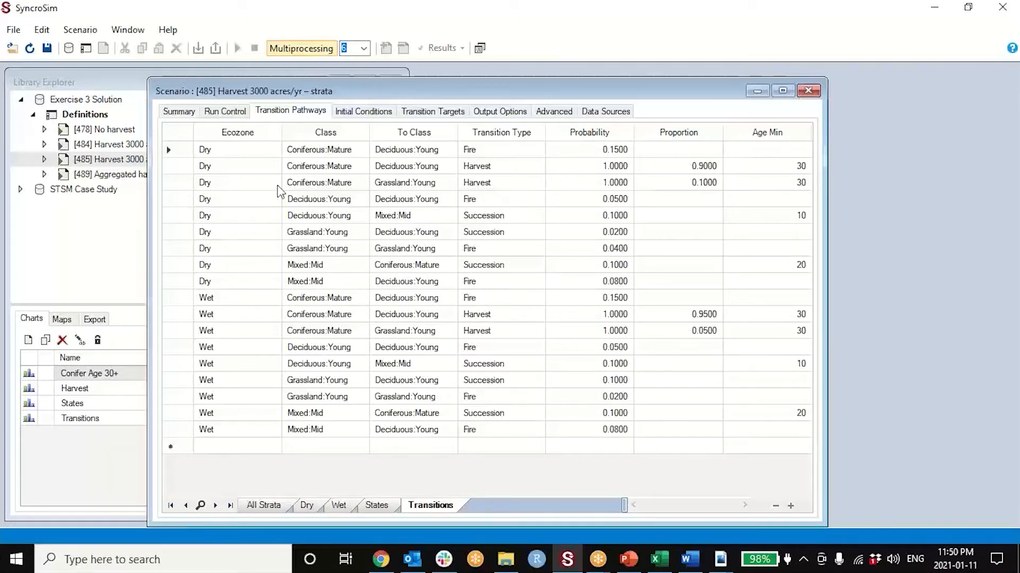
- Highlight the two Dry Coniferous:Mature Harvest pathways in the transitions table and close the scenario
click(175, 167)
shift+click(171, 182)
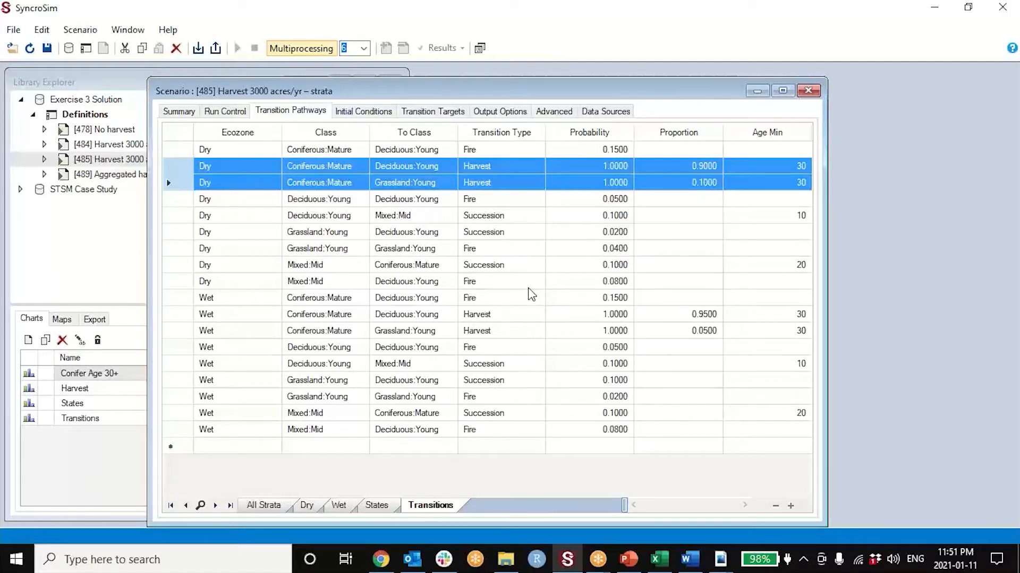
click(808, 91)
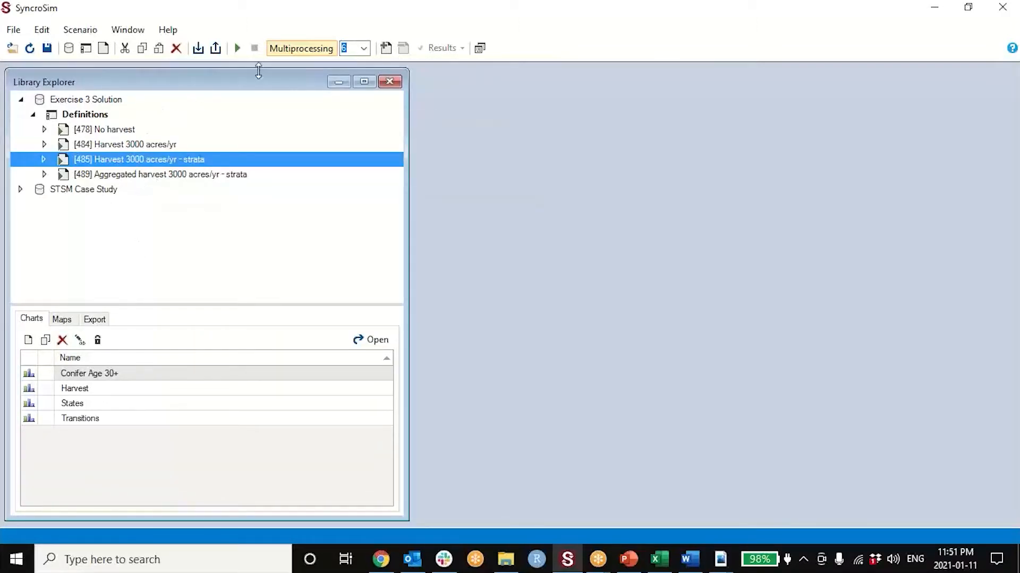
- Add the Harvest 3000 acres/yr – strata scenario to the results and view its Transitions chart
click(386, 48)
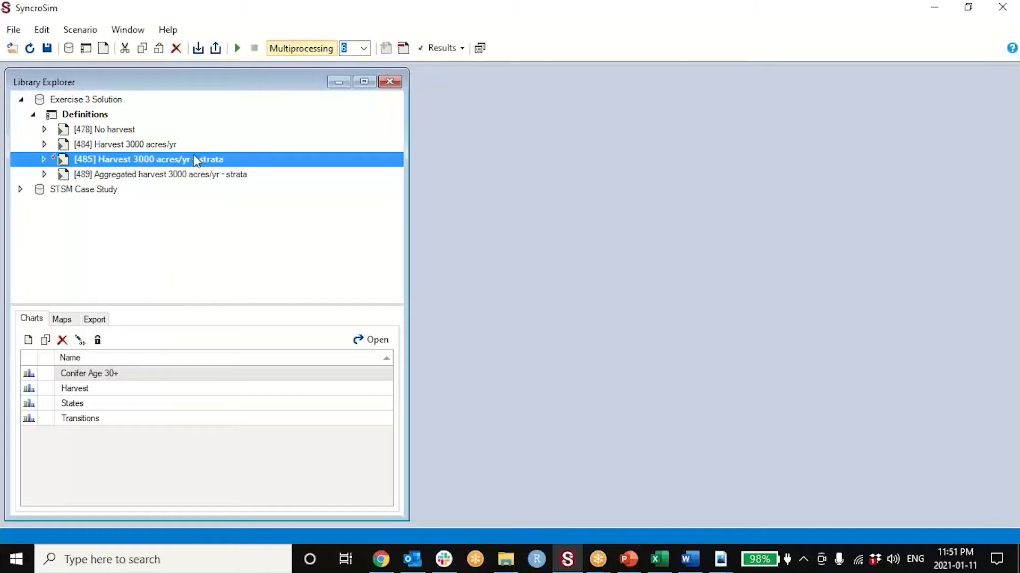
double_click(102, 418)
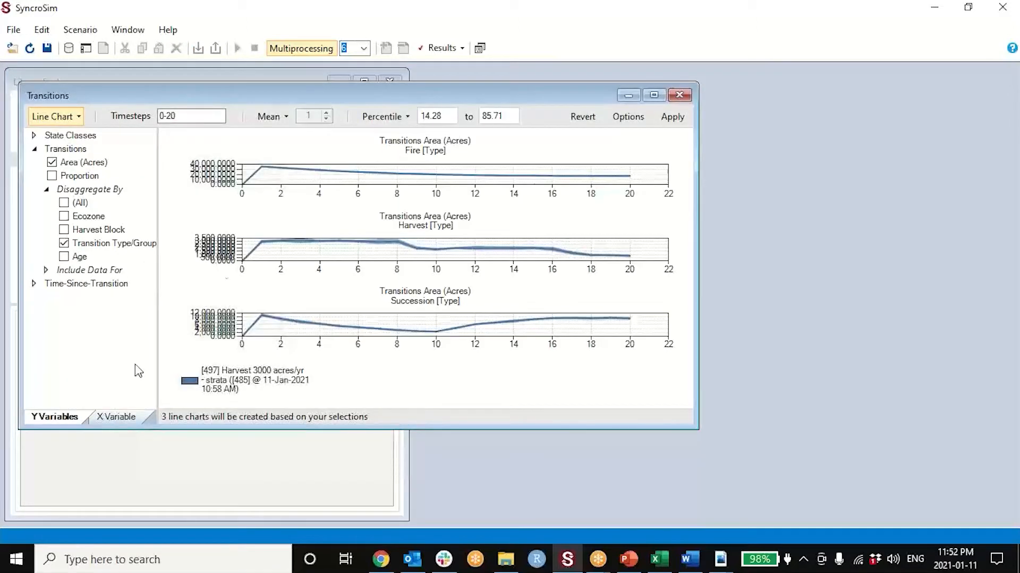
click(679, 94)
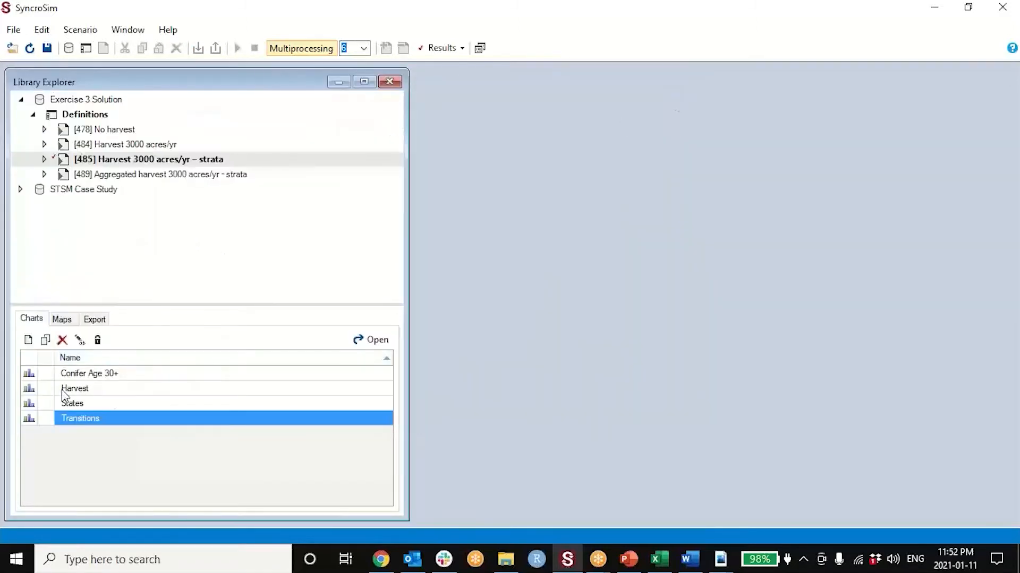
- Open the Harvest chart and enlarge its window so the harvest block graphs are readable
double_click(91, 390)
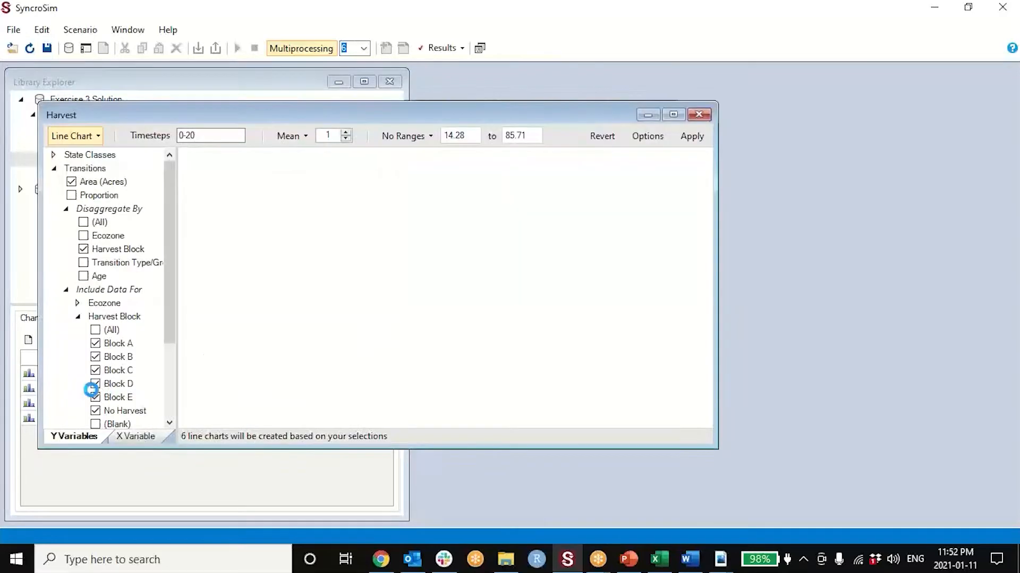
drag(624, 119, 737, 101)
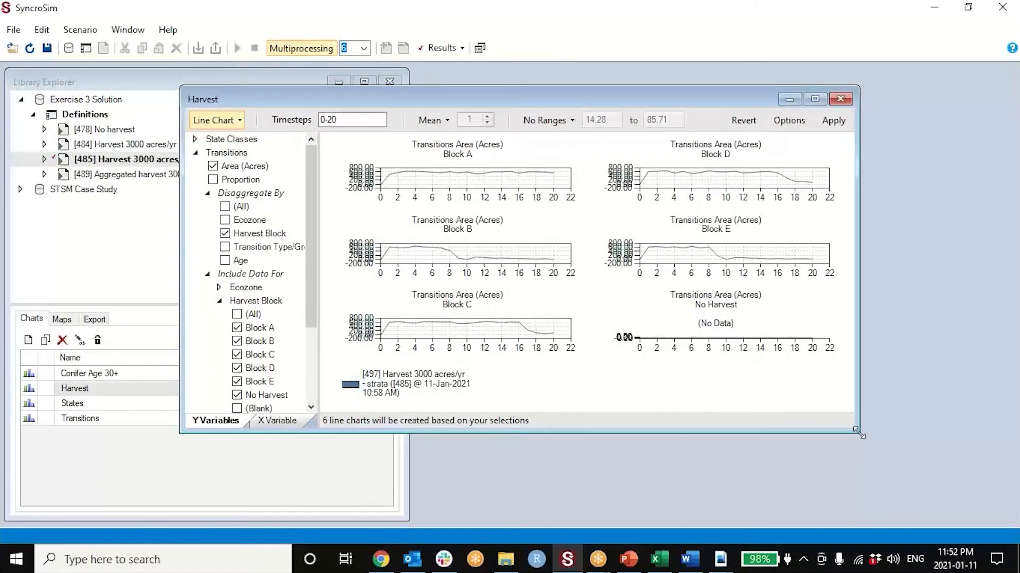
drag(858, 432, 964, 517)
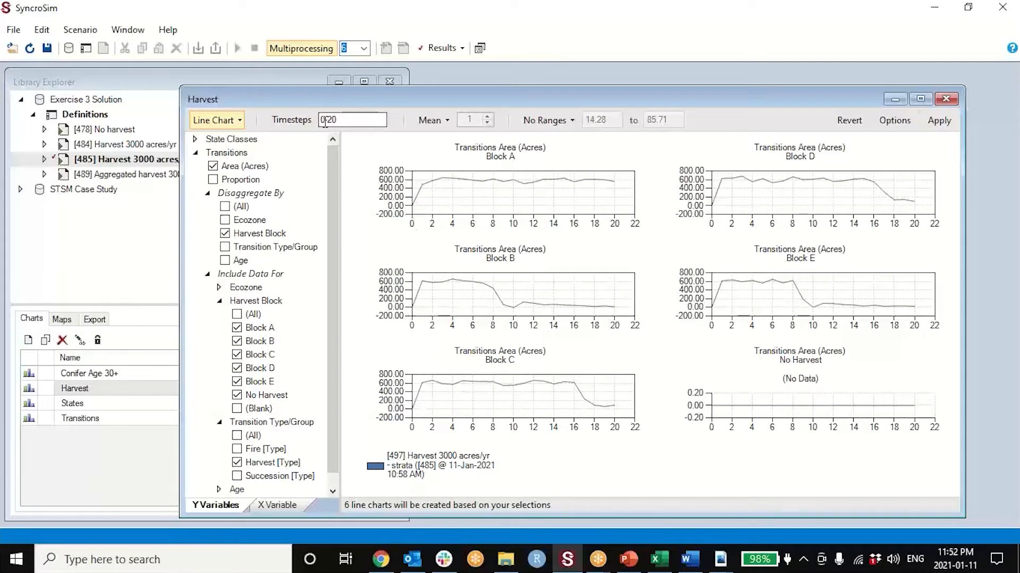
- Set the Harvest chart's timesteps to 1-20 and apply the change
drag(325, 120, 316, 119)
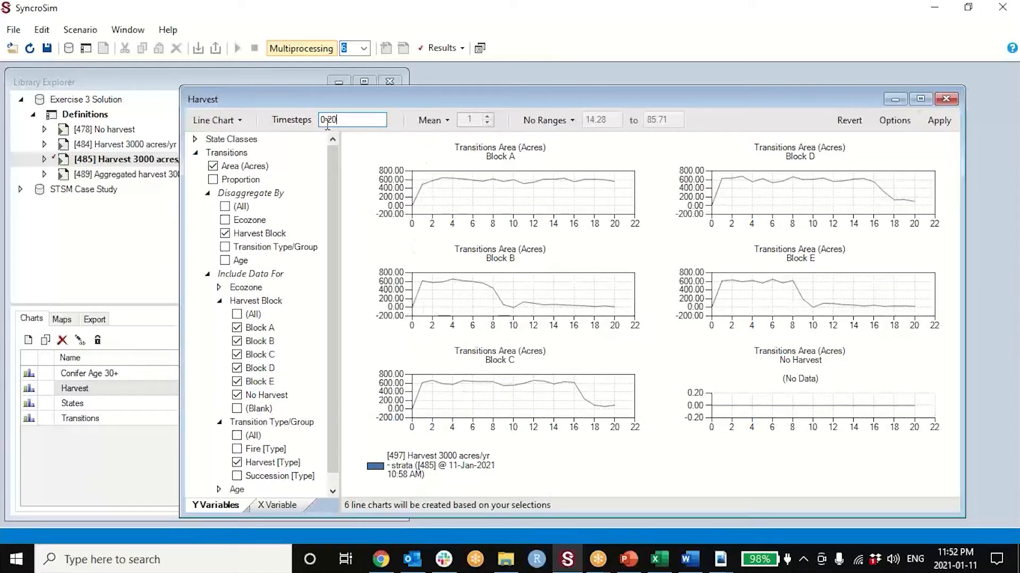
drag(326, 122, 309, 122)
text(1)
click(939, 121)
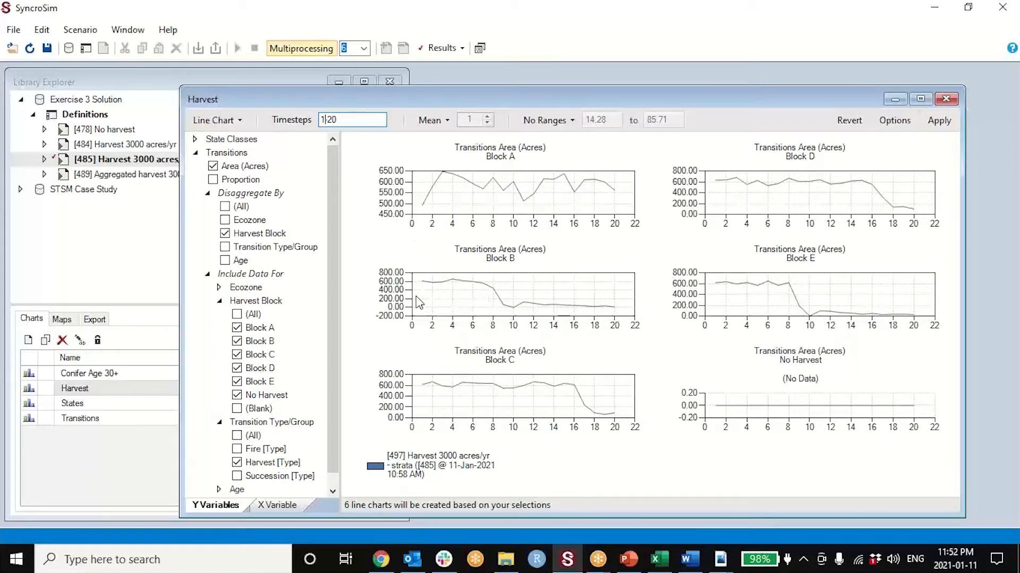
- Review the harvest block transition targets in the Harvest 3000 acres/yr – strata scenario and return to the Harvest chart
click(154, 160)
double_click(154, 160)
click(351, 154)
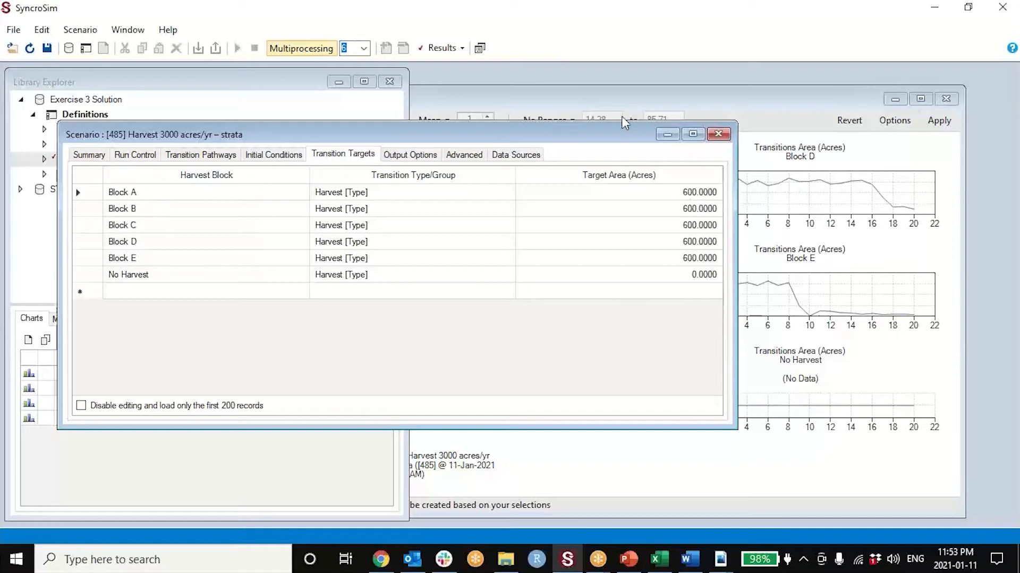
click(719, 135)
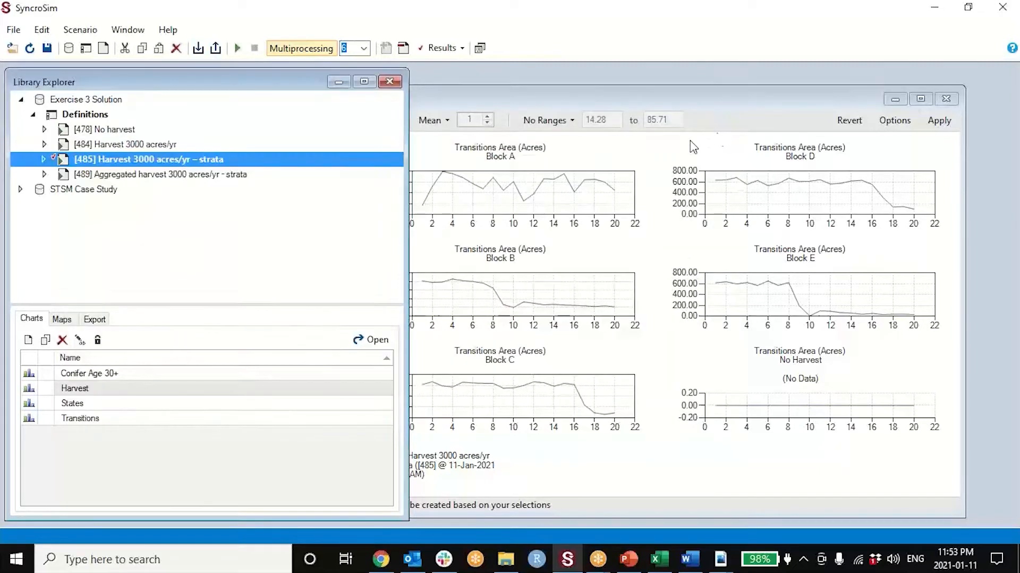
click(506, 97)
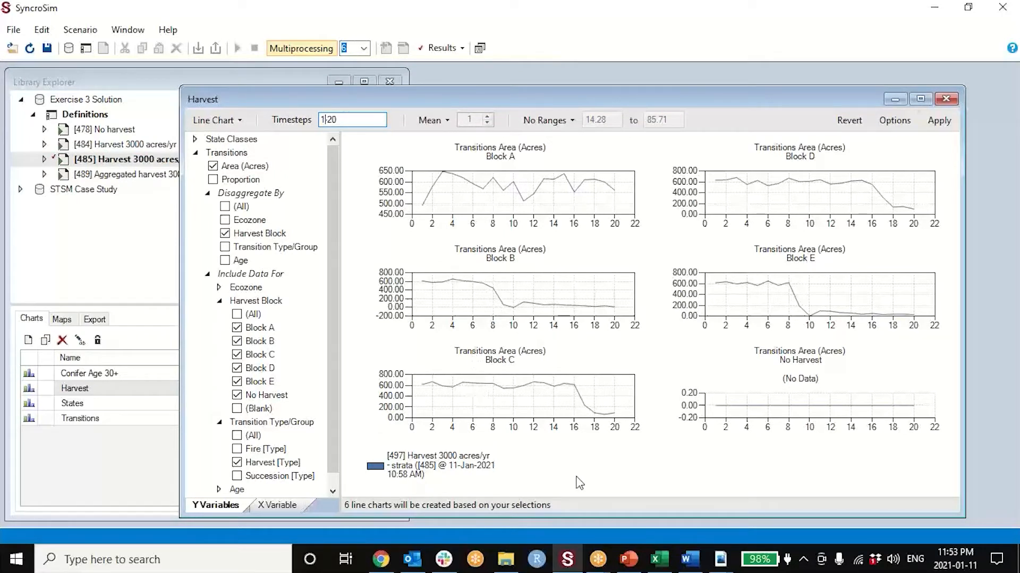
click(722, 564)
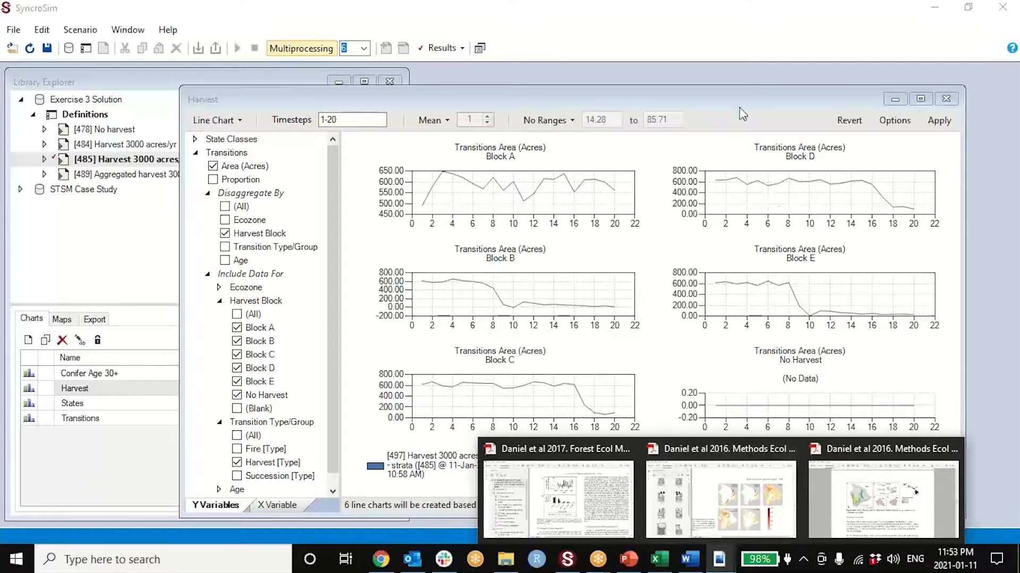
click(635, 89)
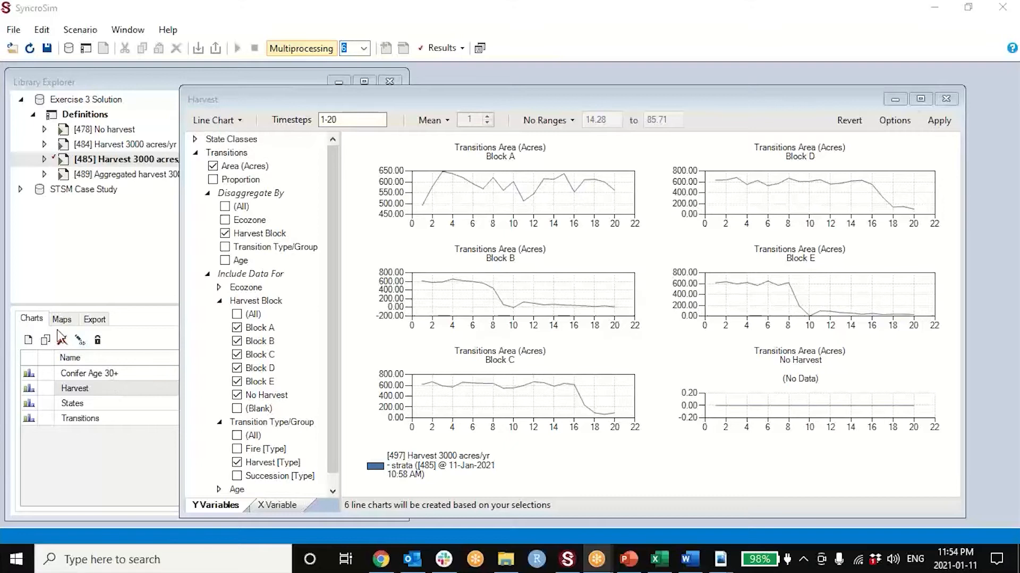
- View the Conifer Age 30+ chart and review the age groups in the project definitions
double_click(91, 375)
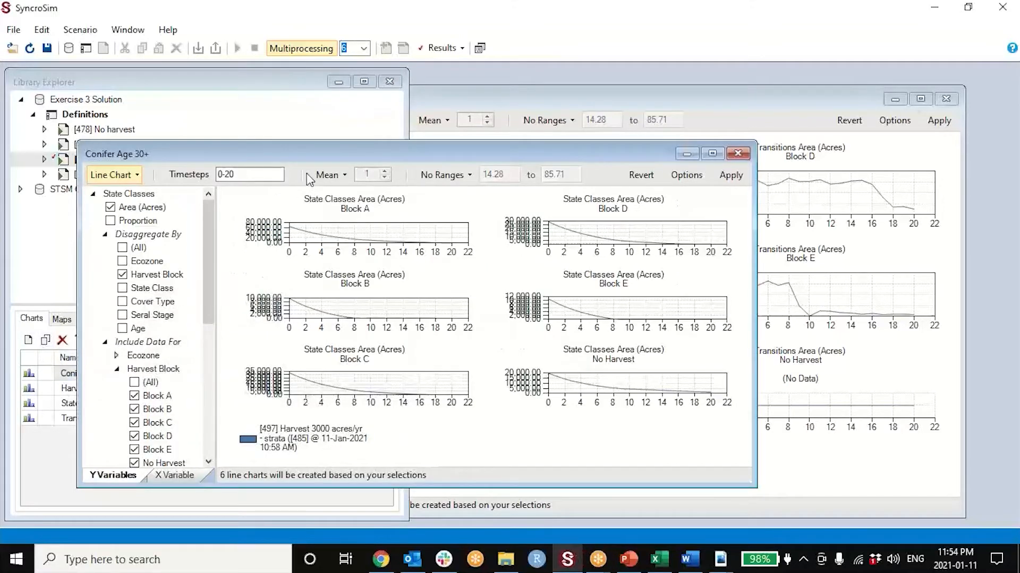
click(738, 154)
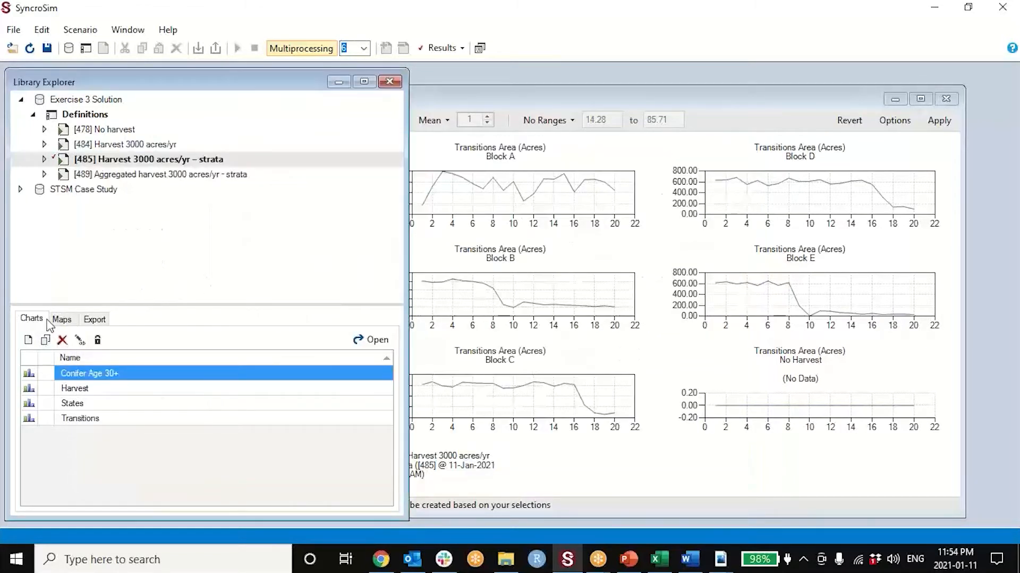
double_click(112, 116)
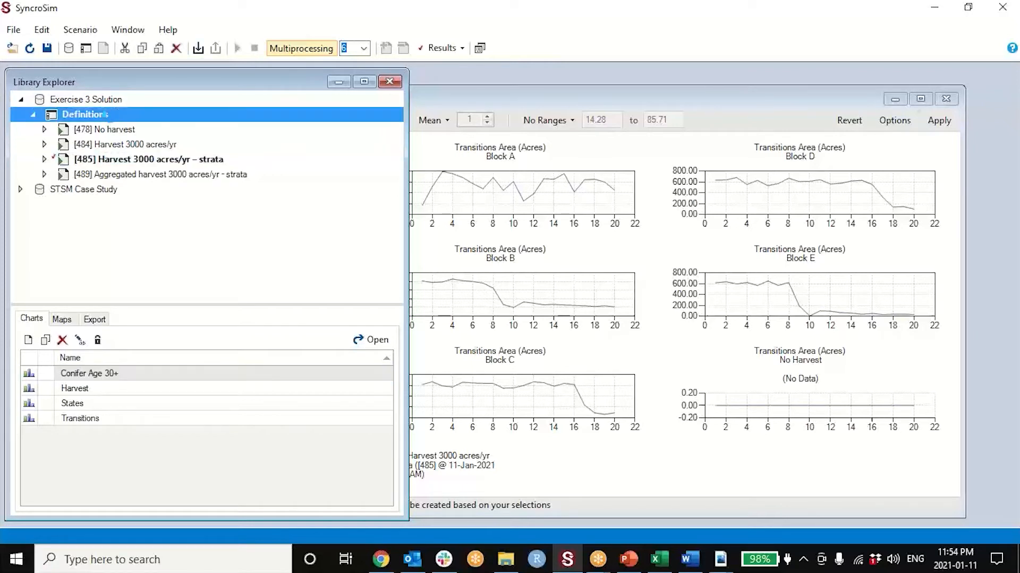
click(269, 194)
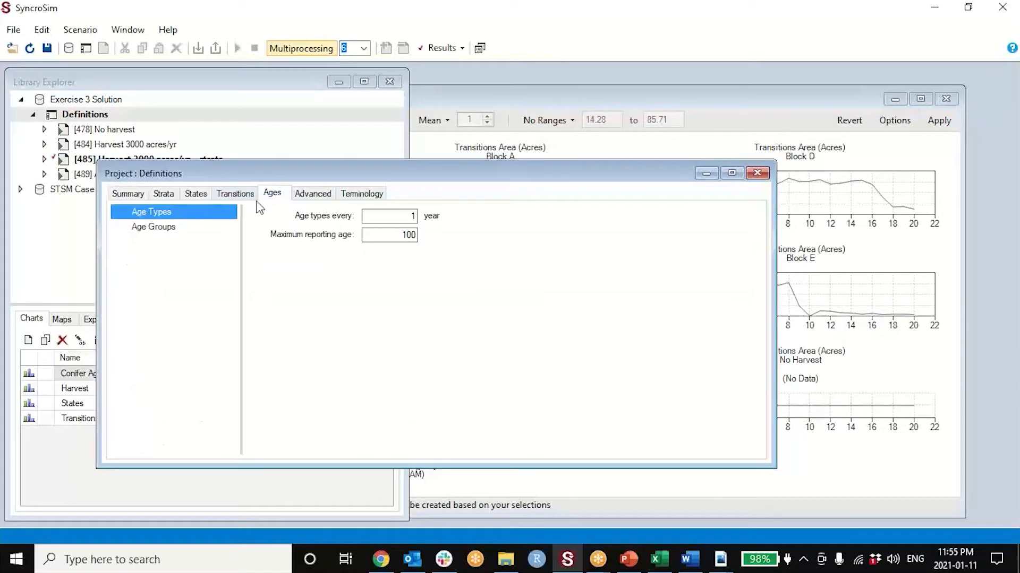
click(178, 232)
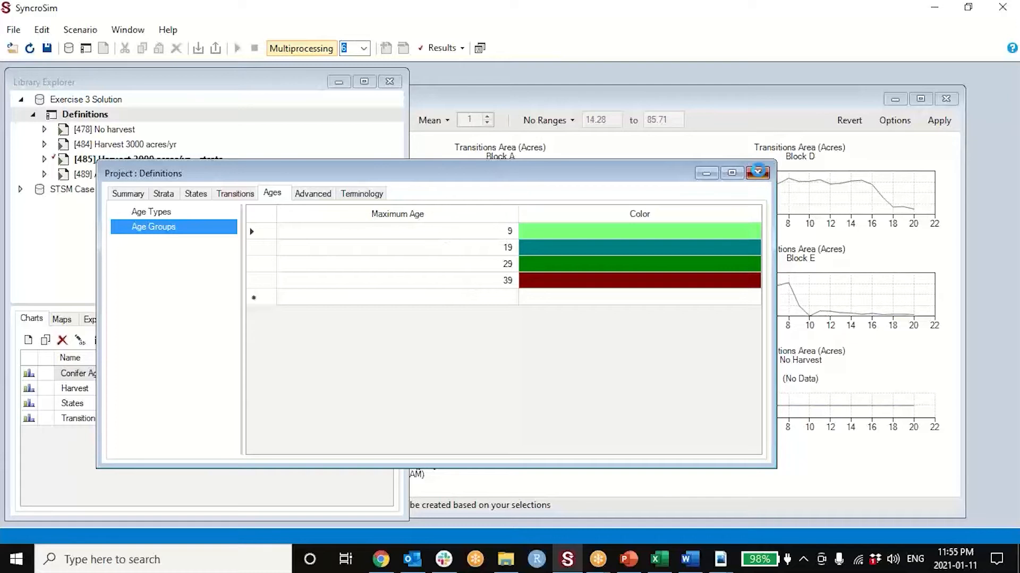
click(758, 173)
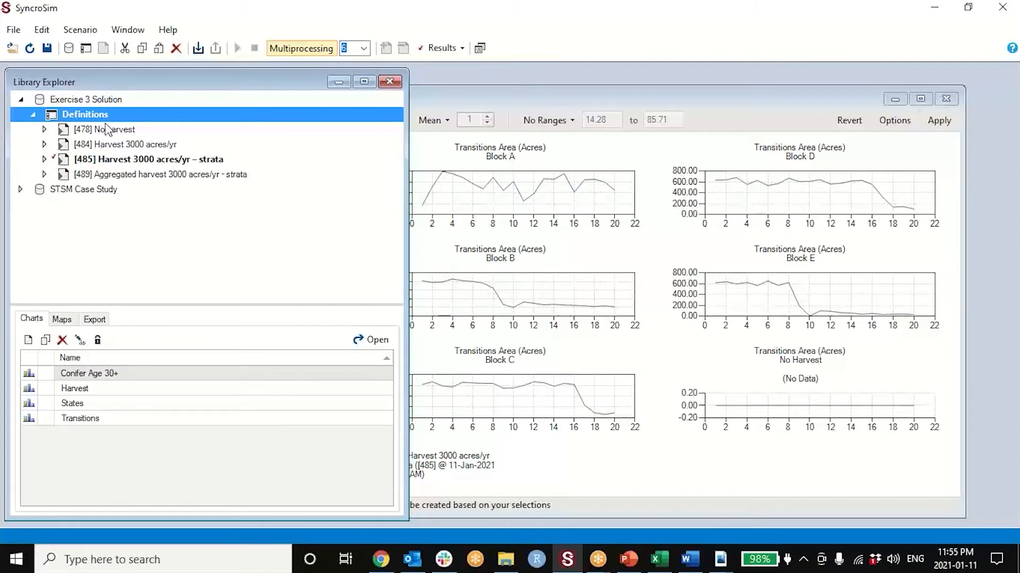
- Examine the transition pathways table of the Harvest 3000 acres/yr – strata scenario sorted by transition type
double_click(161, 163)
click(267, 217)
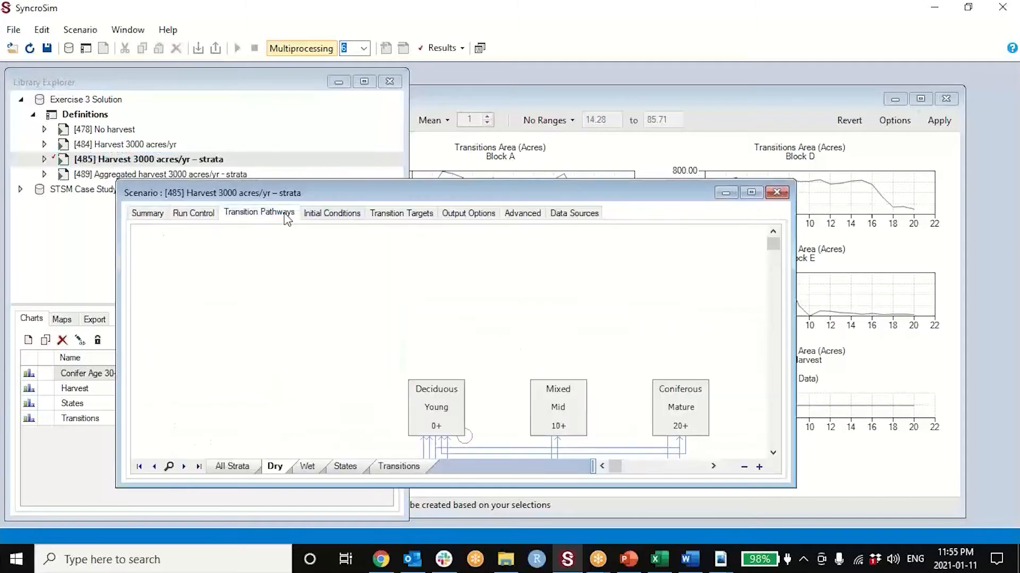
click(391, 467)
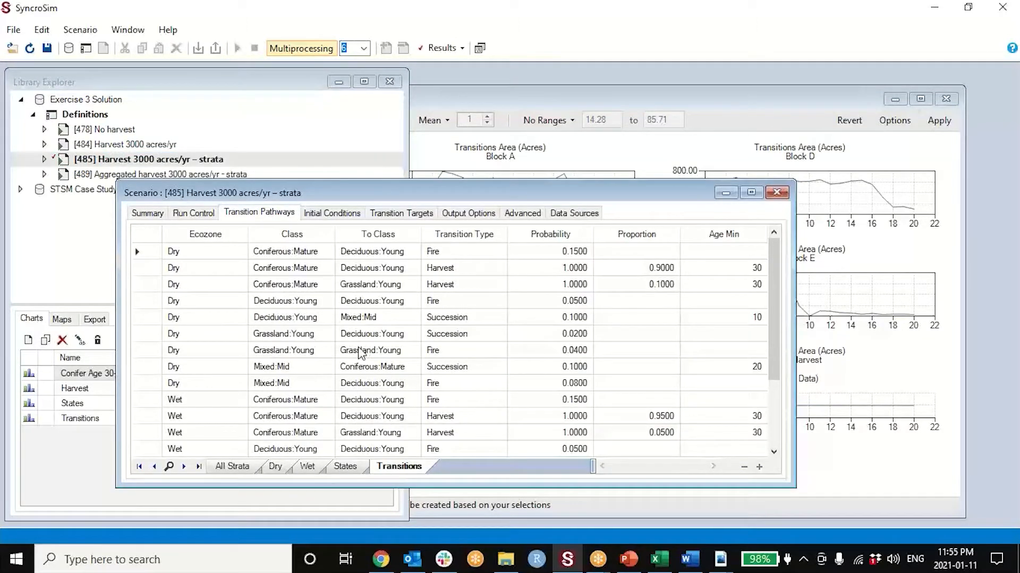
click(491, 234)
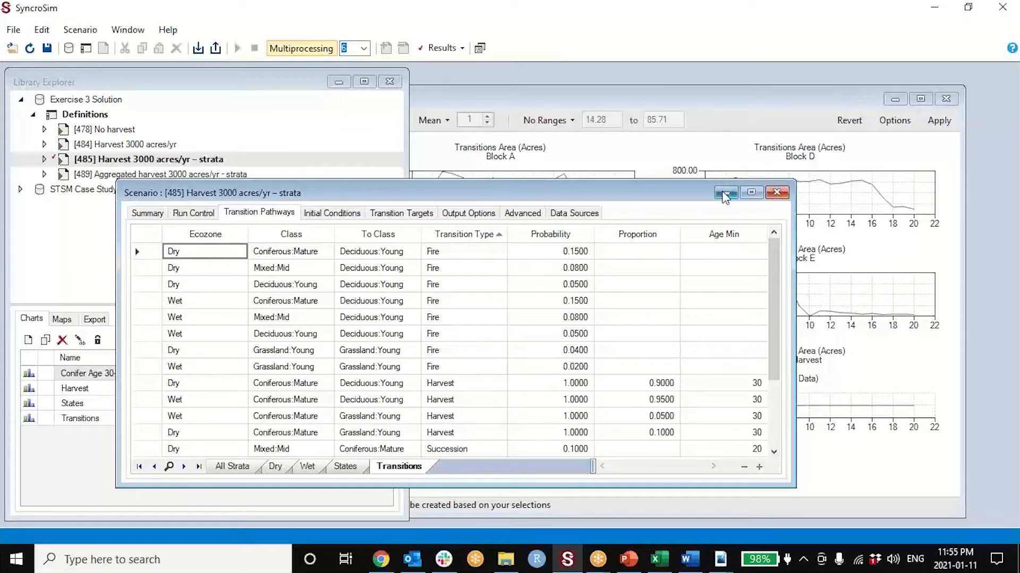
click(777, 192)
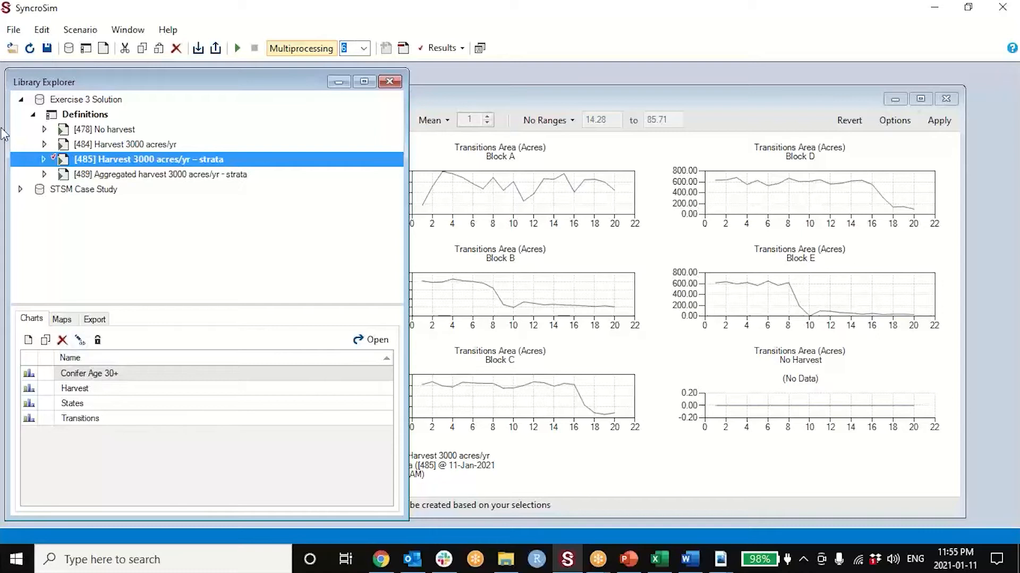
- Recheck the maximum ages defined for the project's age groups and close the definitions
double_click(106, 114)
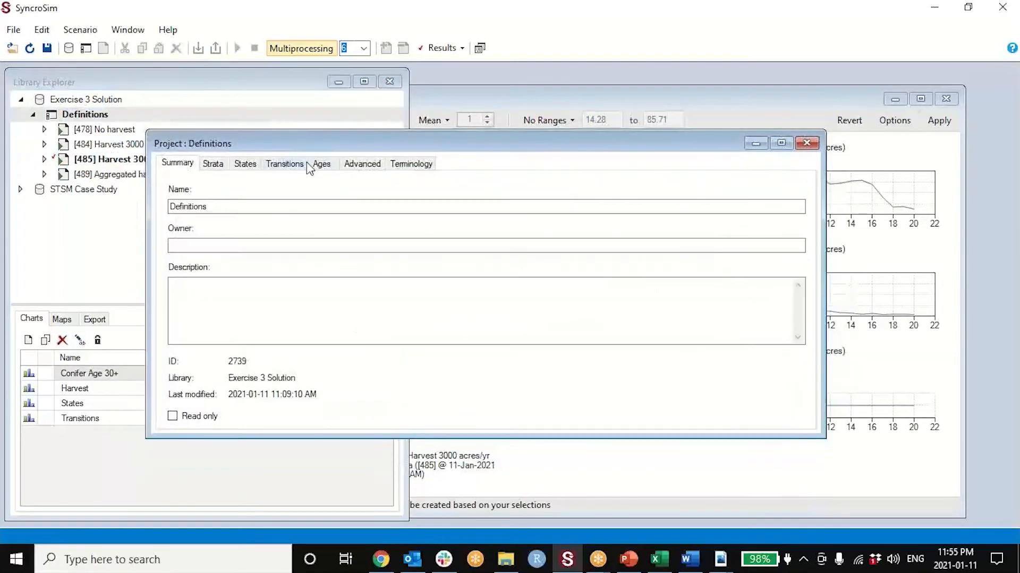
click(320, 164)
click(229, 203)
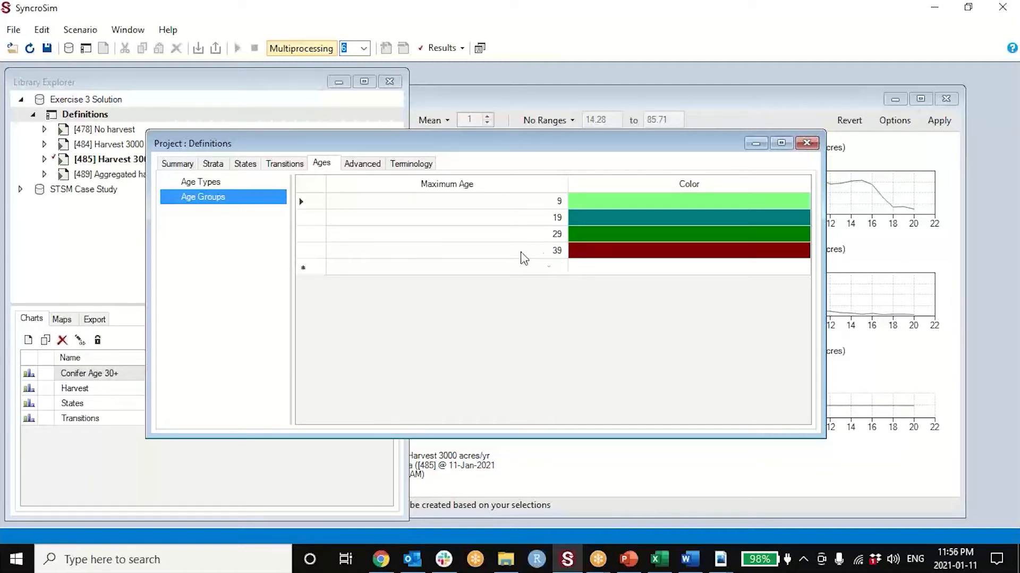
click(806, 142)
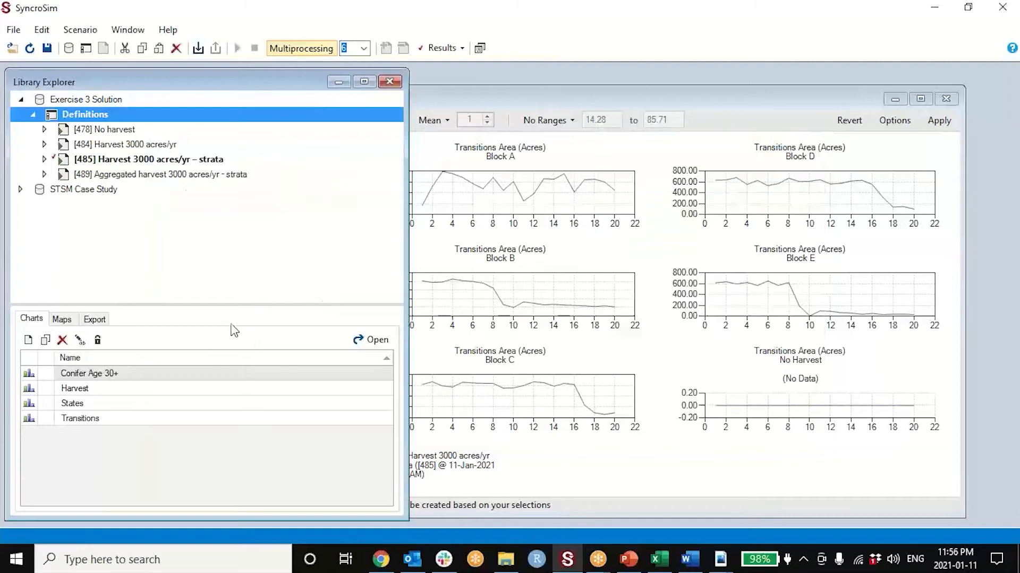
- Create a new chart with the default name and select Area (Acres) under State Classes as its variable
click(28, 340)
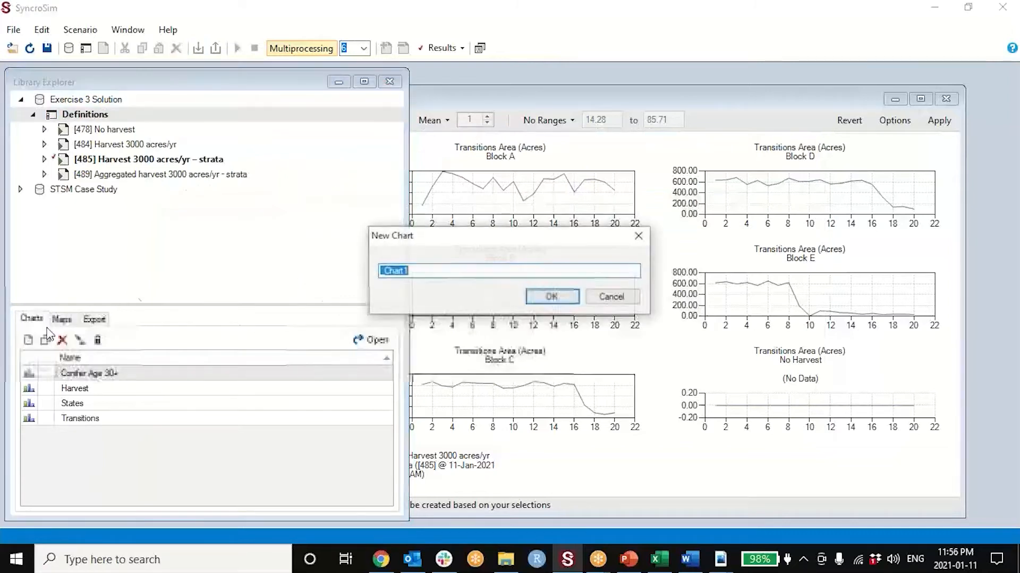
click(553, 296)
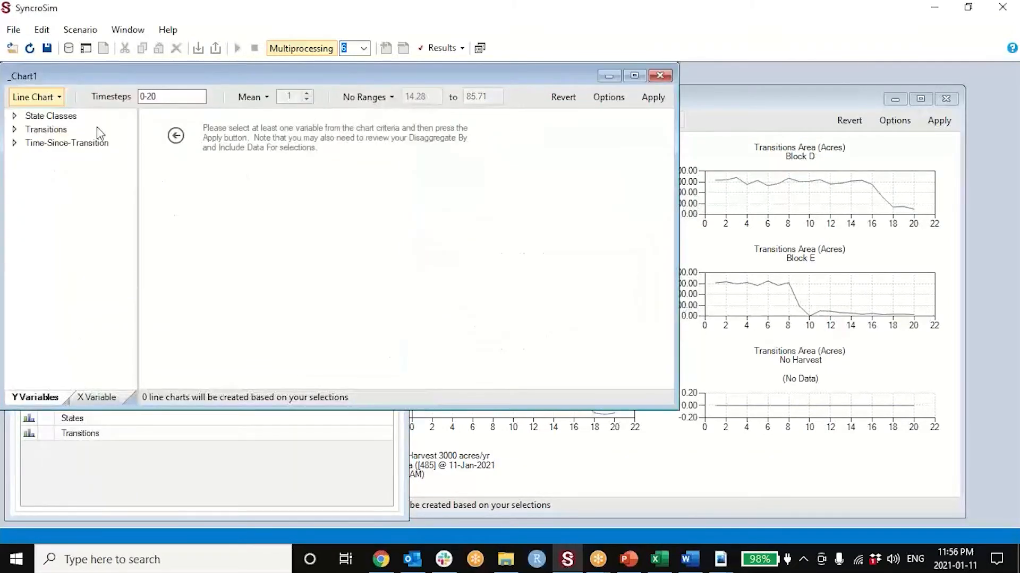
click(14, 116)
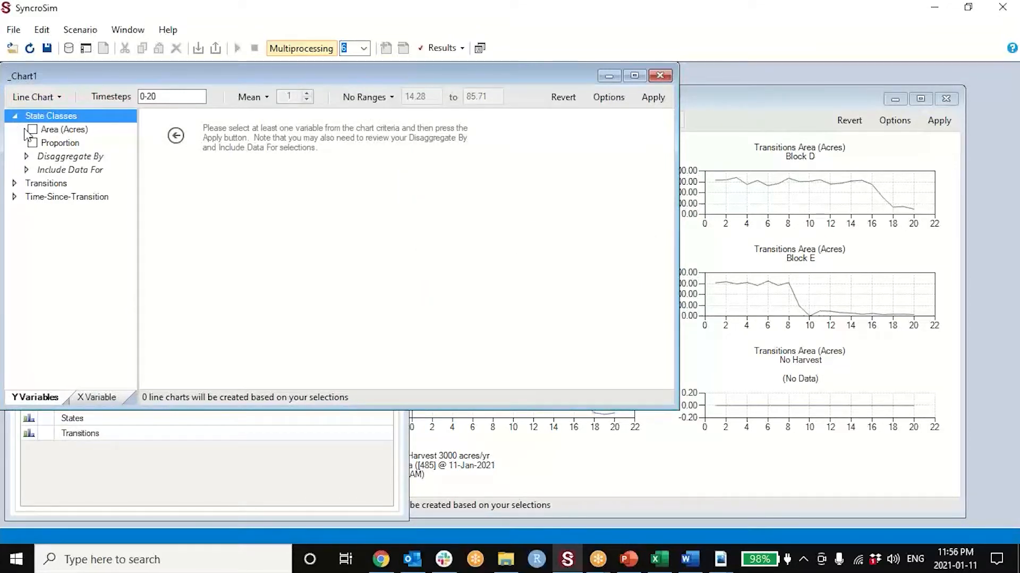
click(32, 129)
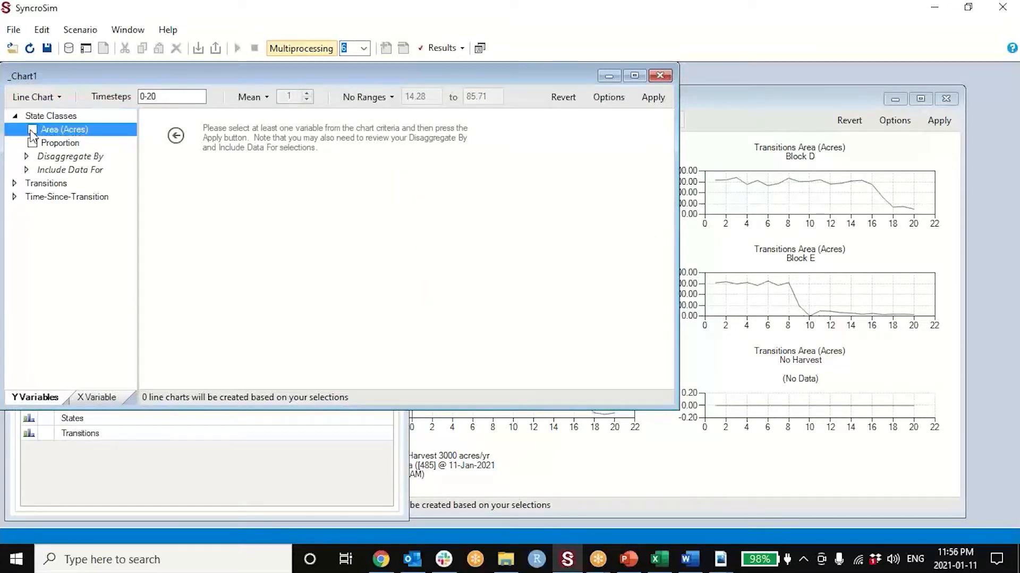
- Limit the state class data included in the new chart to Coniferous:Mature
click(25, 170)
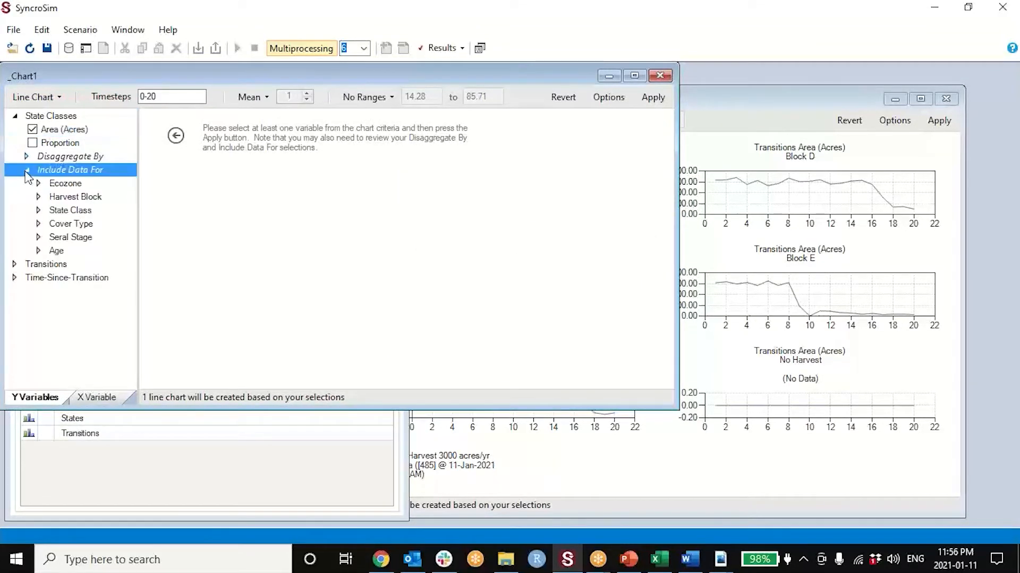
click(38, 211)
click(59, 225)
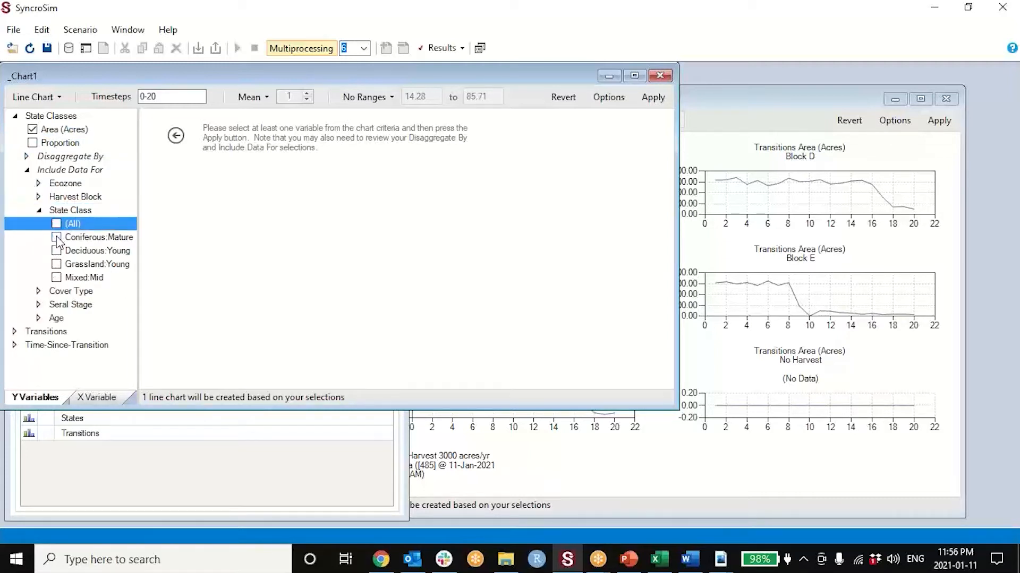
click(57, 239)
- Include only the 30-39 and 40+ age groups in the chart data and generate the chart
click(35, 318)
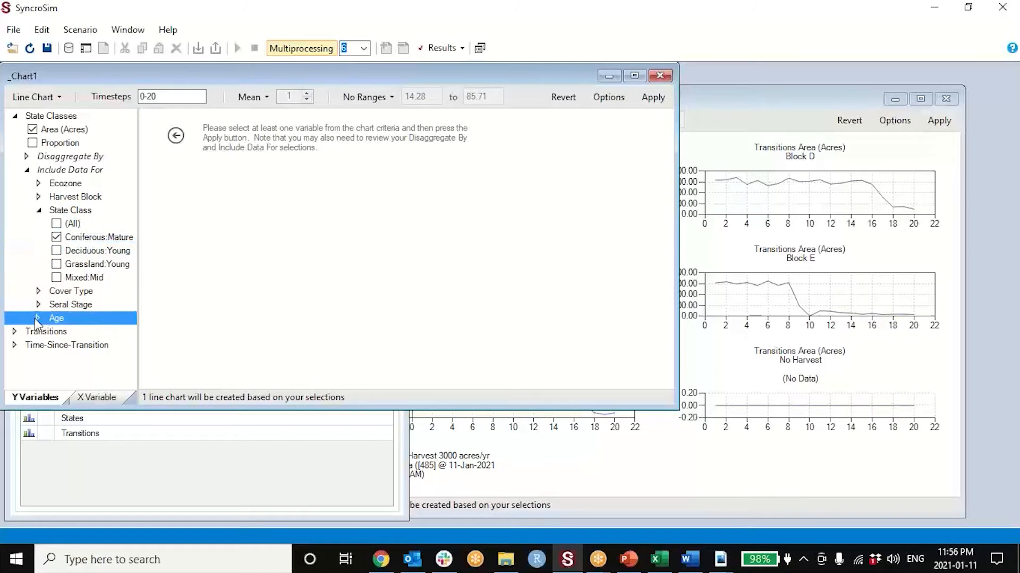
click(35, 318)
click(55, 281)
click(56, 292)
click(56, 298)
click(56, 278)
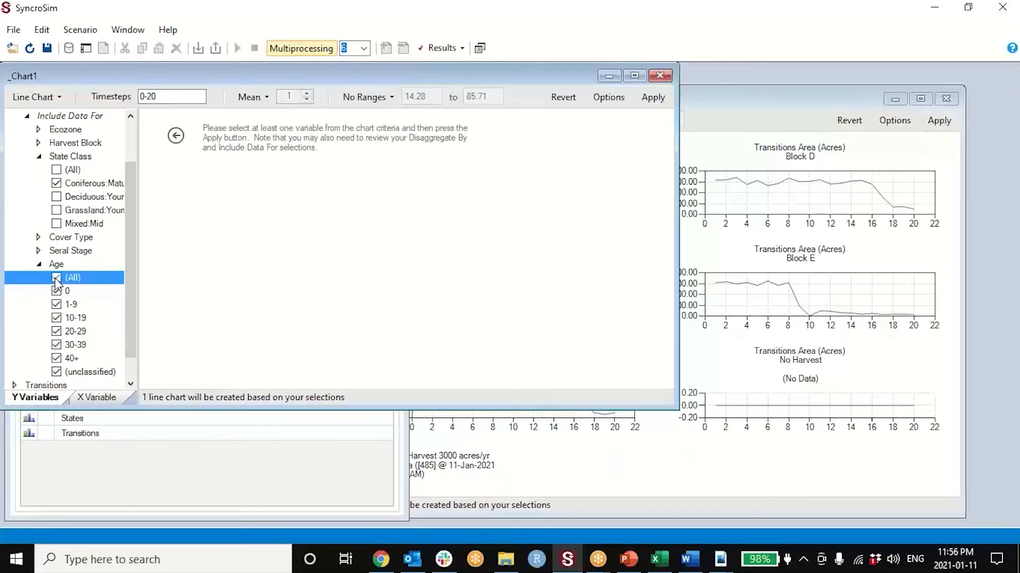
click(56, 278)
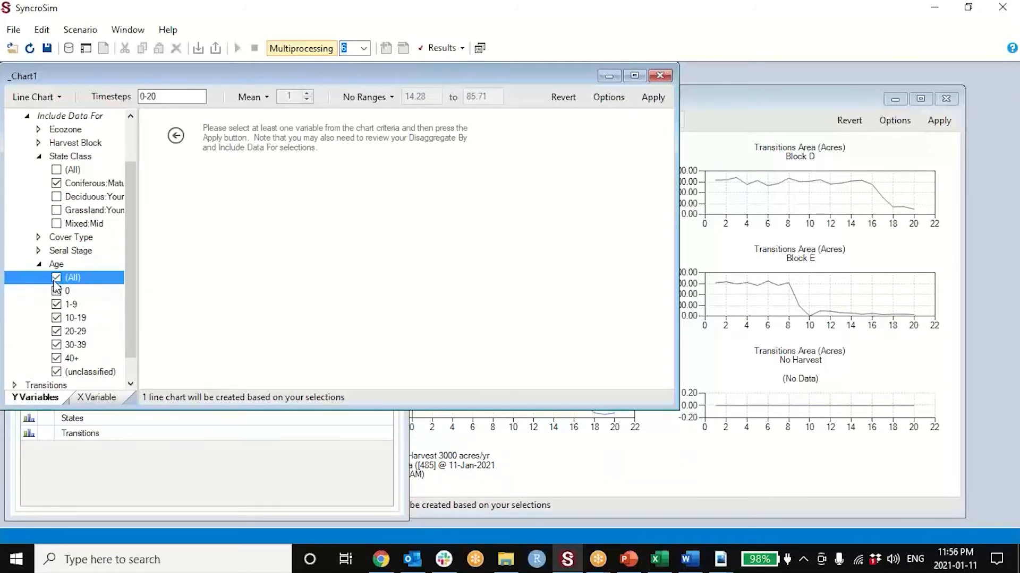
click(56, 345)
click(56, 358)
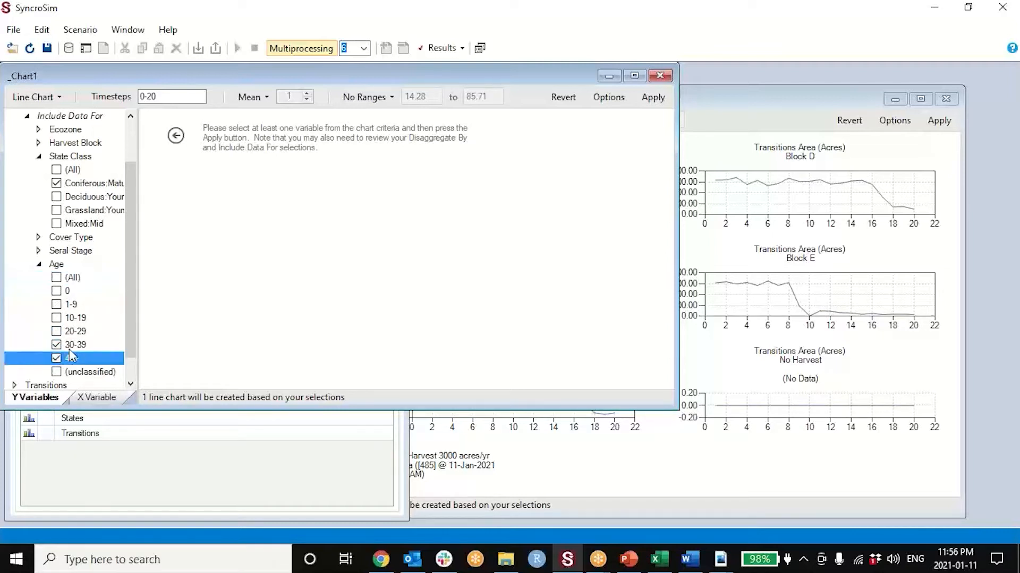
click(653, 97)
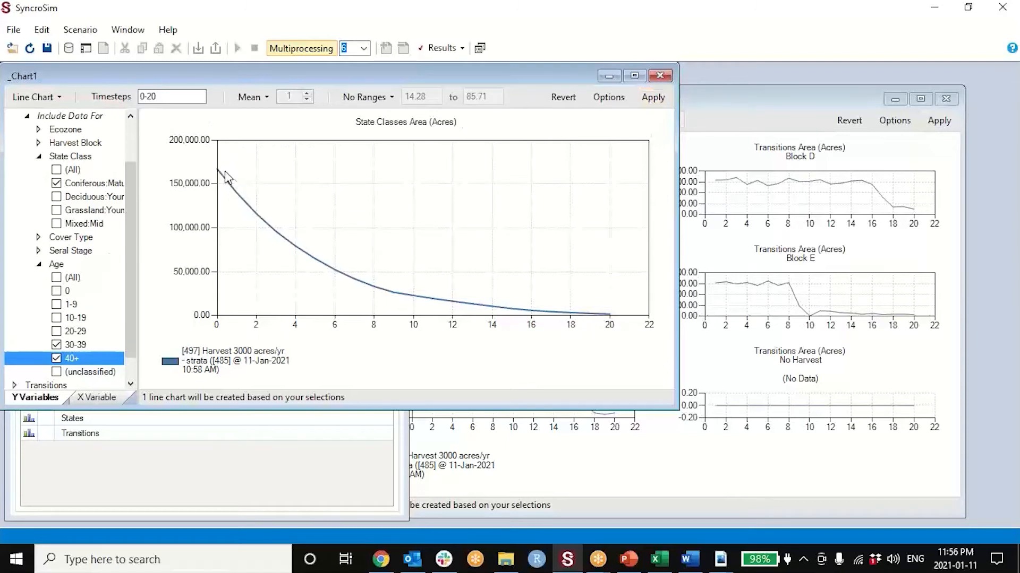
- Disaggregate the state class area chart by Harvest Block and update it
drag(439, 76, 623, 93)
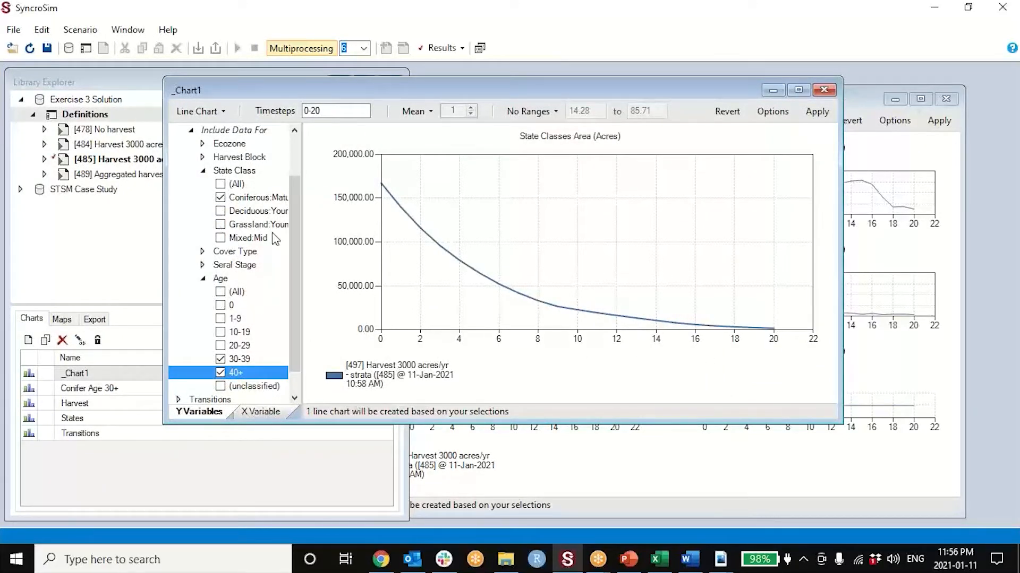
drag(301, 247, 328, 249)
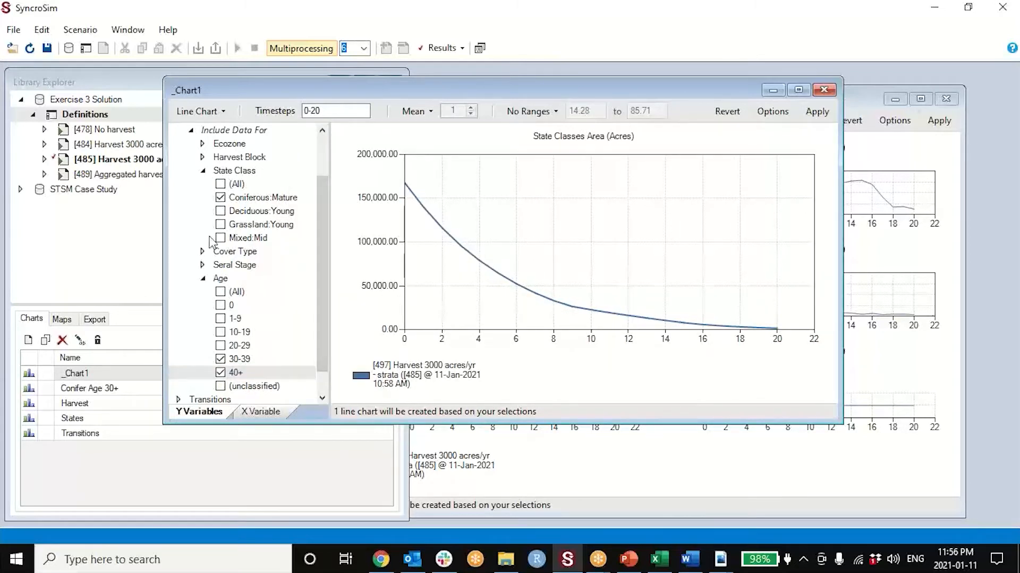
scroll(197, 313, up, 2)
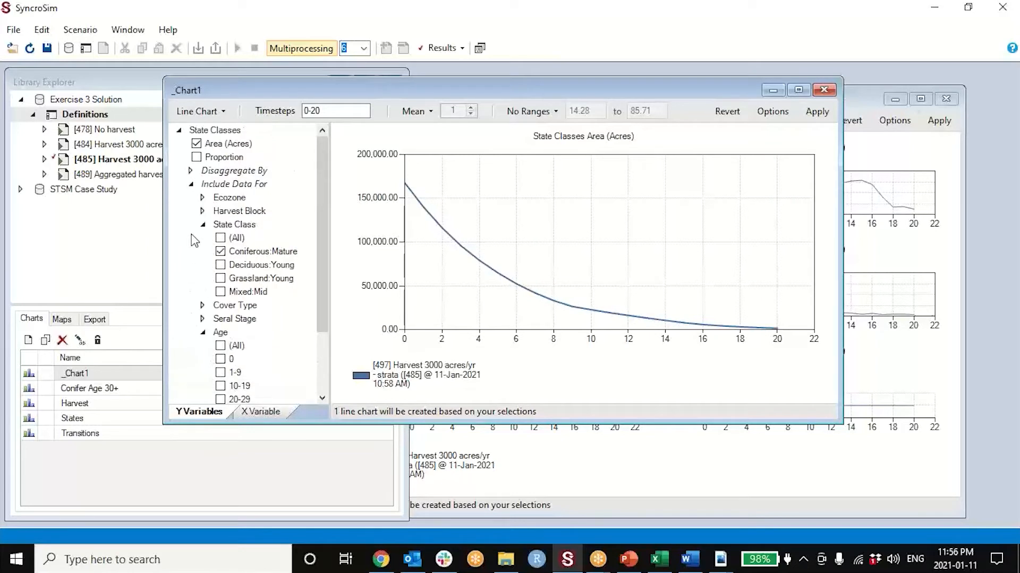
click(202, 212)
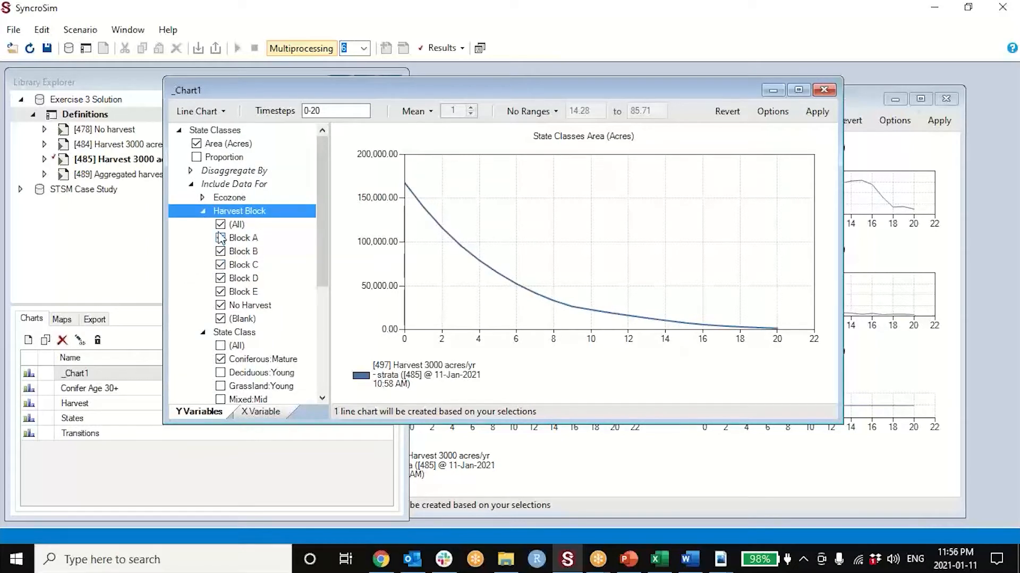
click(202, 197)
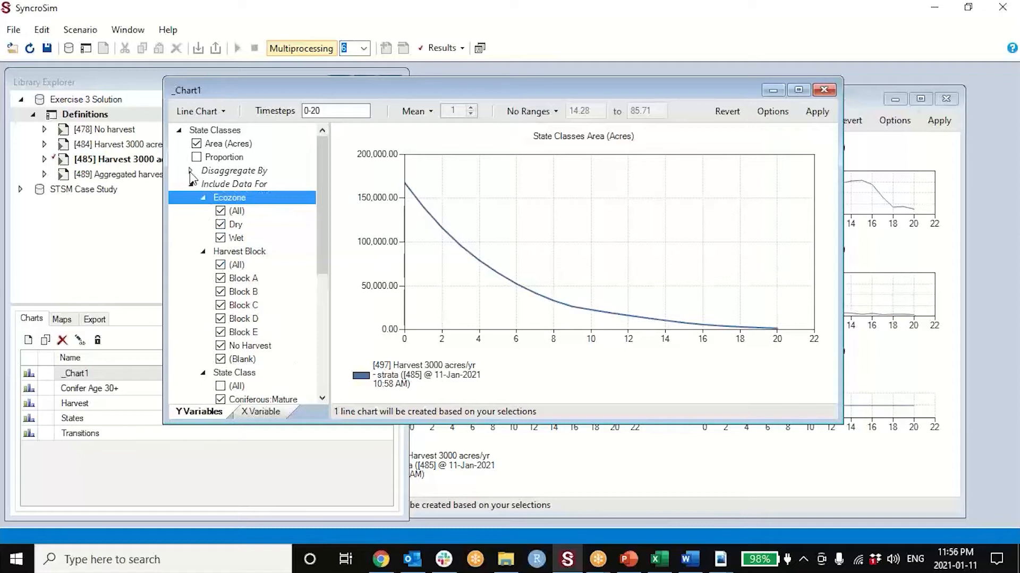
click(191, 171)
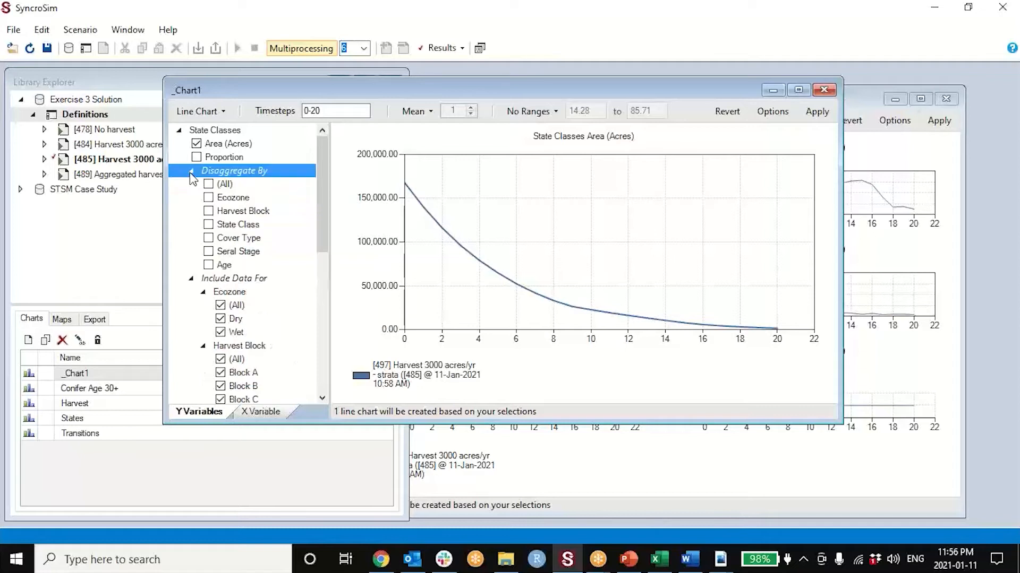
click(209, 212)
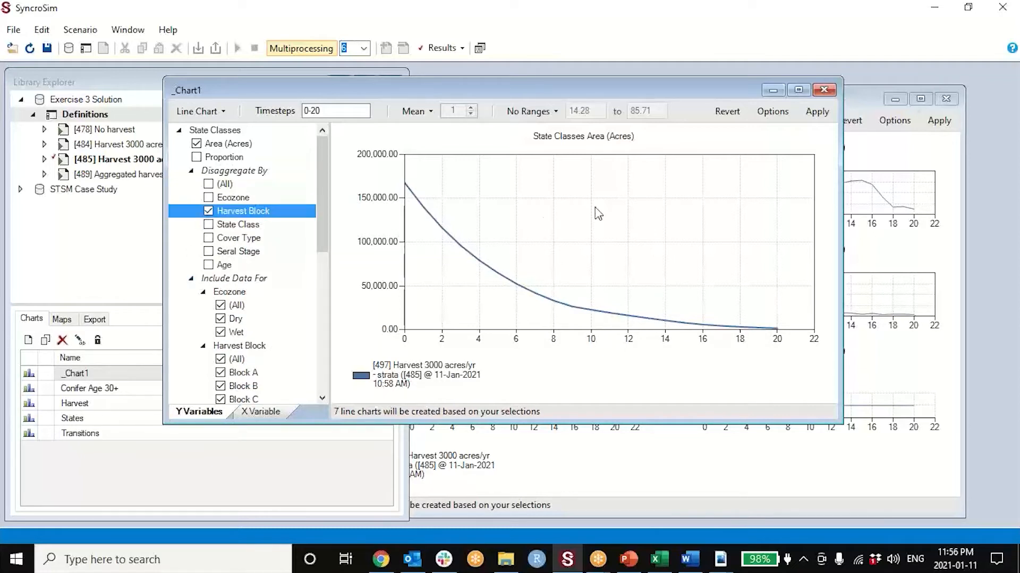
click(814, 118)
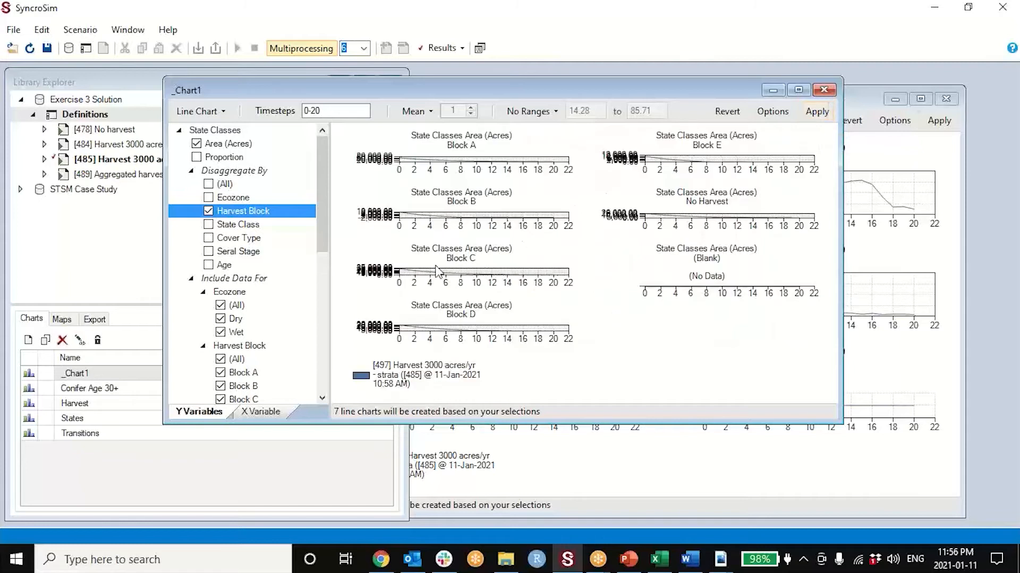
- Exclude the (Blank) harvest block from the chart data, update the chart and enlarge its window
drag(317, 232, 322, 295)
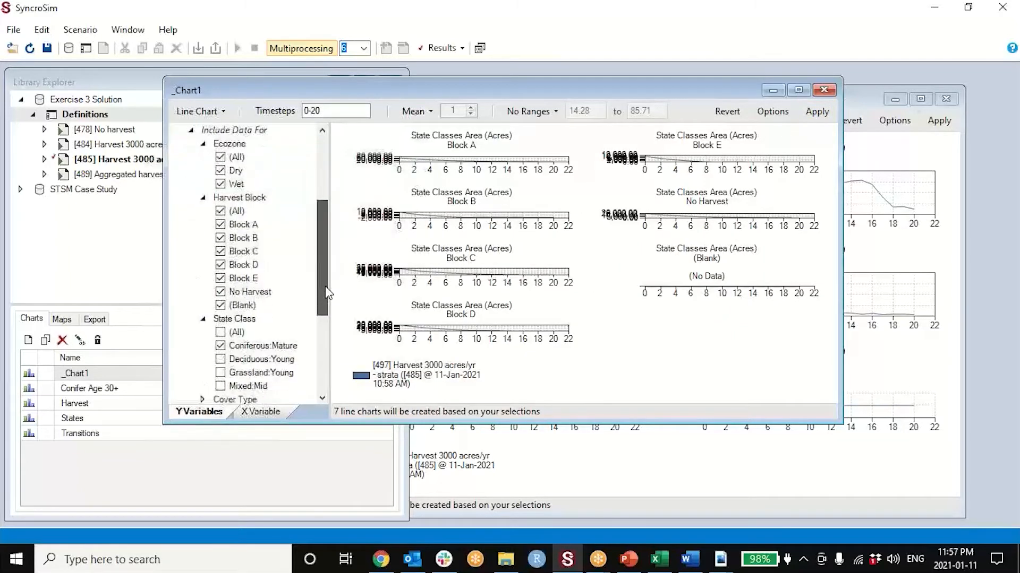
click(221, 306)
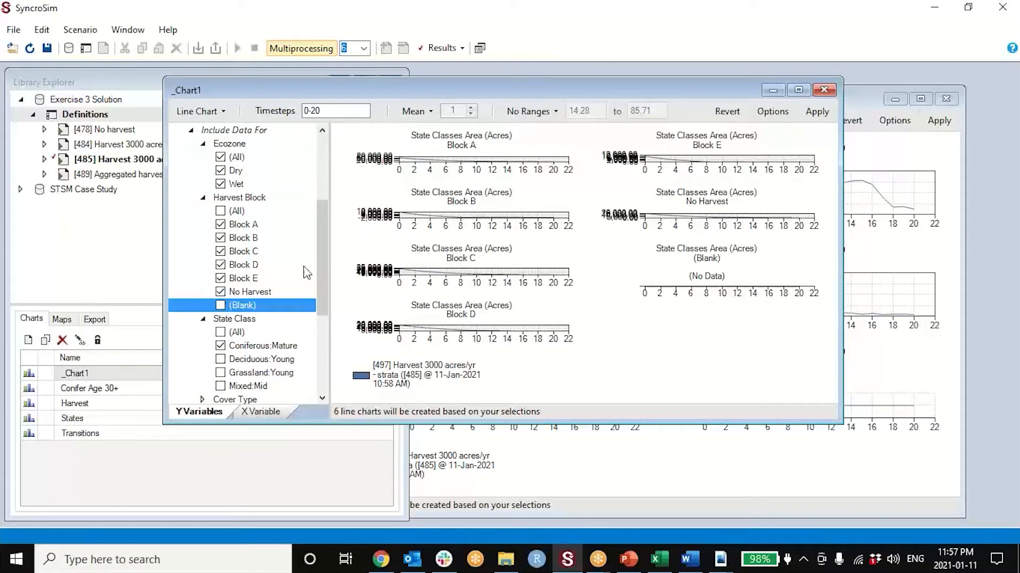
click(816, 112)
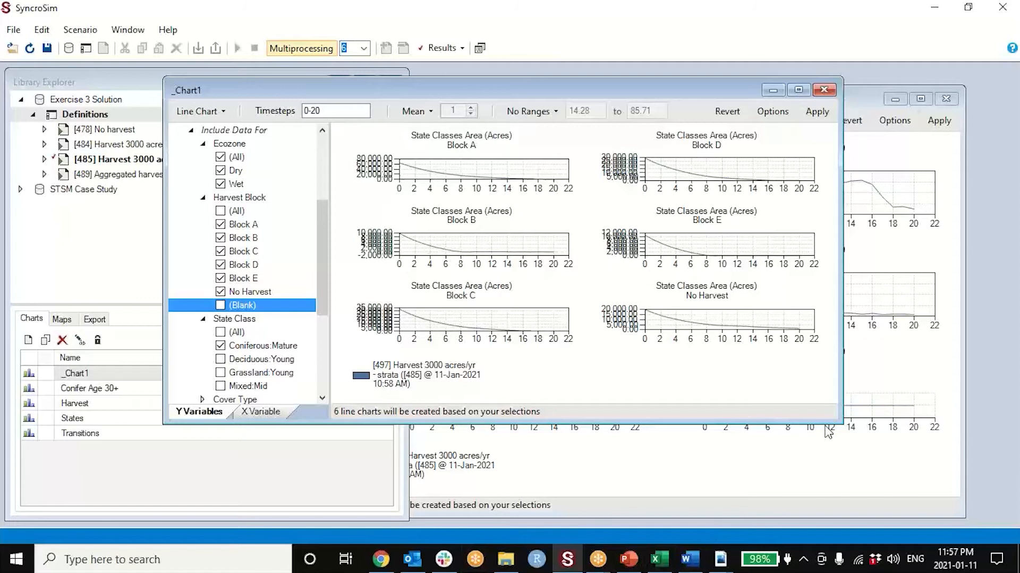
drag(841, 424, 923, 511)
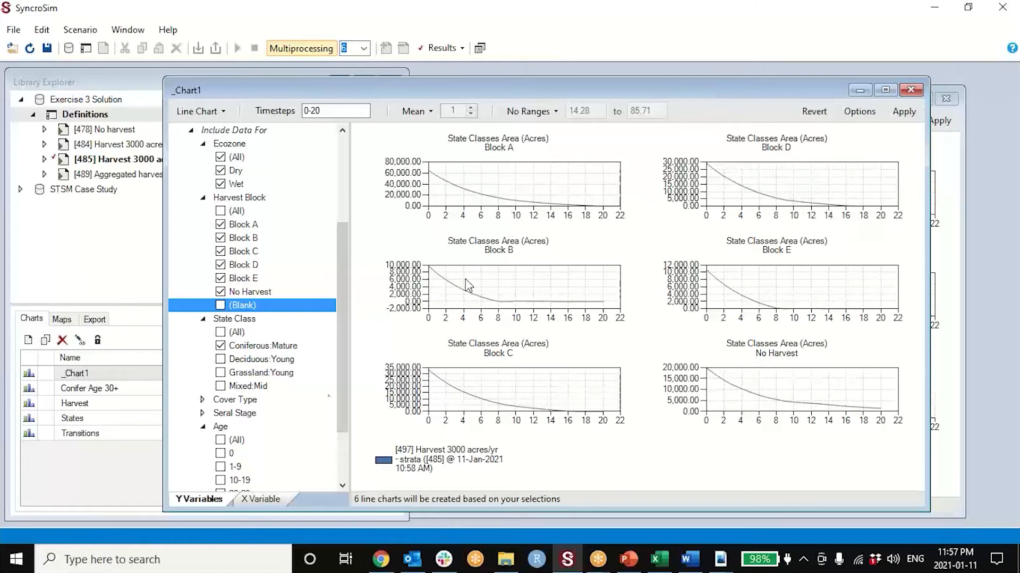
- Uncover the Harvest transitions chart behind _Chart1 and set its y-axis minimum to zero
drag(641, 96, 415, 316)
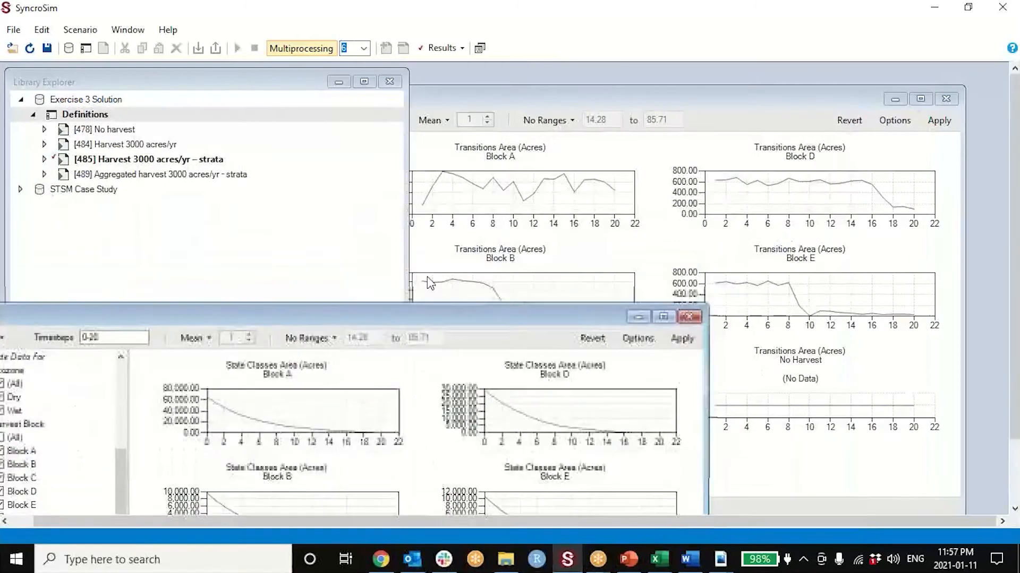
drag(480, 315, 670, 168)
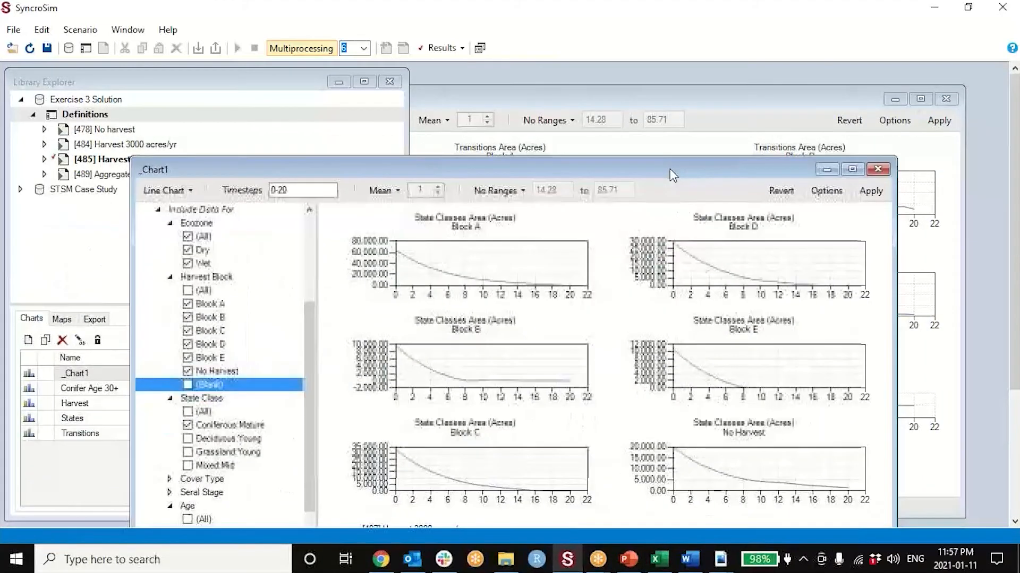
drag(484, 179, 456, 256)
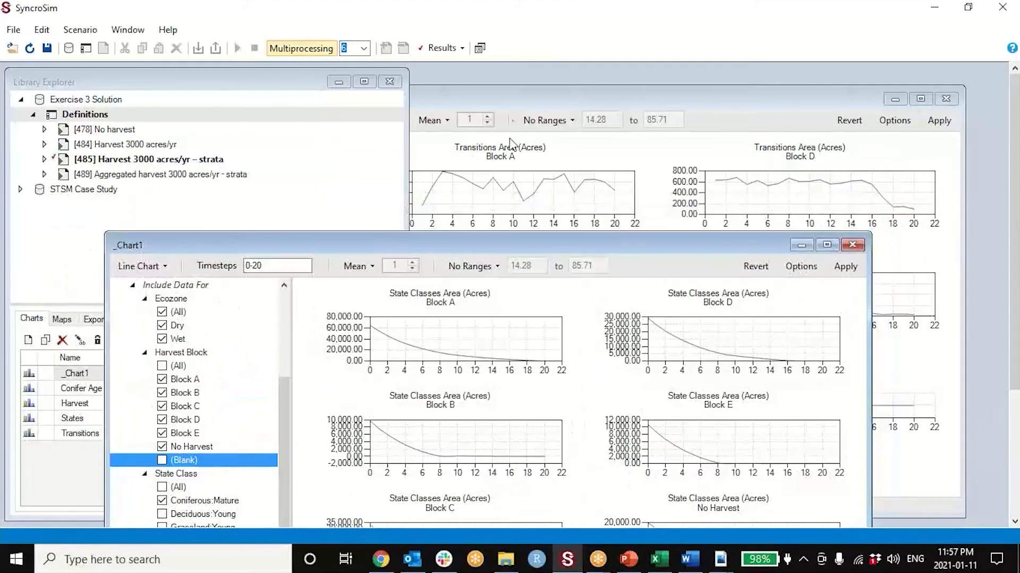
click(518, 95)
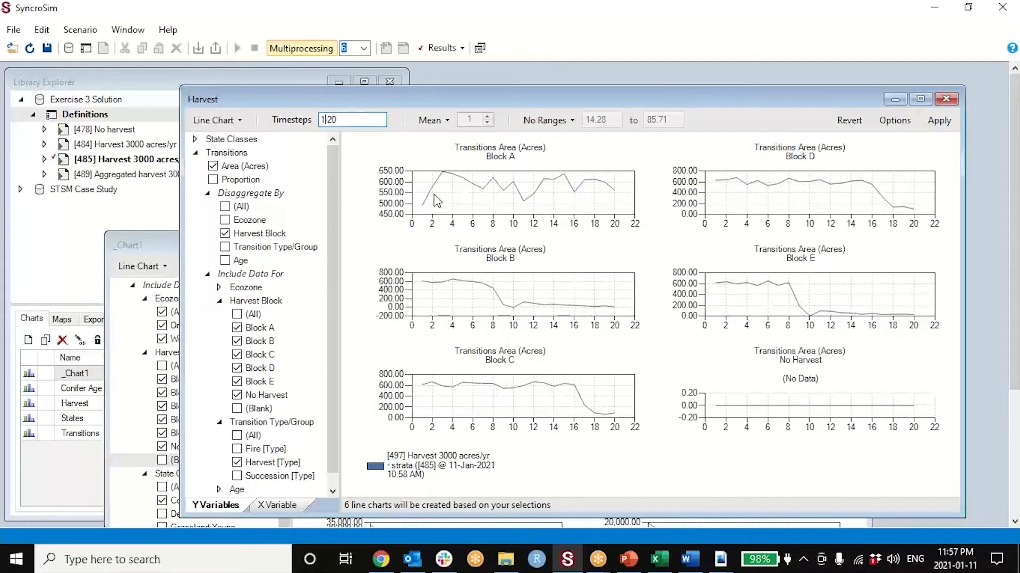
right_click(359, 167)
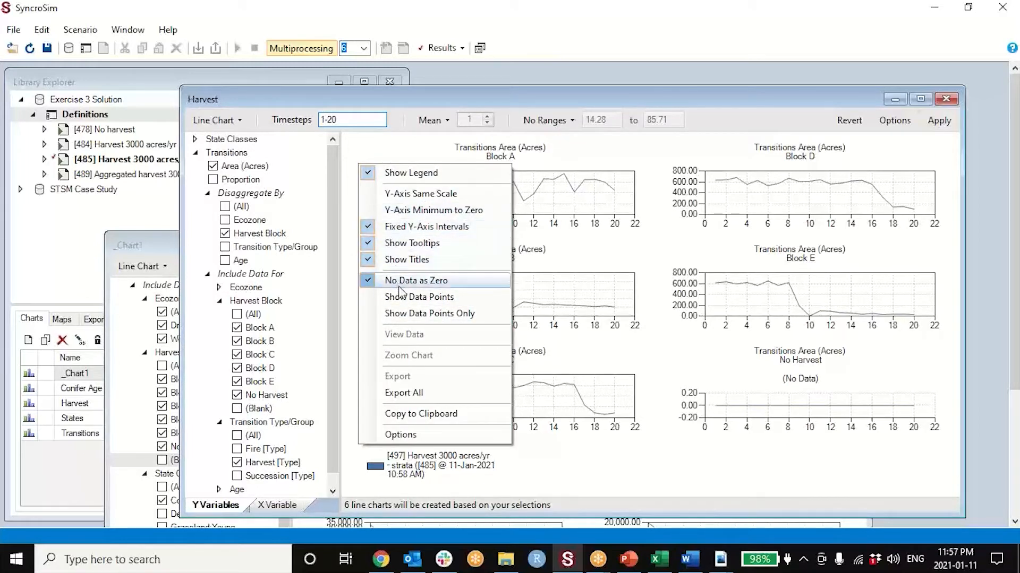
click(417, 211)
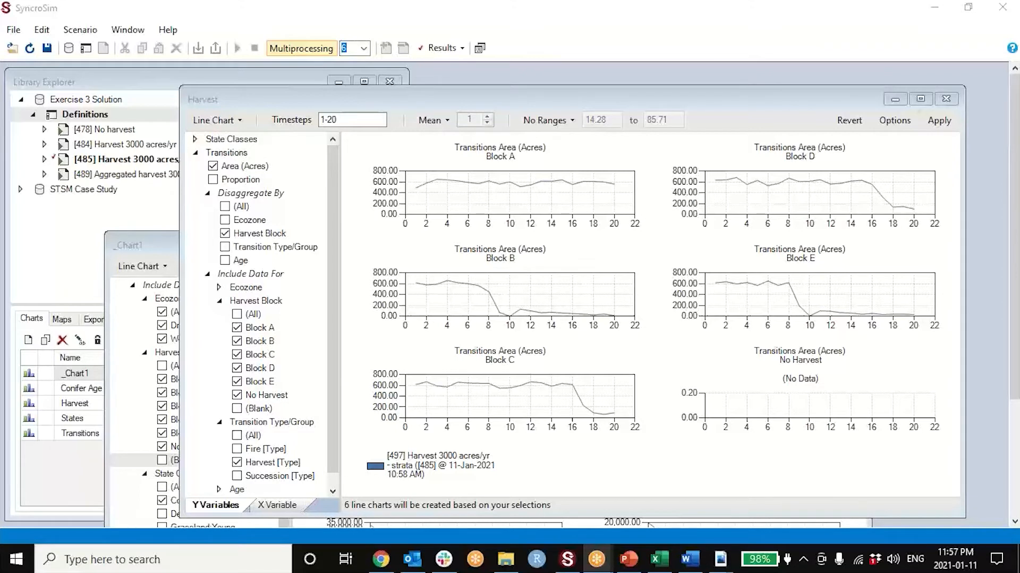
- Close the Harvest chart and the _Chart1 window after reviewing the block results
drag(438, 100, 449, 94)
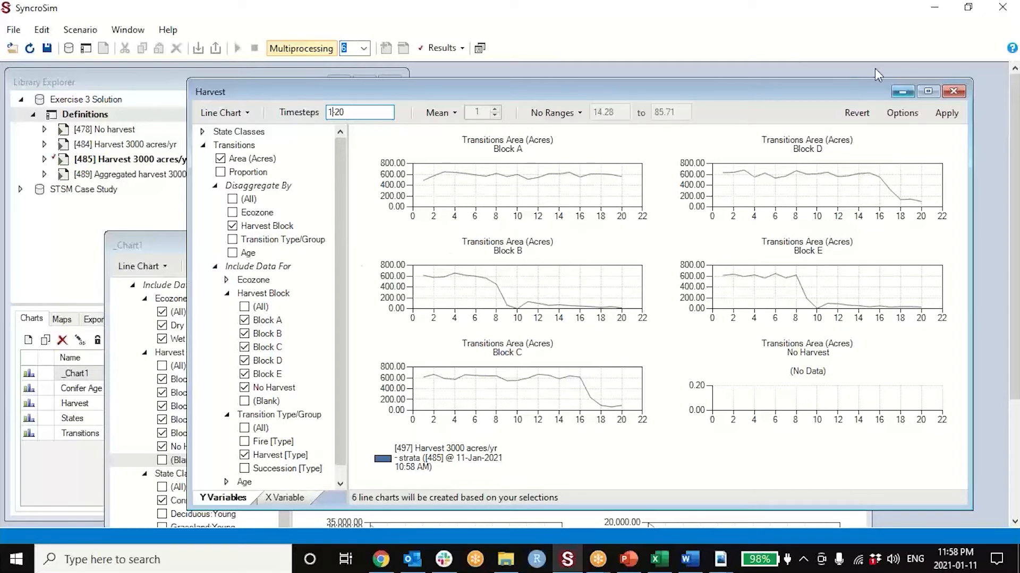
click(953, 91)
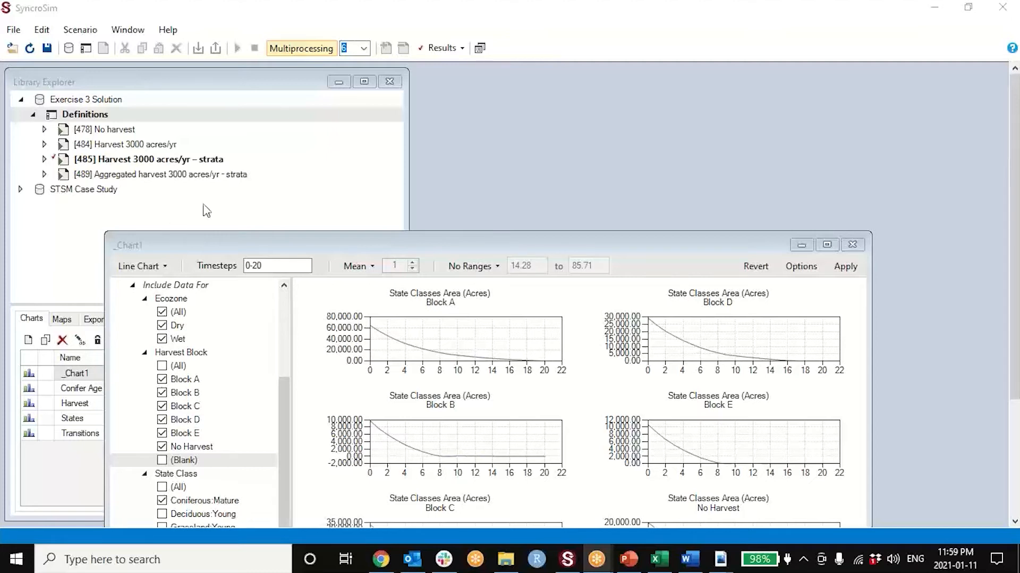
drag(472, 244, 558, 87)
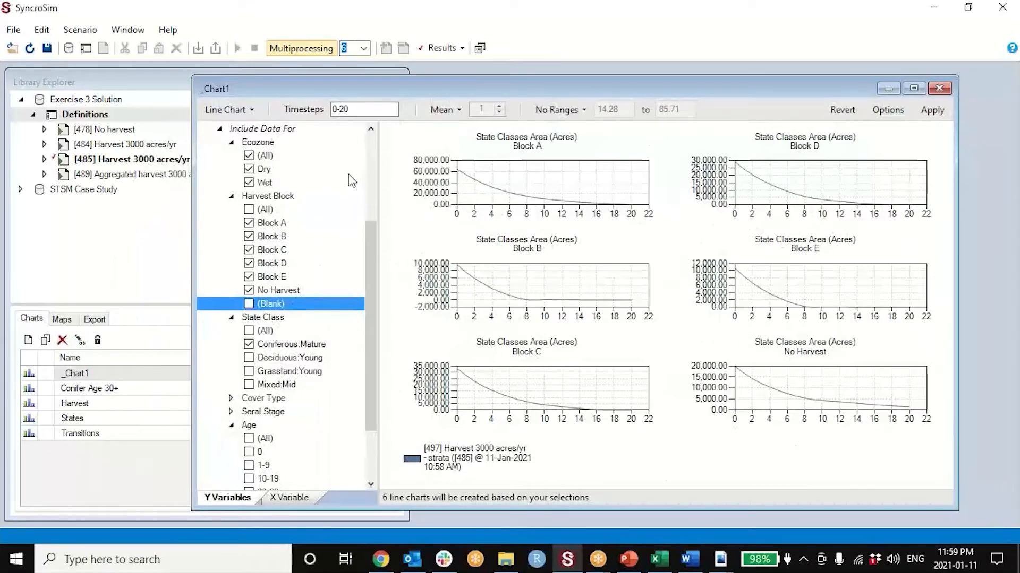
click(938, 89)
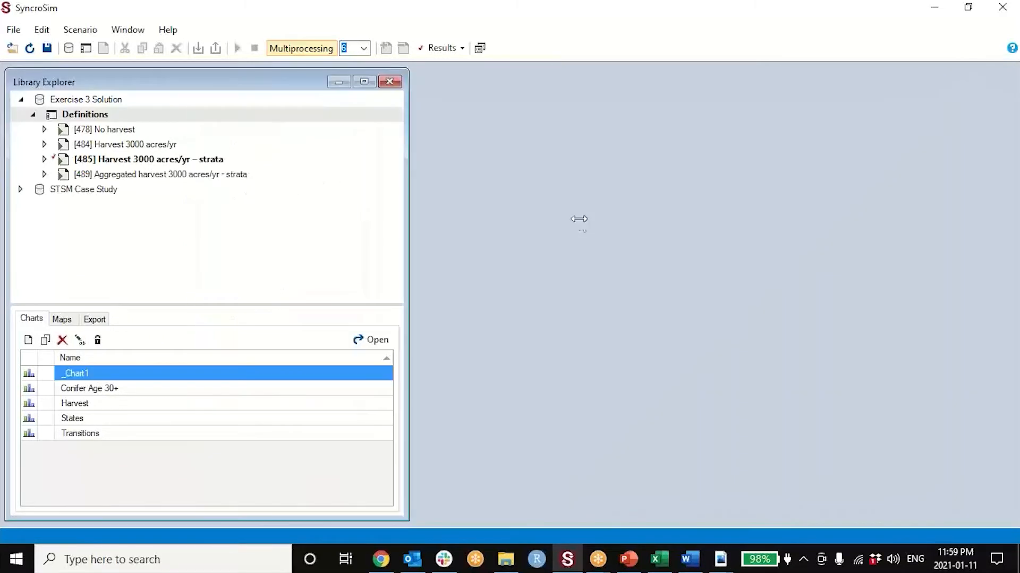
- Reopen the Harvest chart, examine it maximized, and restore it to a window beside the Library Explorer
double_click(123, 403)
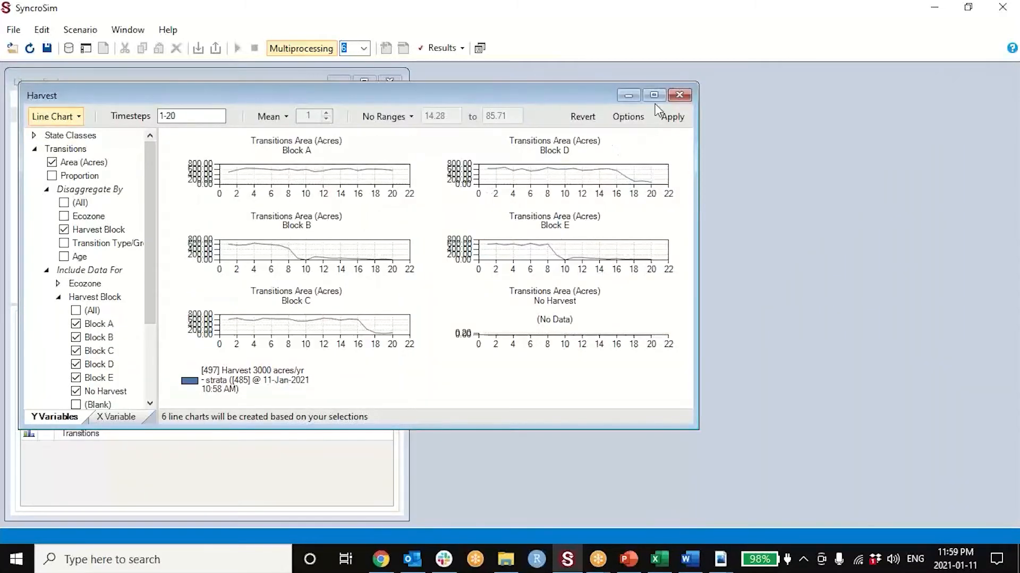
click(654, 95)
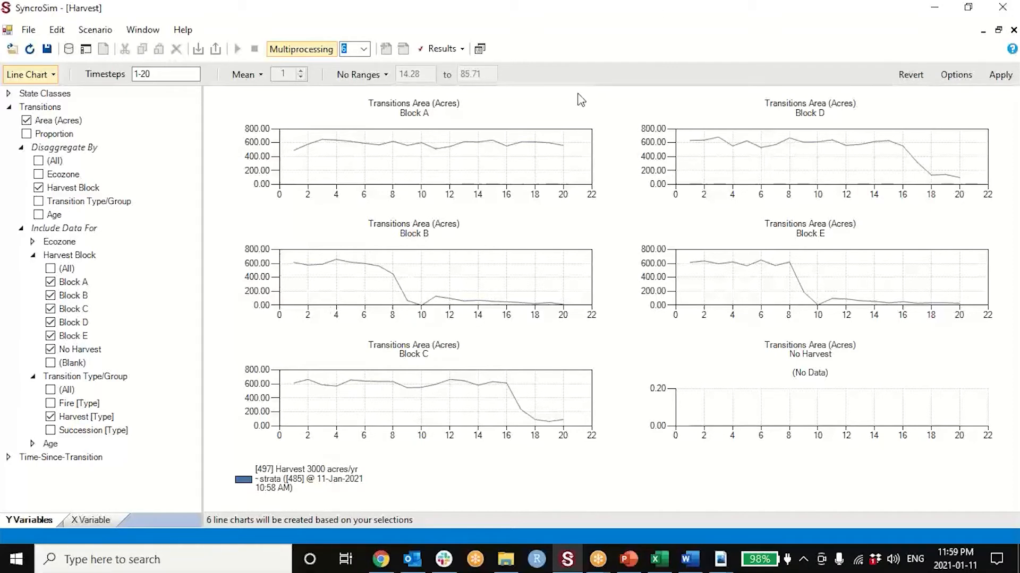
click(597, 559)
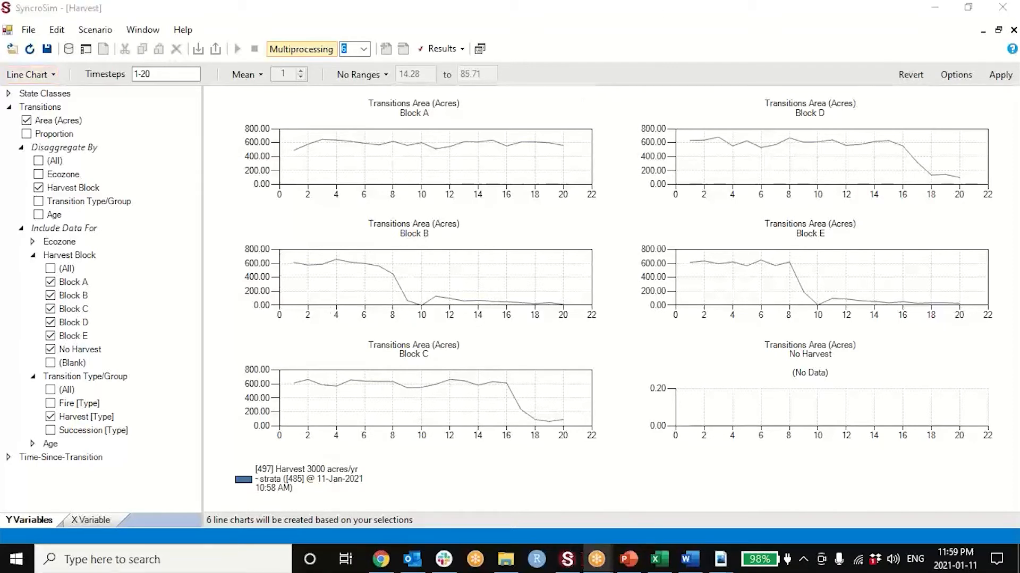
click(998, 29)
drag(403, 95, 661, 145)
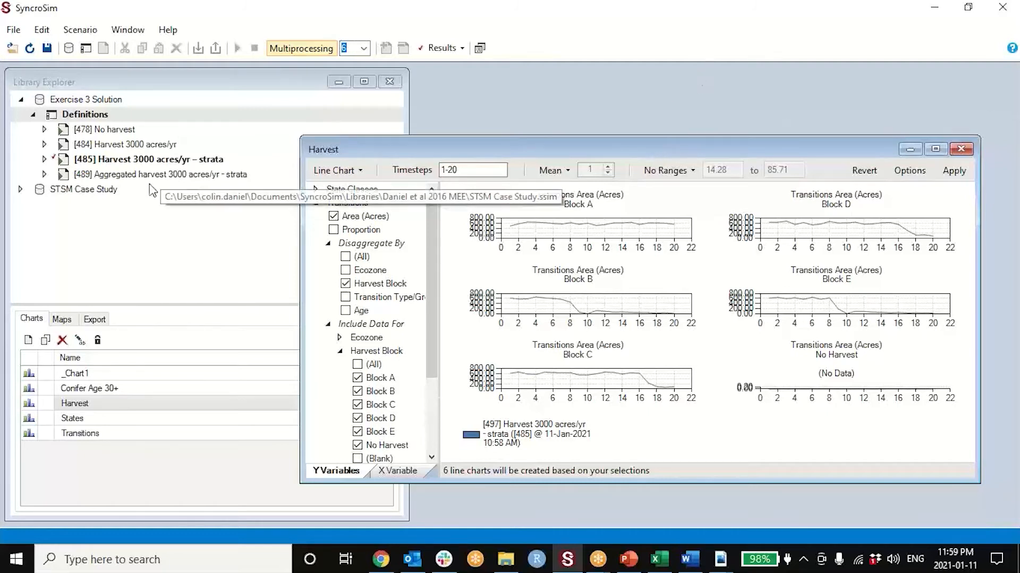
- Duplicate the scenario "Harvest 3000 acres/yr – strata" by copying it and pasting it into the Exercise 3 Solution Definitions
click(166, 176)
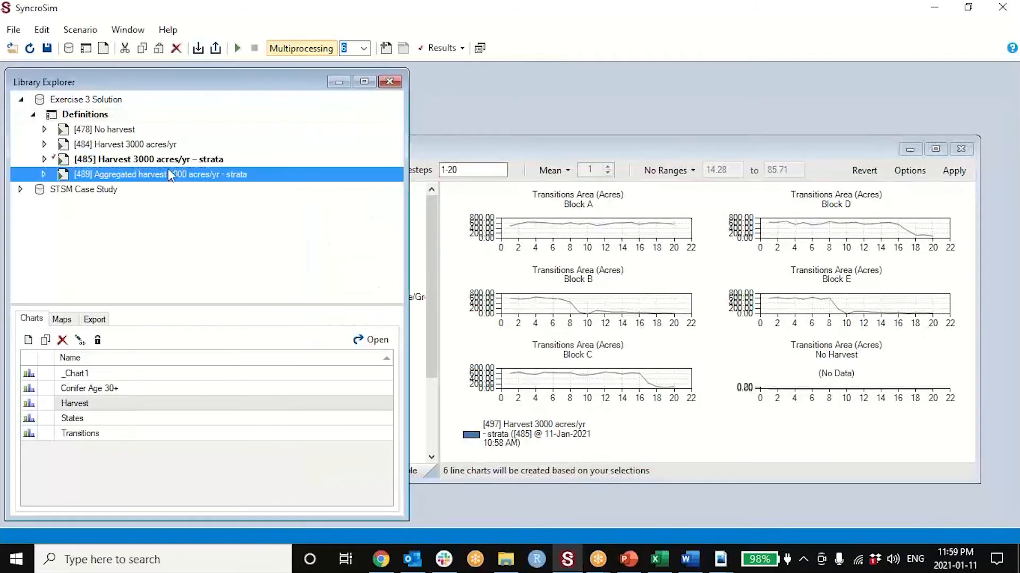
click(169, 161)
click(166, 171)
click(174, 161)
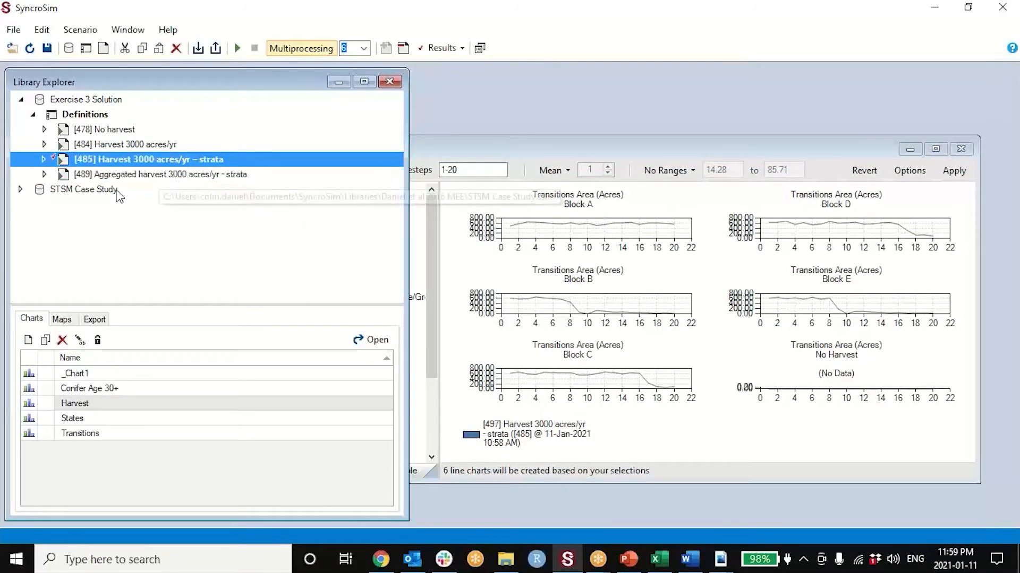
right_click(131, 157)
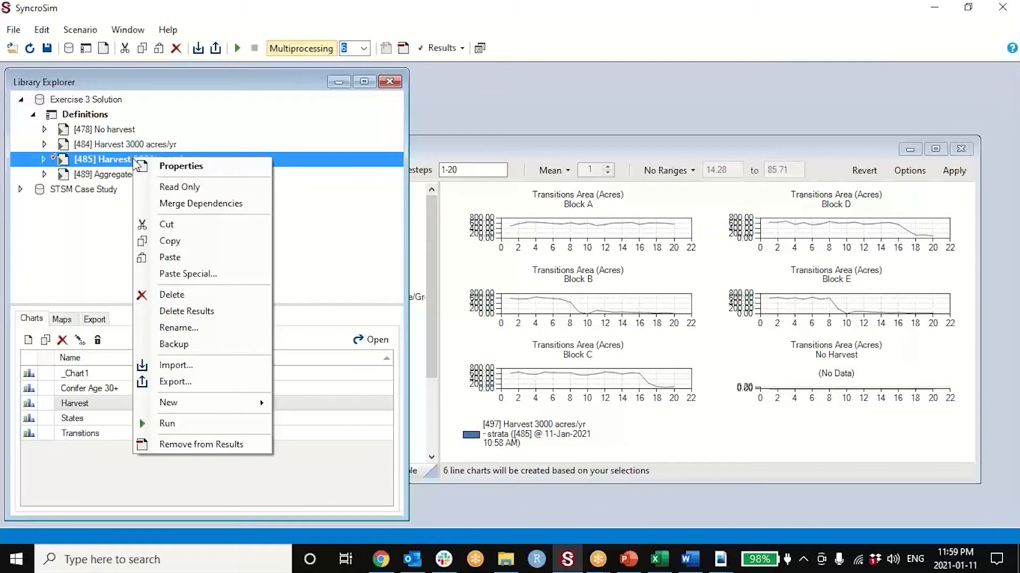
click(159, 239)
click(94, 114)
right_click(94, 112)
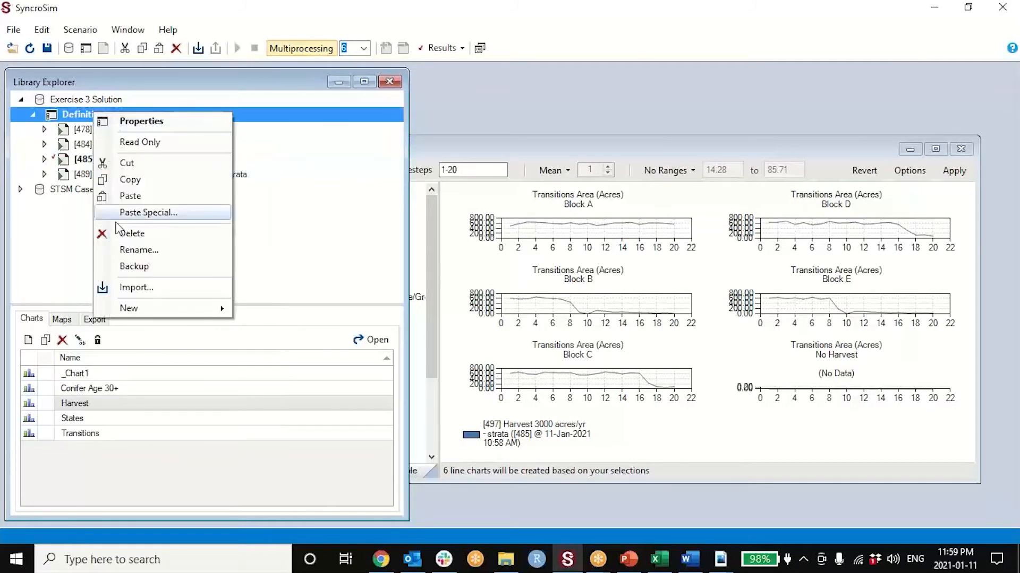
click(133, 196)
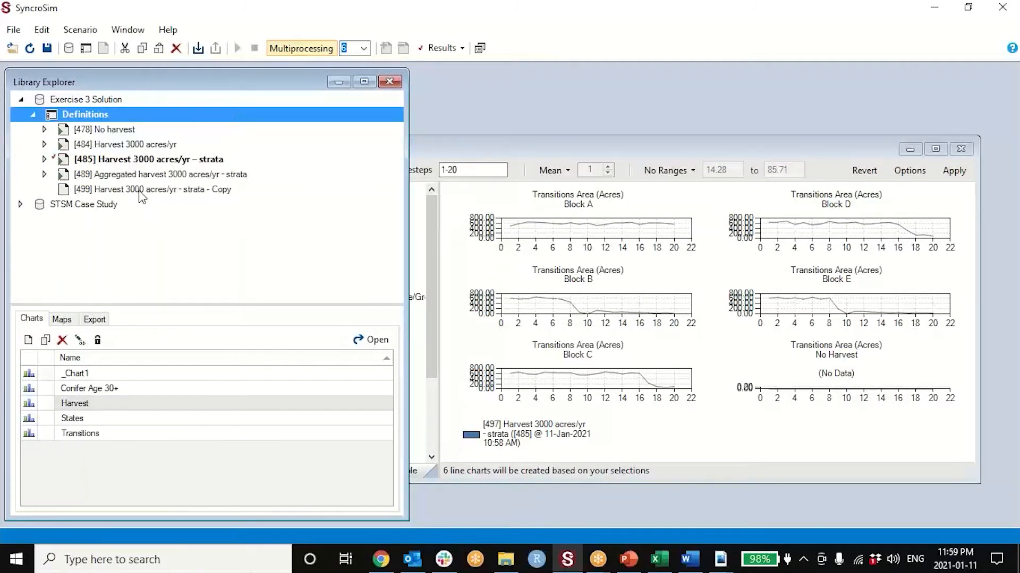
- Rename the copied scenario as "Harvest 3000 acres/yr – strata - Aggregated second time"
key(F2)
key(End)
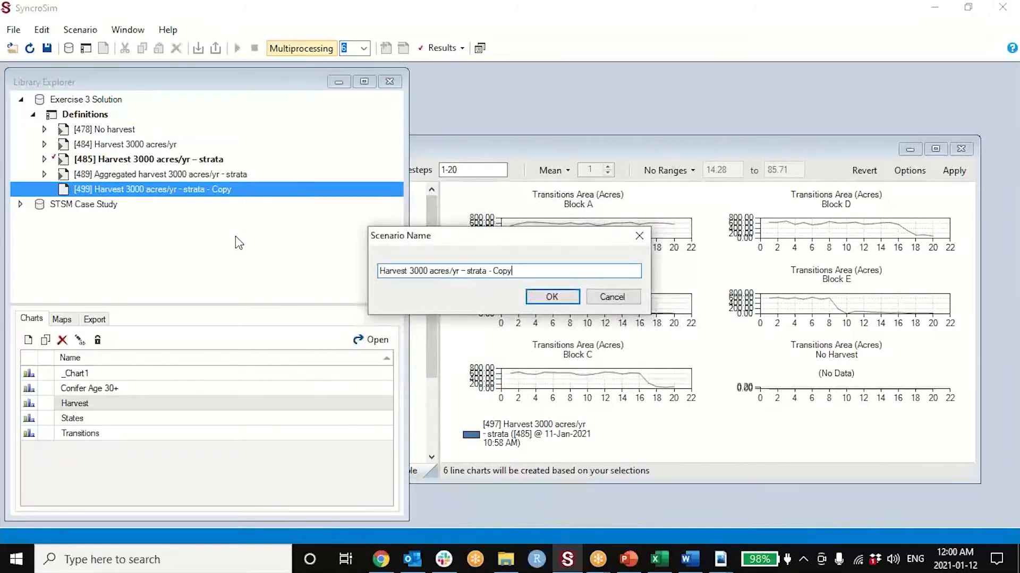
key(BackSpace)
key(BackSpace)
text(Aggregated second time)
key(Return)
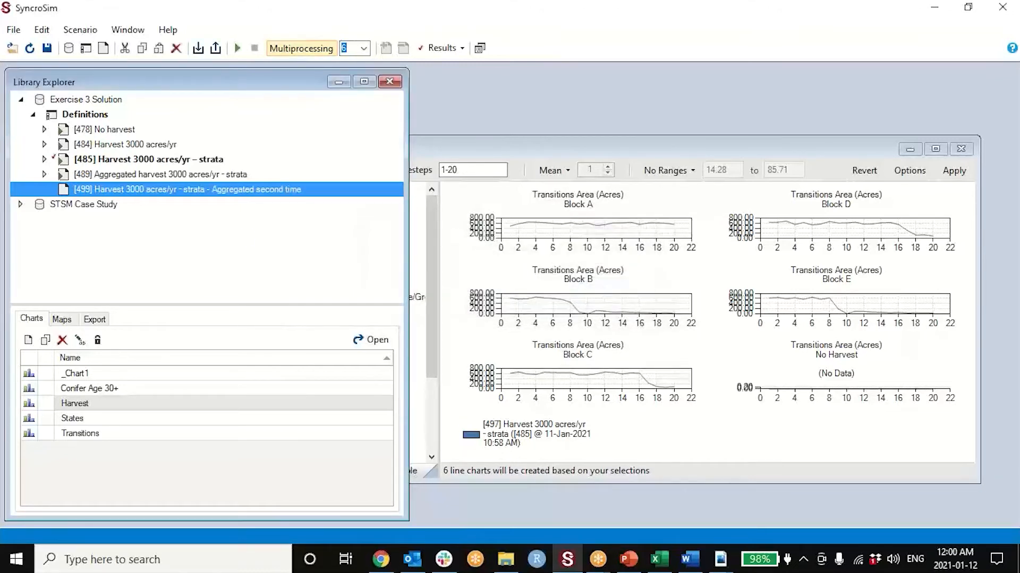
- Open the Transition Targets of the renamed scenario and show the Year column in its table
double_click(262, 189)
drag(320, 114, 405, 127)
click(407, 147)
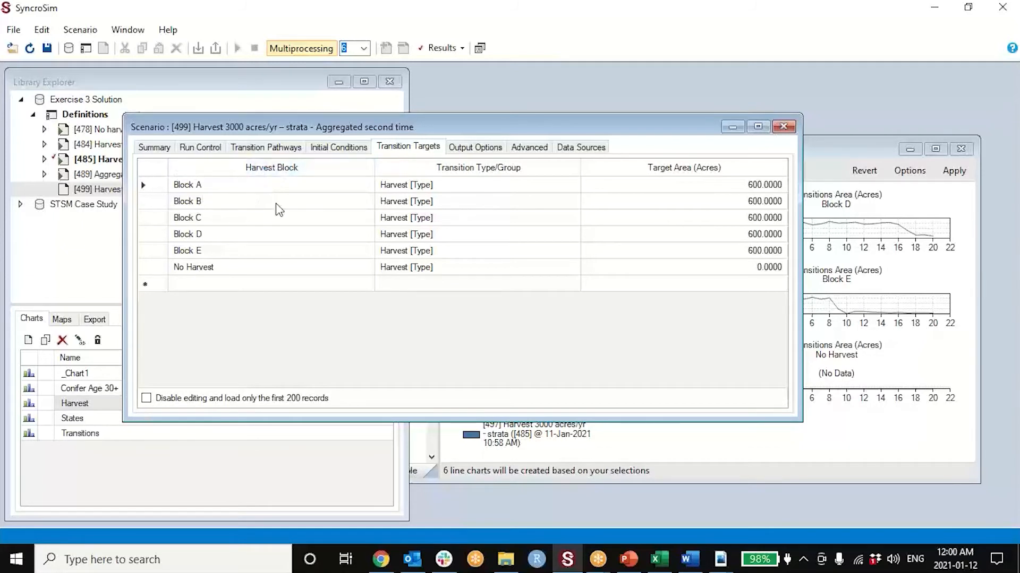
right_click(302, 193)
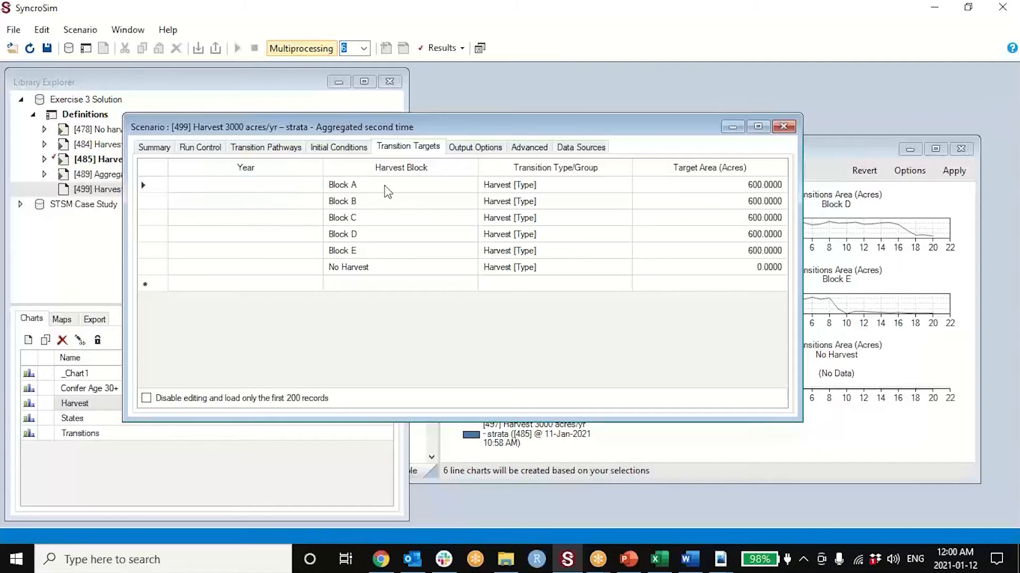
- Set Year to 1 for all six transition target rows, Block A through No Harvest
click(297, 190)
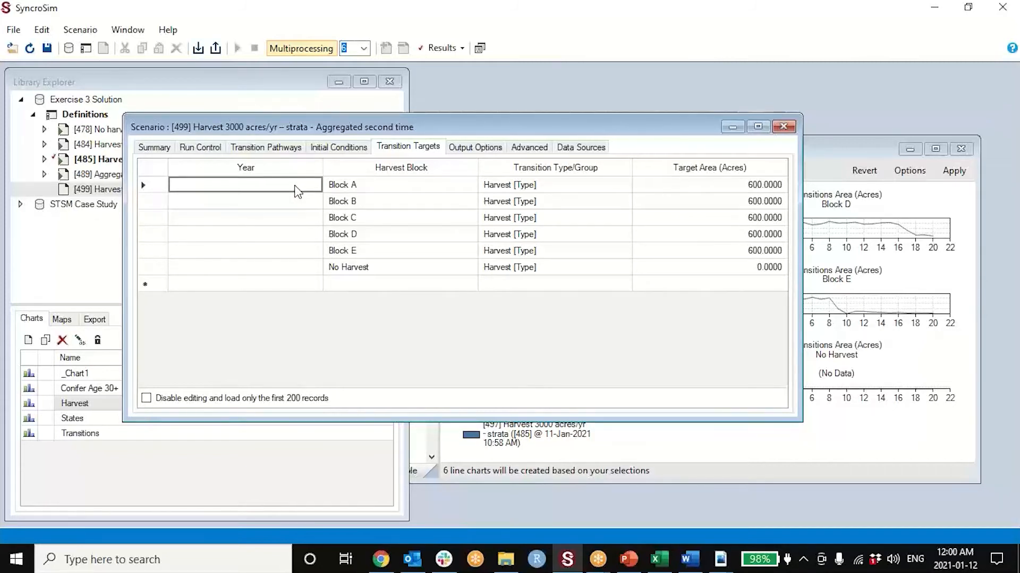
text(1)
key(Return)
text(1)
key(Return)
text(1)
key(Return)
text(1)
key(Return)
text(1)
key(Return)
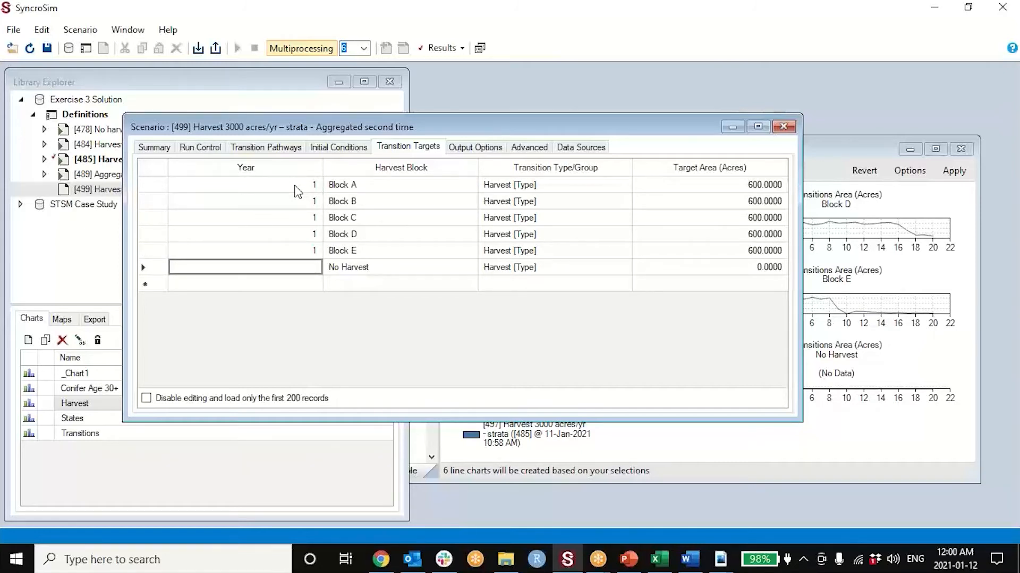
text(1)
key(Up)
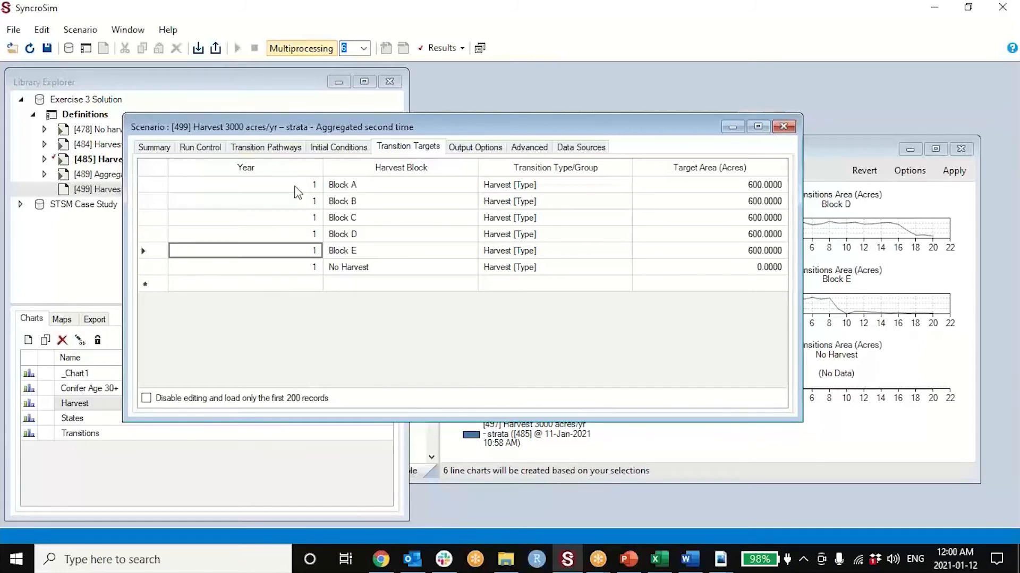
- Export all transition targets to the Excel file Transition Targets.xlsx in Documents and switch to that workbook in Excel
drag(420, 129, 518, 106)
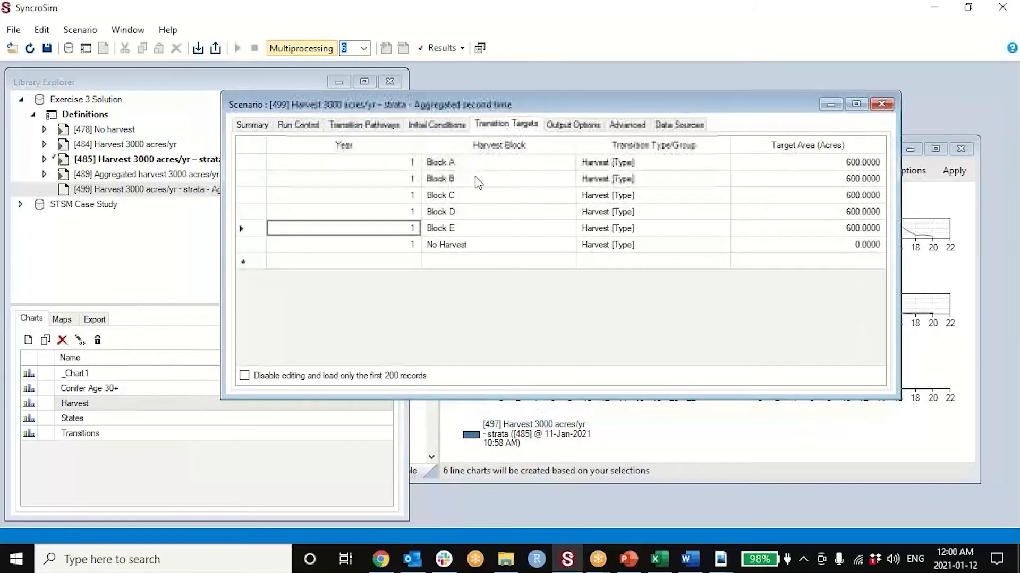
right_click(480, 180)
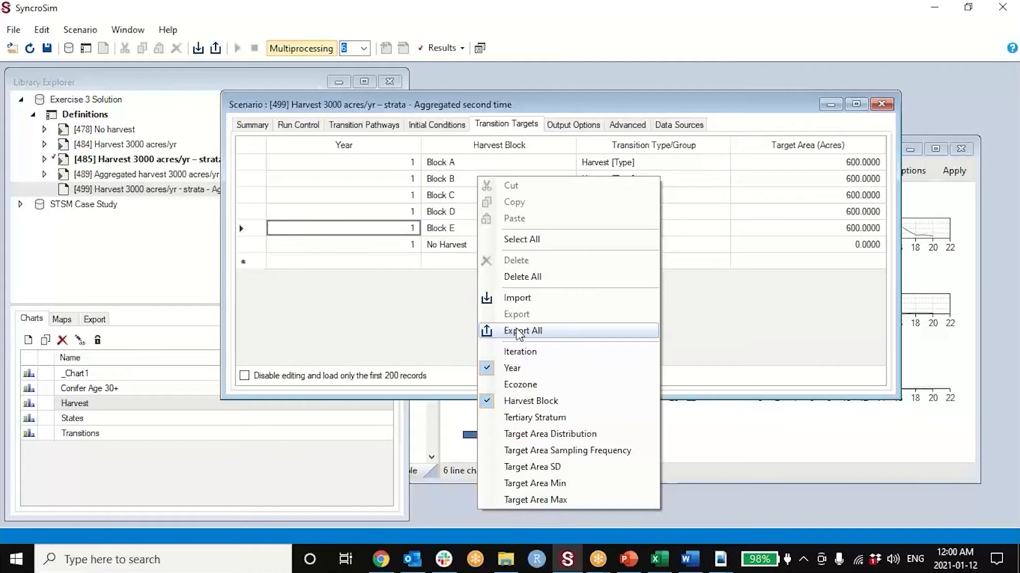
click(519, 332)
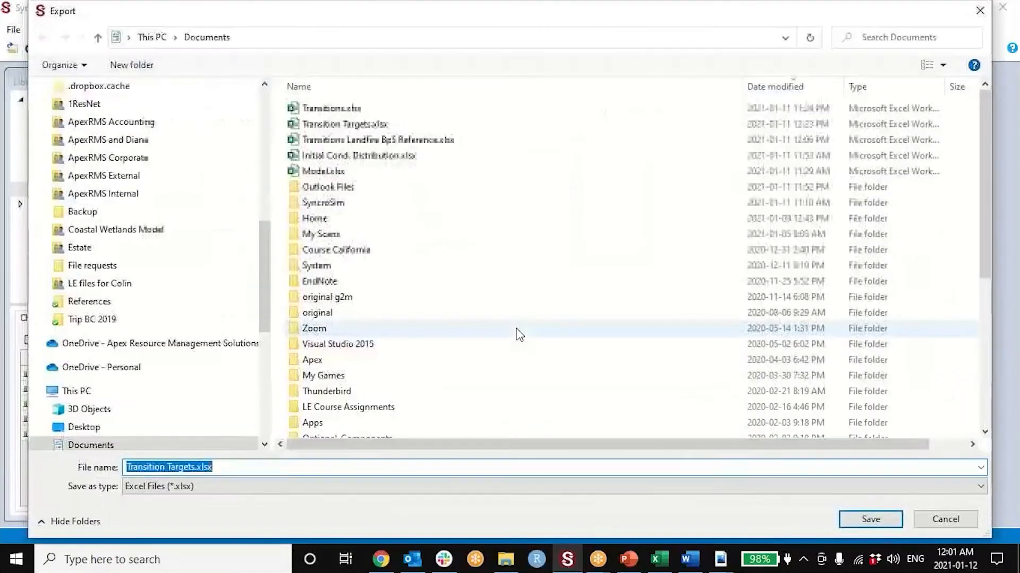
click(311, 482)
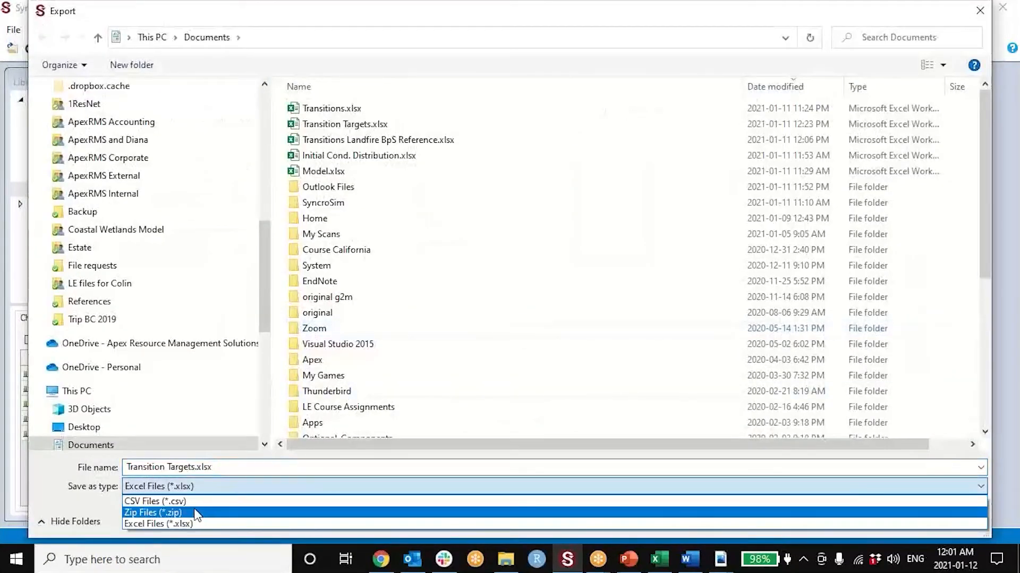
click(200, 485)
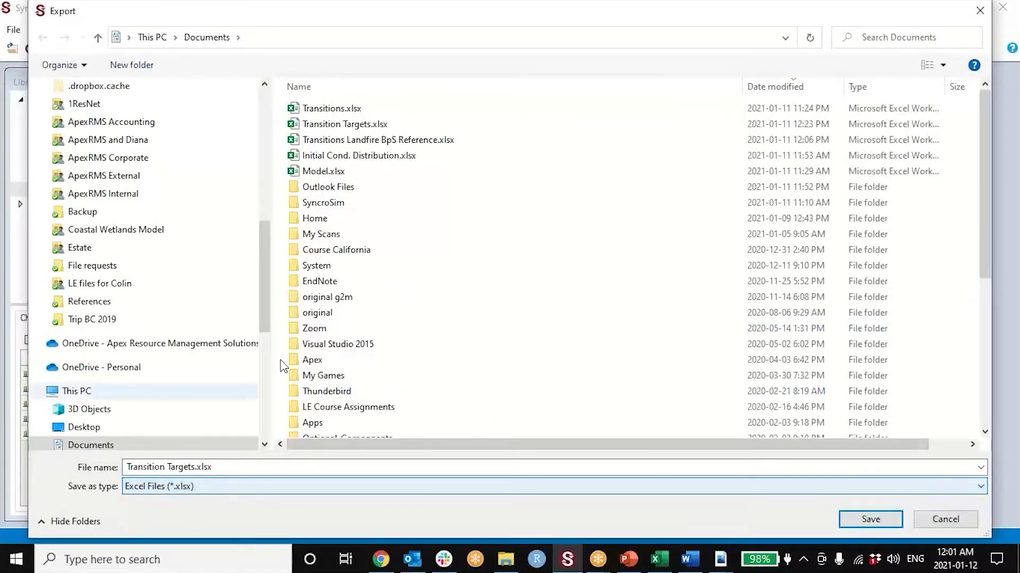
click(871, 519)
click(545, 284)
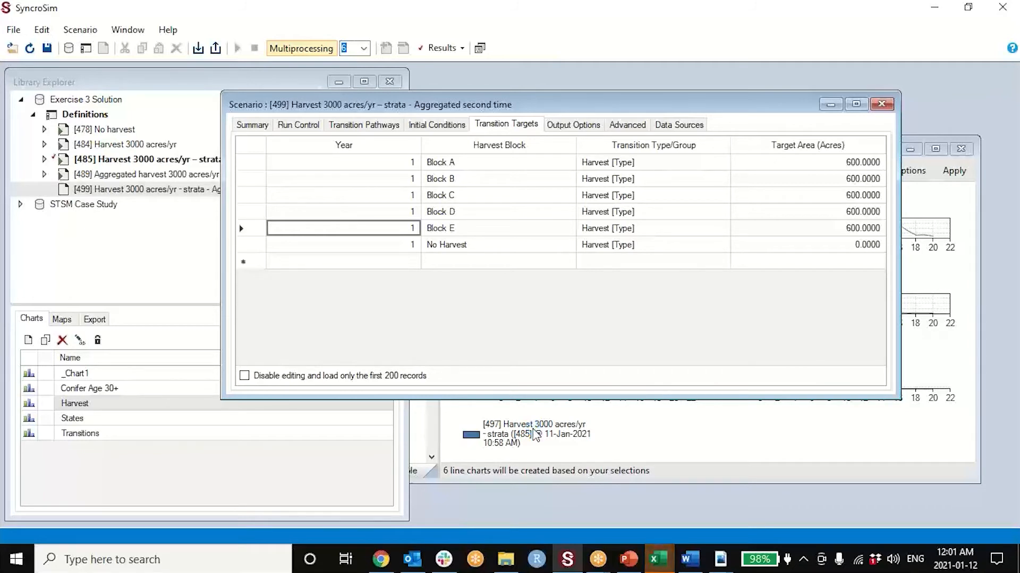
click(659, 559)
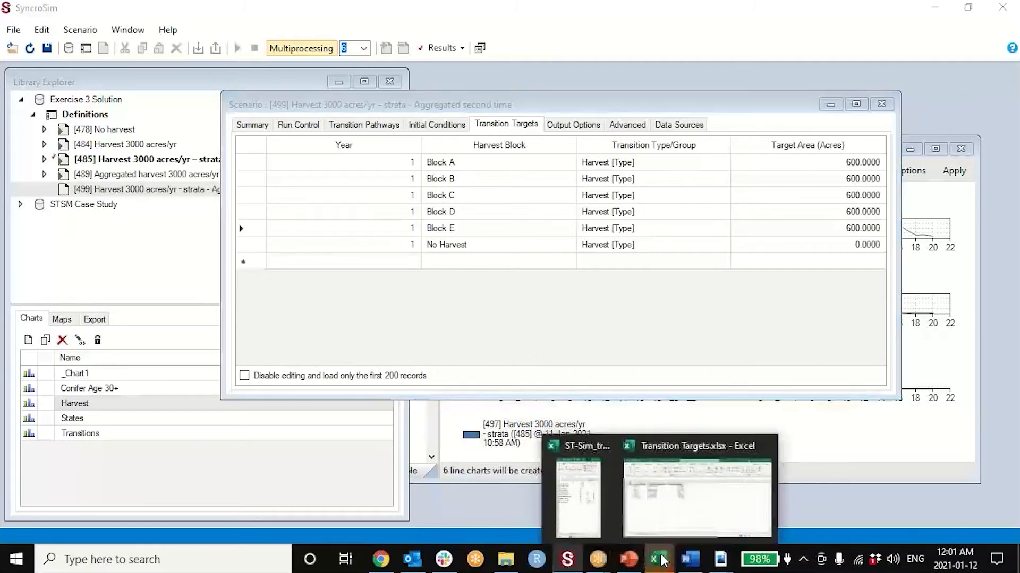
click(691, 509)
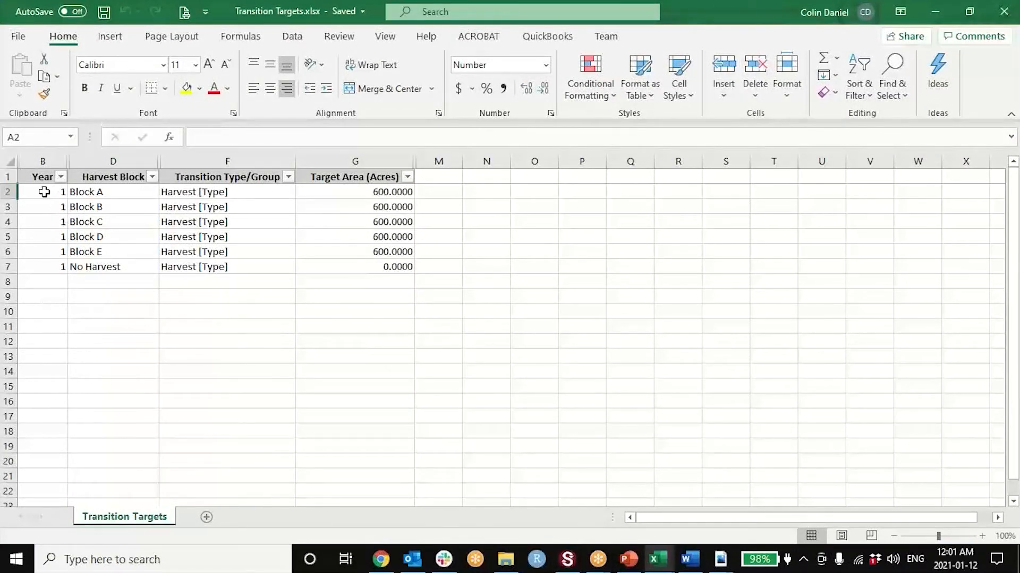
- Try to paste a copy of rows 2 to 7 starting at cell B8
drag(8, 191, 8, 267)
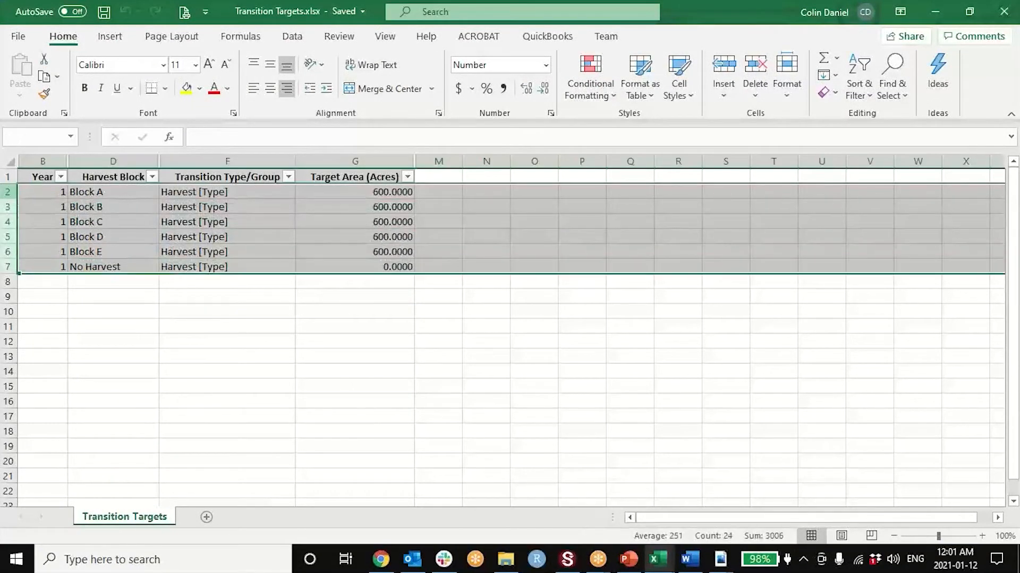
key(ctrl+c)
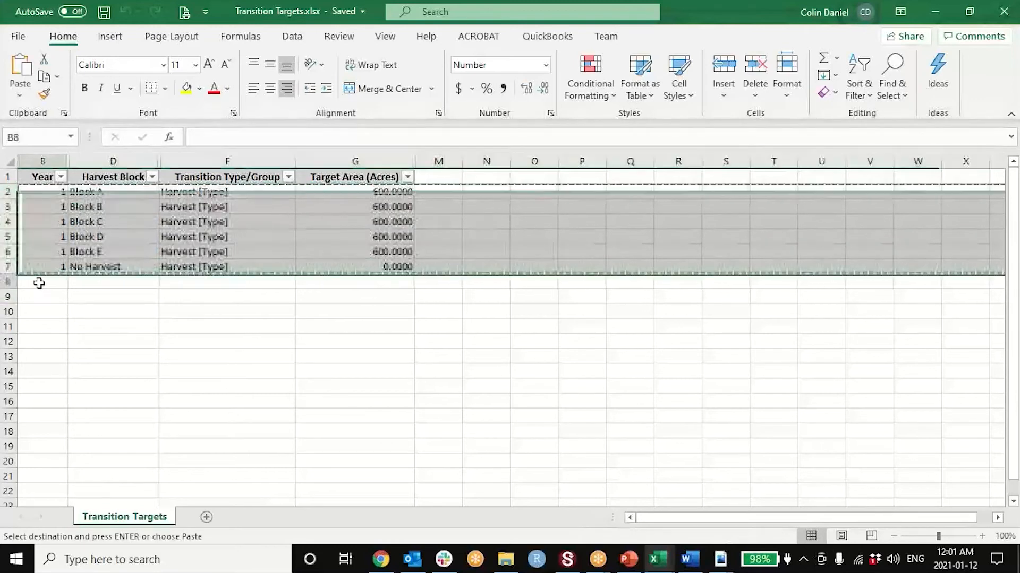
click(37, 281)
key(ctrl+v)
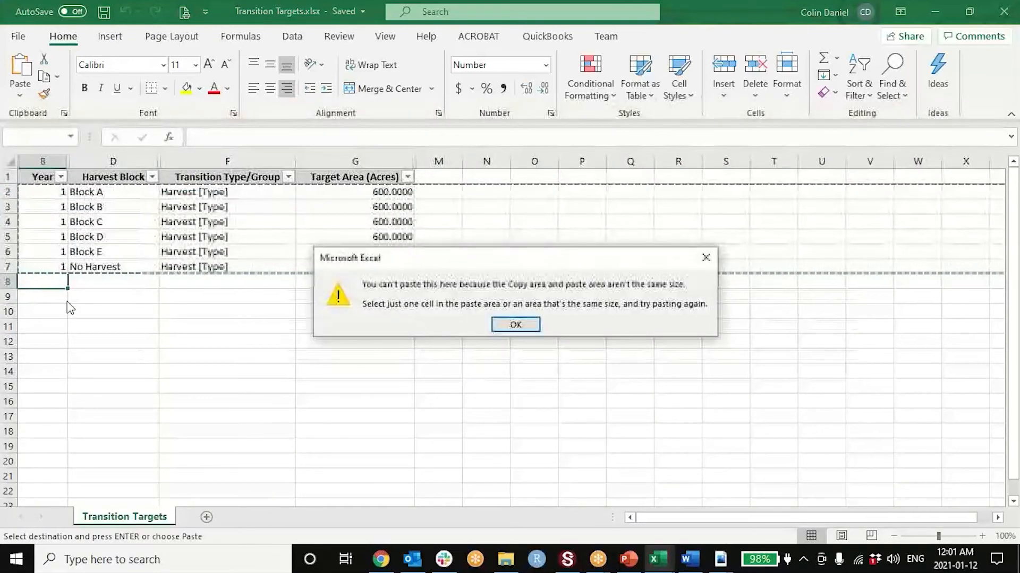
click(523, 328)
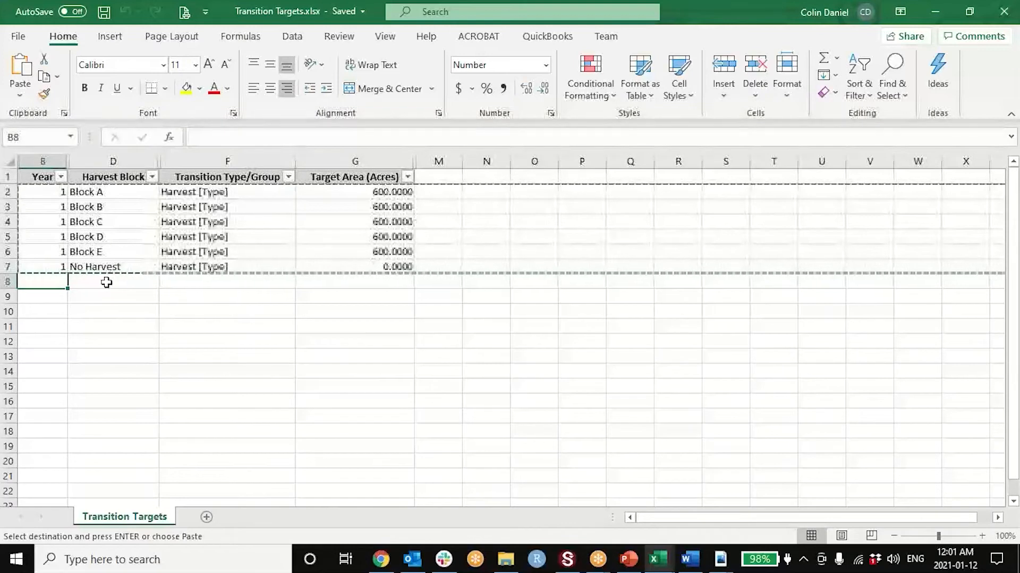
key(Escape)
- Copy rows 2 to 7 and insert the copied rows starting at row 8
drag(10, 192, 6, 264)
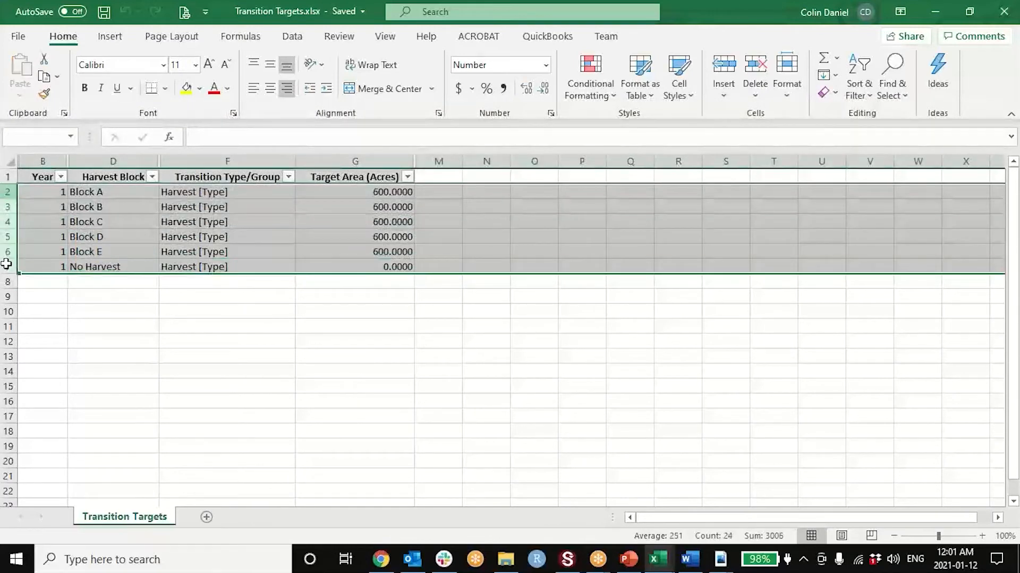
right_click(3, 264)
click(41, 274)
click(5, 281)
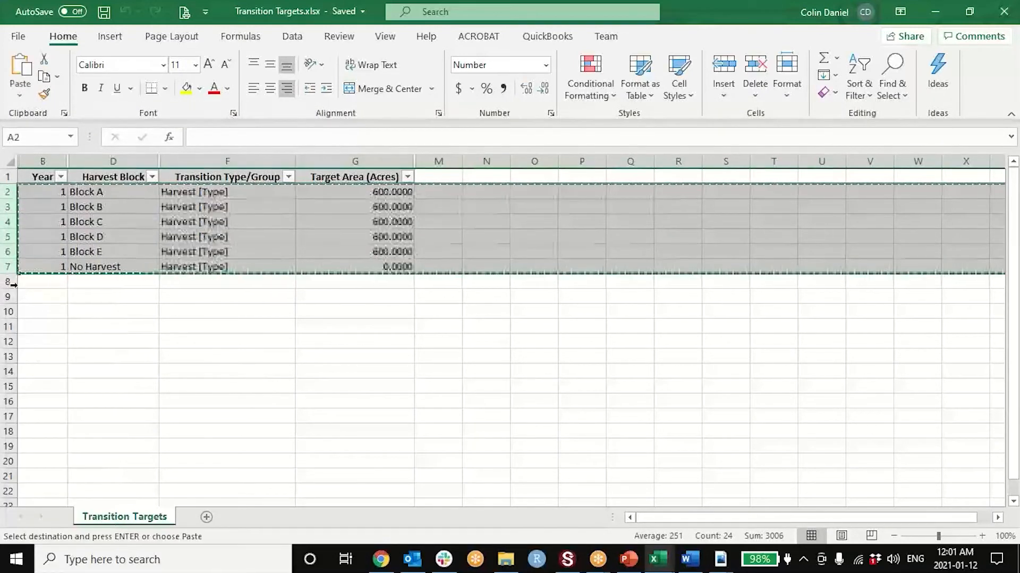
right_click(5, 281)
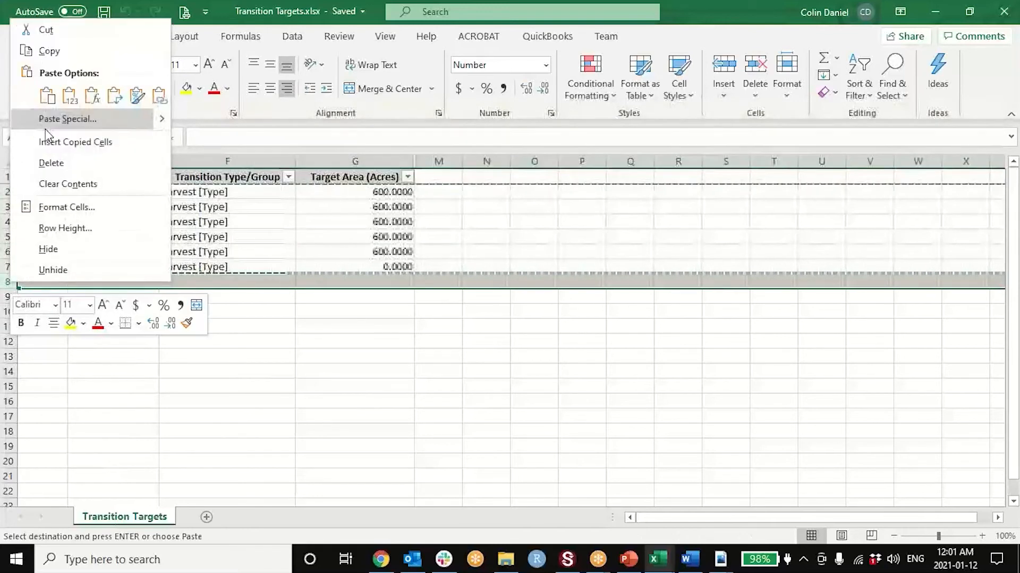
click(44, 137)
- Set Year to 2 for all six duplicated rows, rows 8 to 13
click(55, 283)
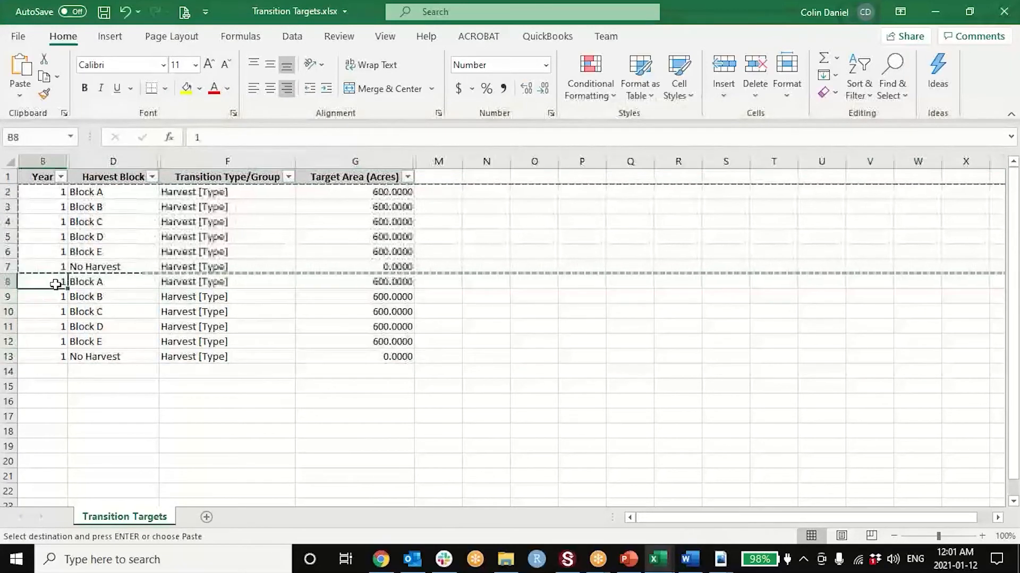
text(2 2 2 2 2 )
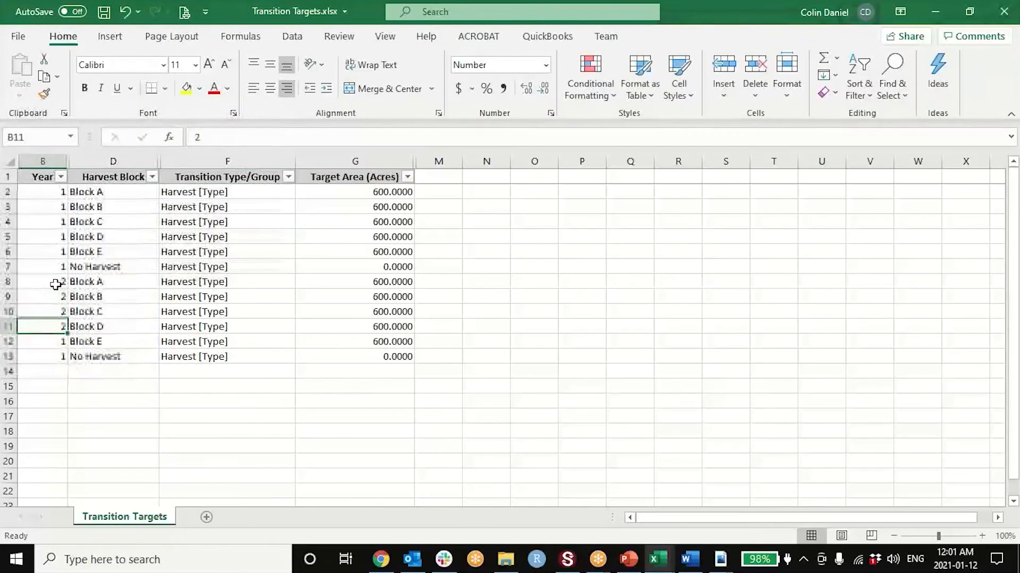
text(2)
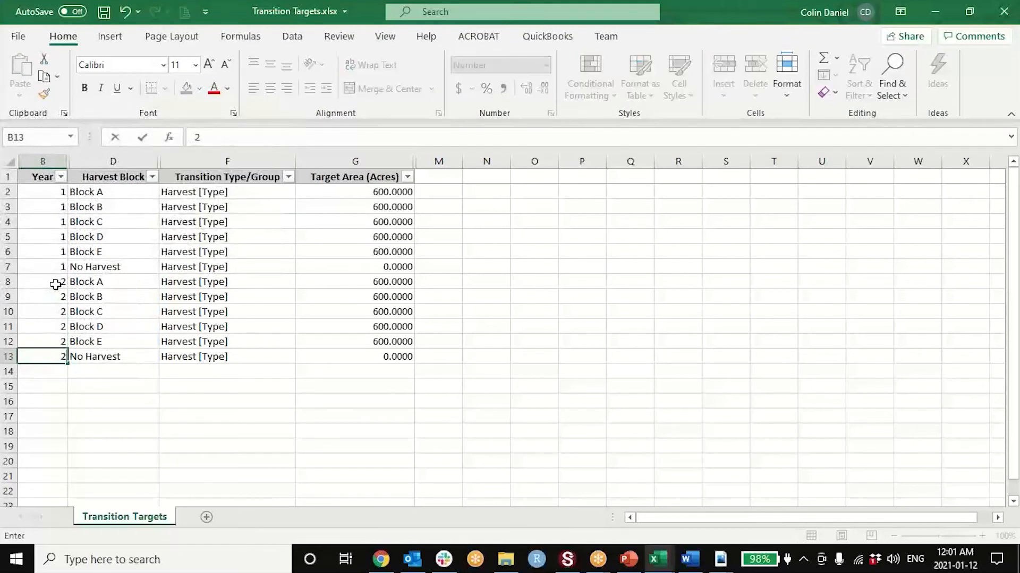
key(Up)
key(Up)
key(Up)
key(Up)
key(Up)
key(Up)
key(Up)
key(Up)
key(Up)
key(Up)
key(Up)
key(Up)
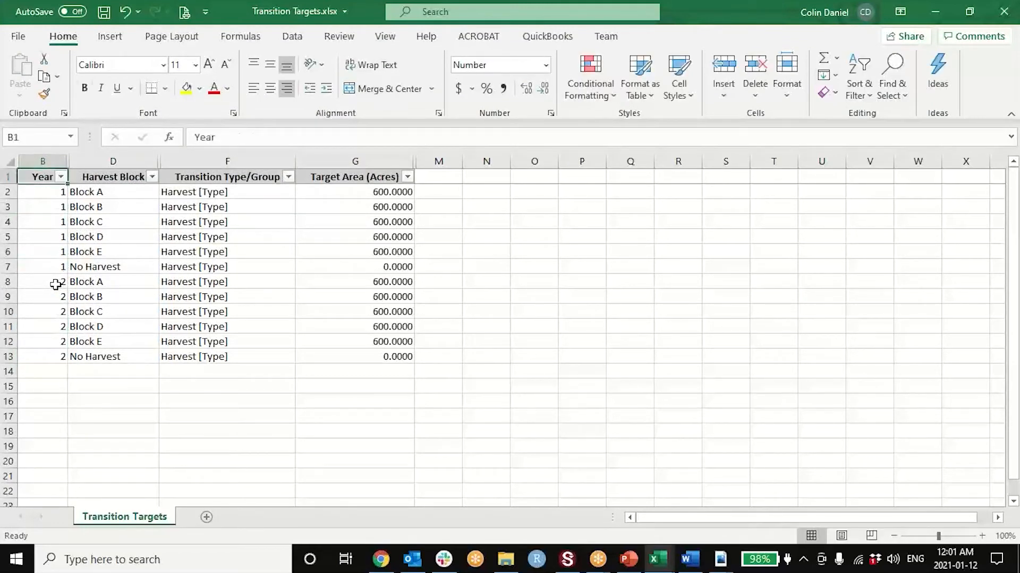
- Set the year 1 target area to 0 acres for Blocks B, C, D and E
key(Right)
key(Right)
key(Right)
key(Down)
key(Right)
key(Left)
key(Down)
text(0)
key(Return)
text(0)
key(Return)
text(0)
key(Return)
text(0)
- Set the year 1 target area of Block A to 30000 acres
key(Up)
key(Up)
key(Up)
key(Up)
text(3-)
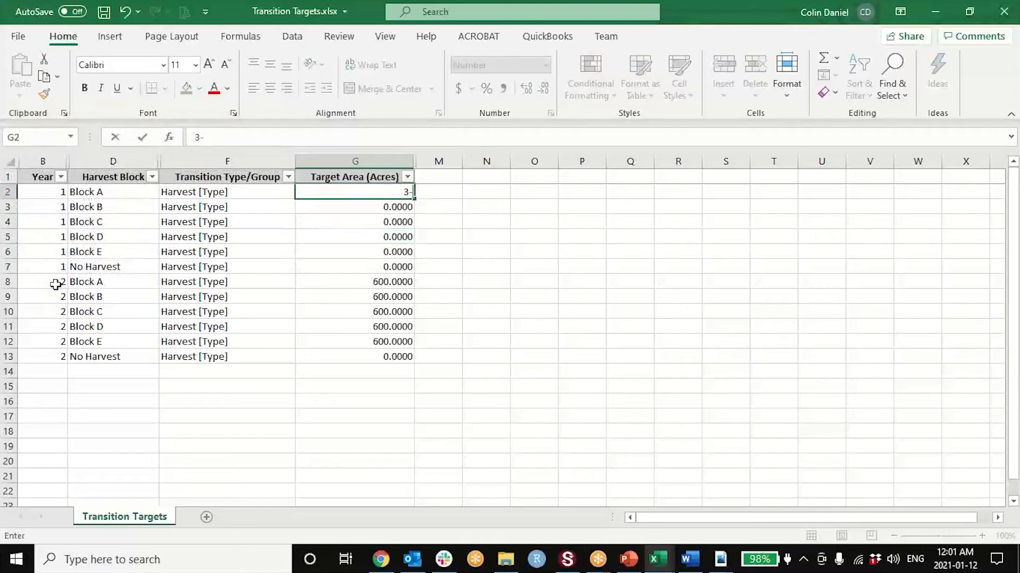
key(Return)
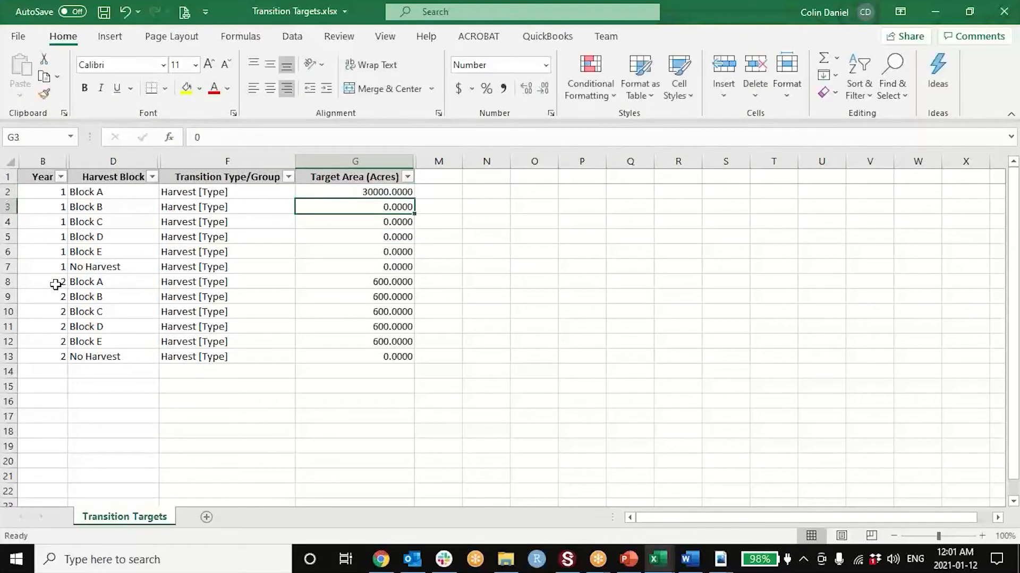
- Copy the six year 1 target areas, G2 to G7, onto the year 2 rows starting at G8
key(Down)
key(Down)
key(Down)
key(Up)
key(Up)
key(Up)
key(shift+Up)
key(shift+Down)
key(shift+Down)
key(shift+Down)
key(shift+Down)
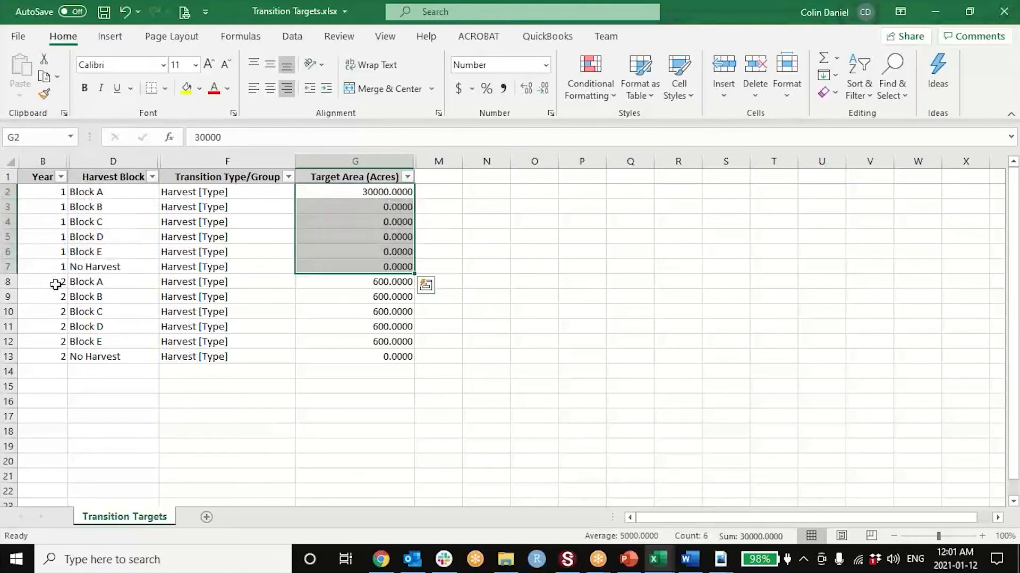
key(ctrl+c)
key(Down)
key(Down)
key(Down)
key(Down)
key(Down)
key(Down)
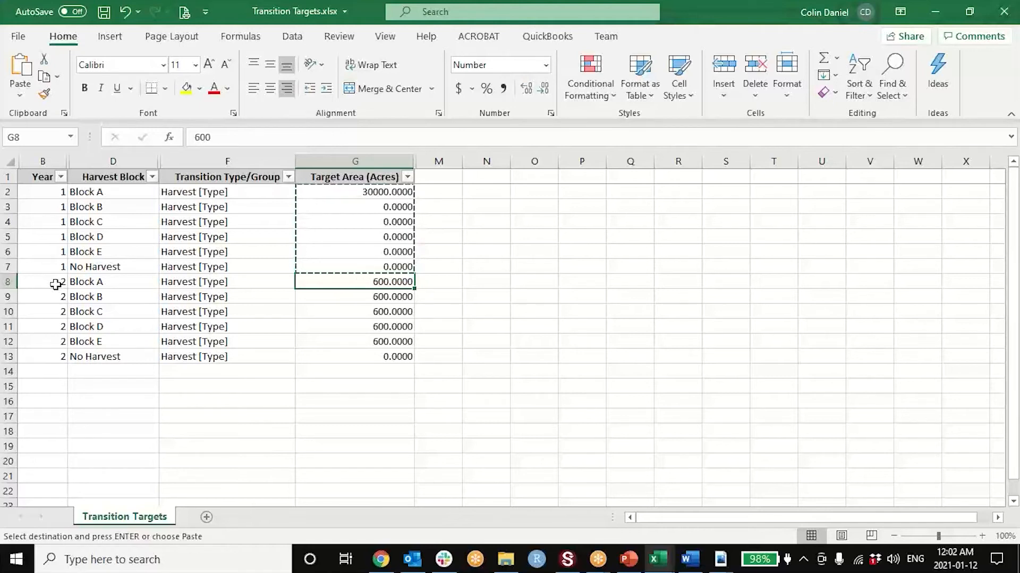
key(ctrl+v)
key(Down)
key(Up)
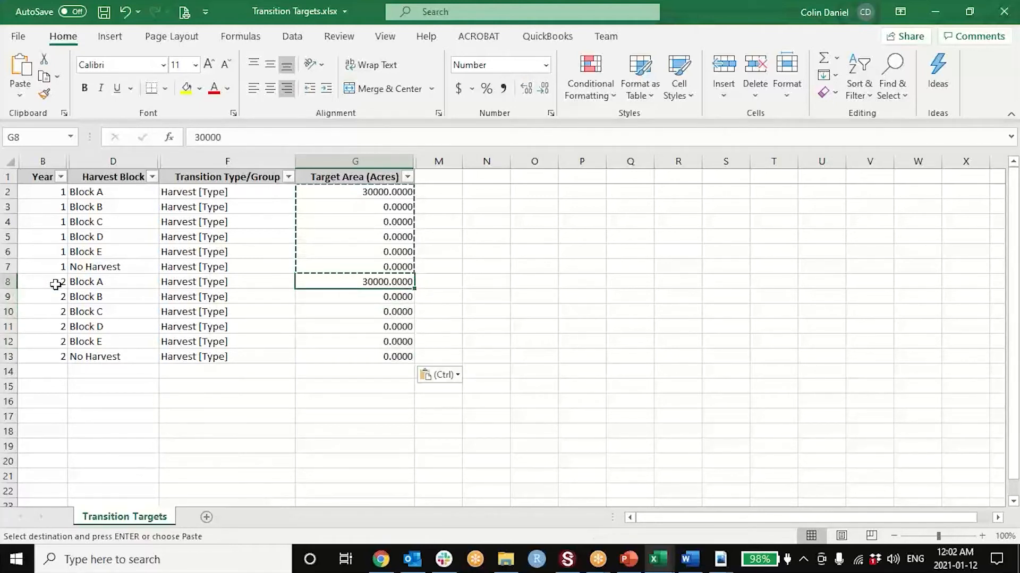
- Copy the year 2 rows, 8 to 13, and insert the copied rows at row 21
key(Left)
key(Left)
key(Left)
key(Down)
key(Down)
key(Up)
key(Up)
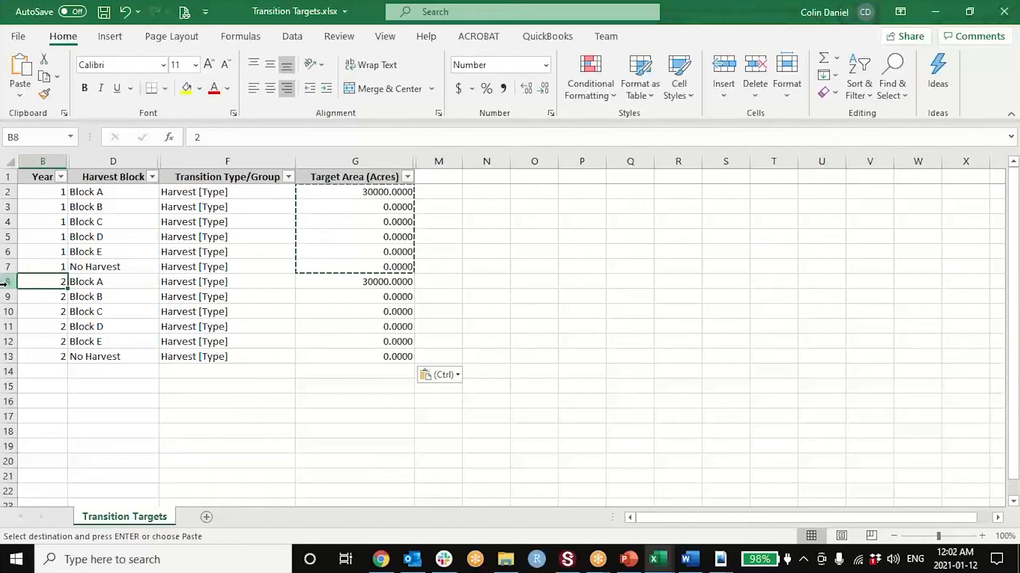
drag(5, 282, 5, 356)
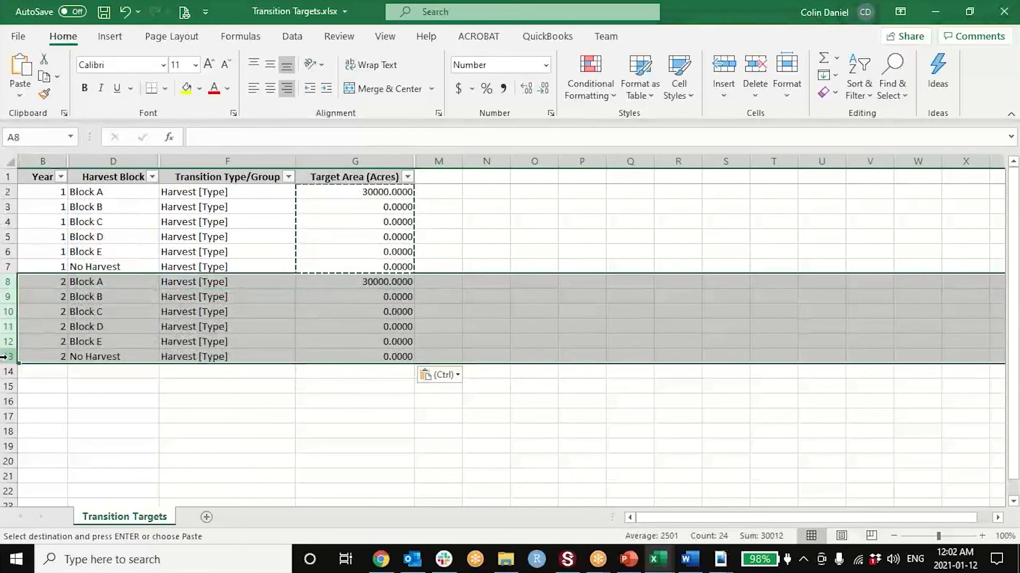
key(ctrl+c)
scroll(5, 356, down, 4)
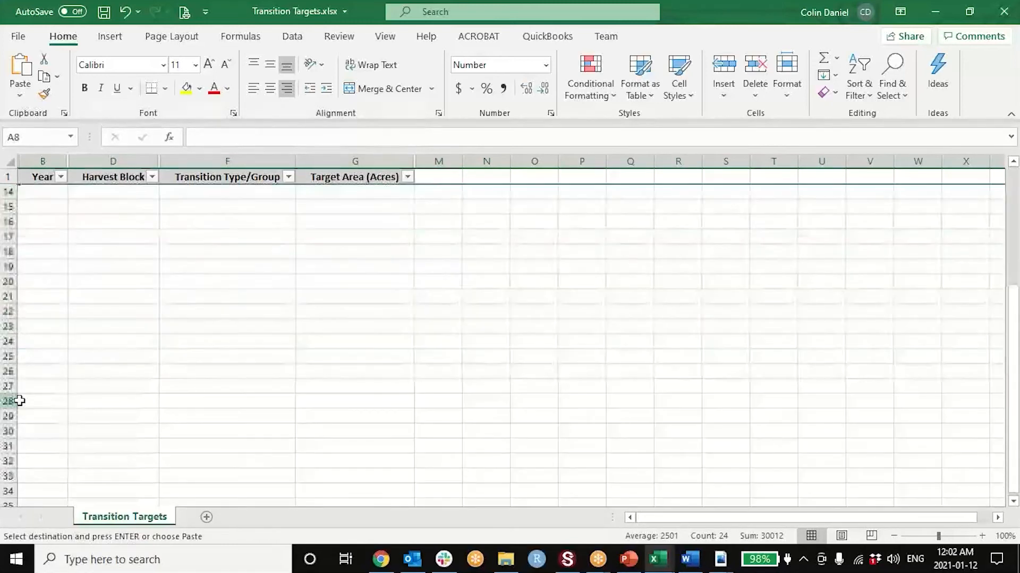
right_click(7, 298)
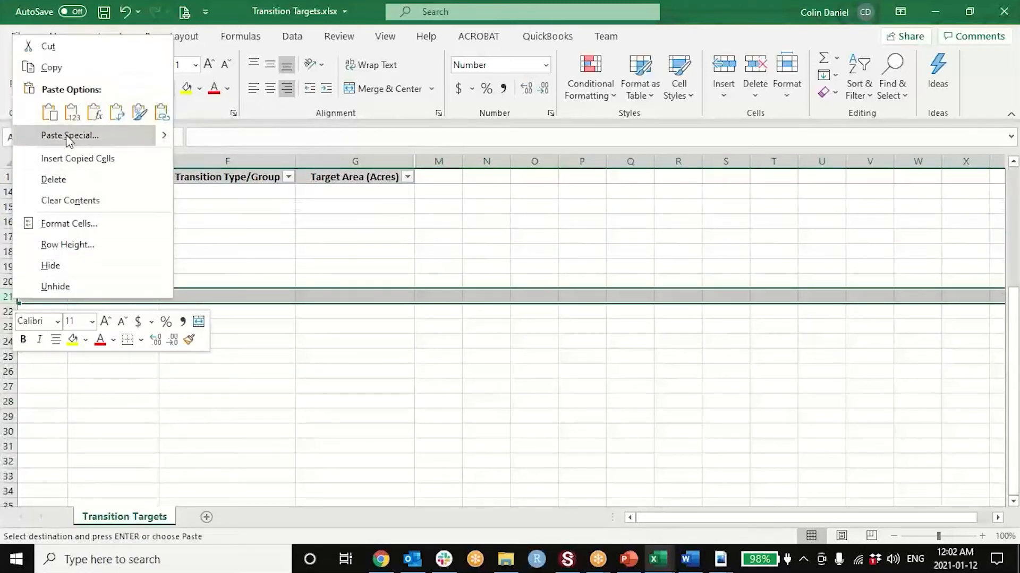
click(64, 158)
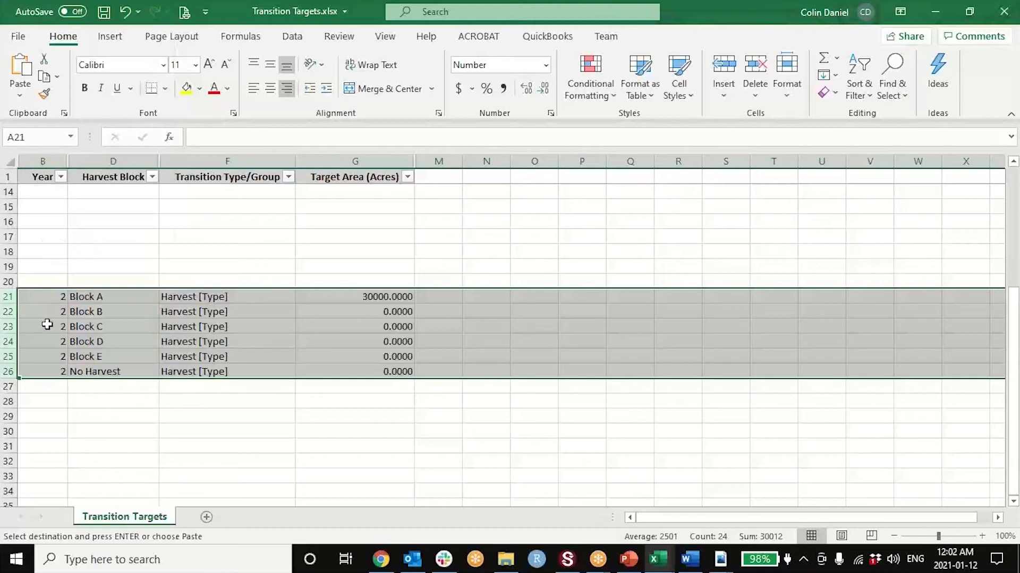
- Set Year to 5 for all six copied rows, rows 21 to 26
click(38, 298)
text(5)
key(Return)
text(5)
key(Return)
text(5)
key(Return)
text(5)
key(Return)
text(5)
- Set the year 5 target area to 0 acres for Block A and 3000 acres for Block B
key(Return)
text(5)
key(Return)
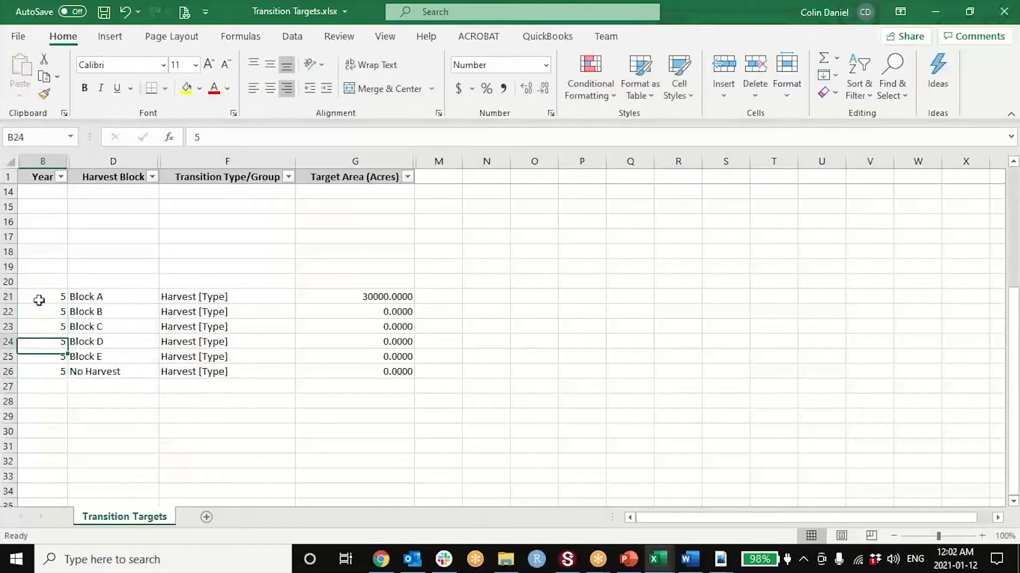
click(38, 300)
key(Right)
key(Right)
text(0)
key(Return)
text(3)
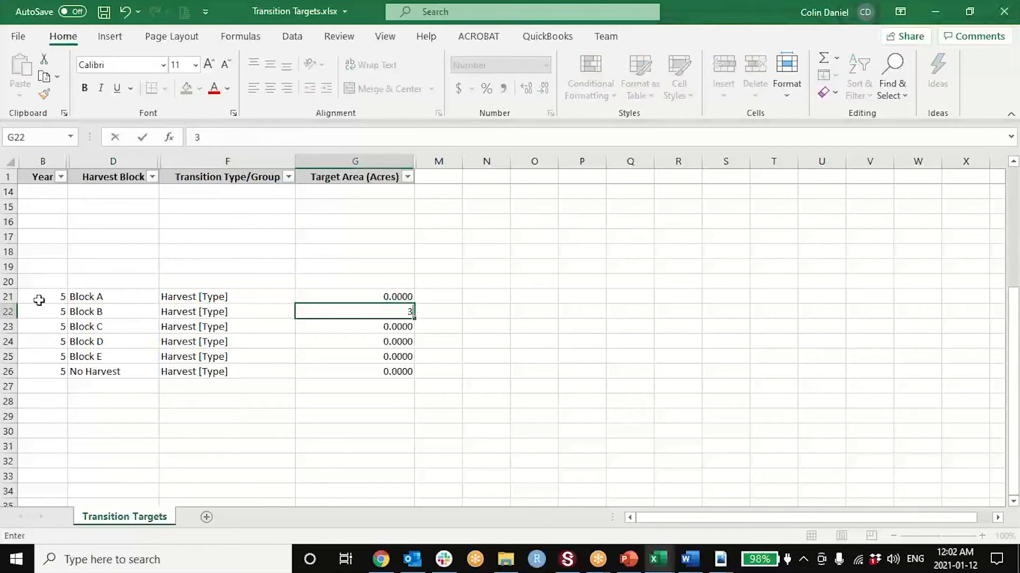
key(Return)
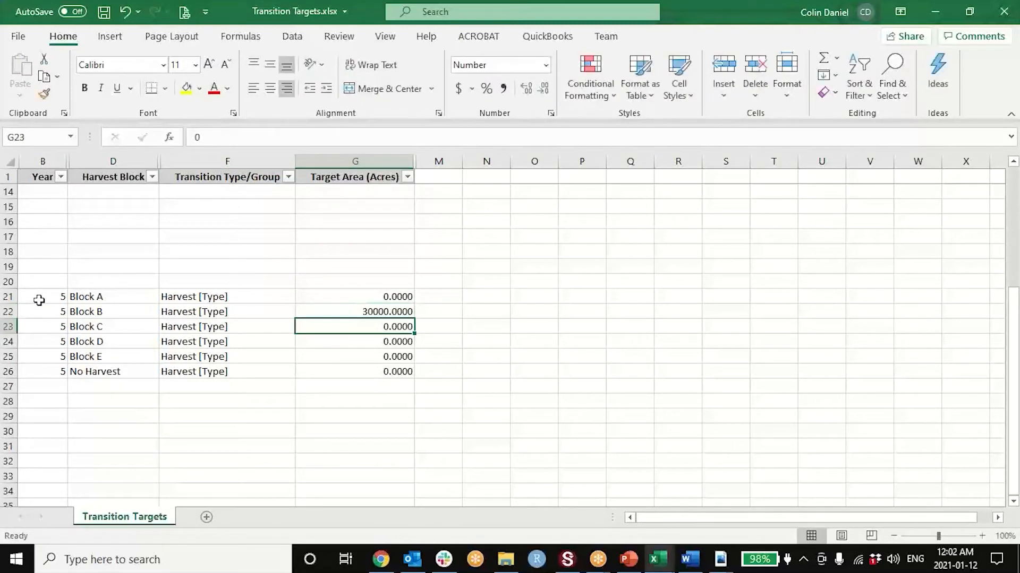
key(Up)
text(30)
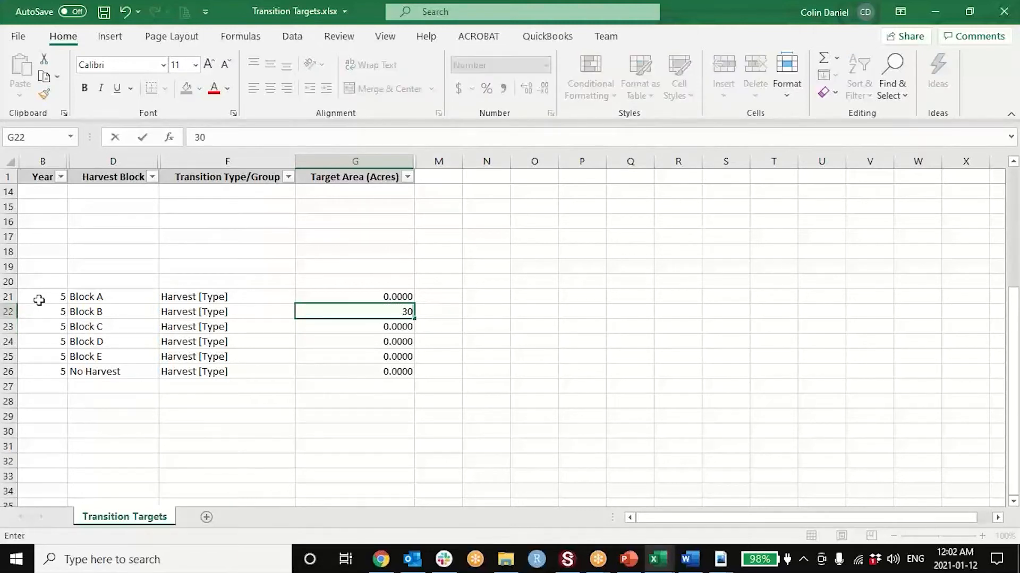
key(Return)
key(Up)
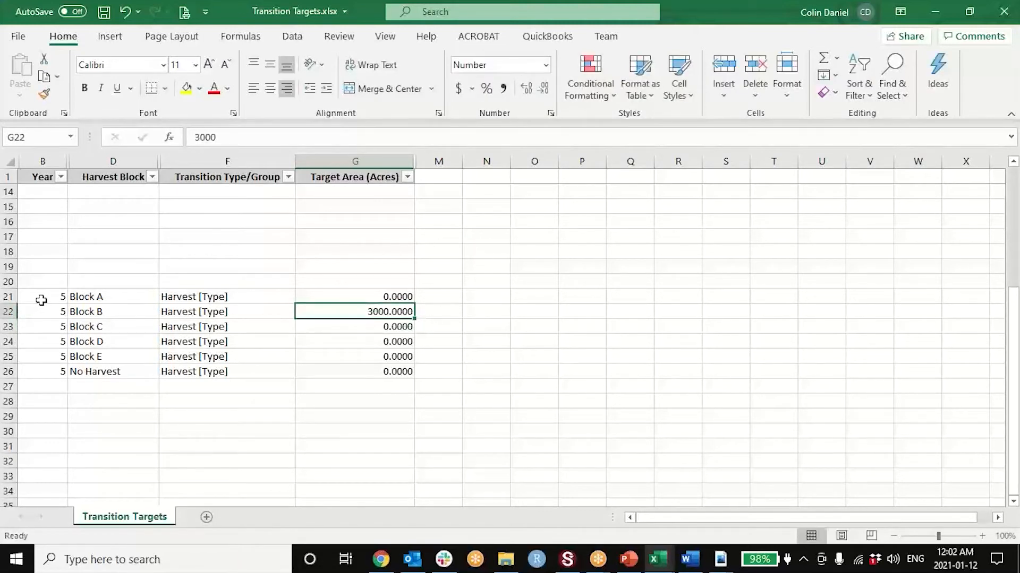
- Delete the year 1 rows for Blocks B to E and No Harvest, rows 3 to 7
scroll(90, 266, up, 4)
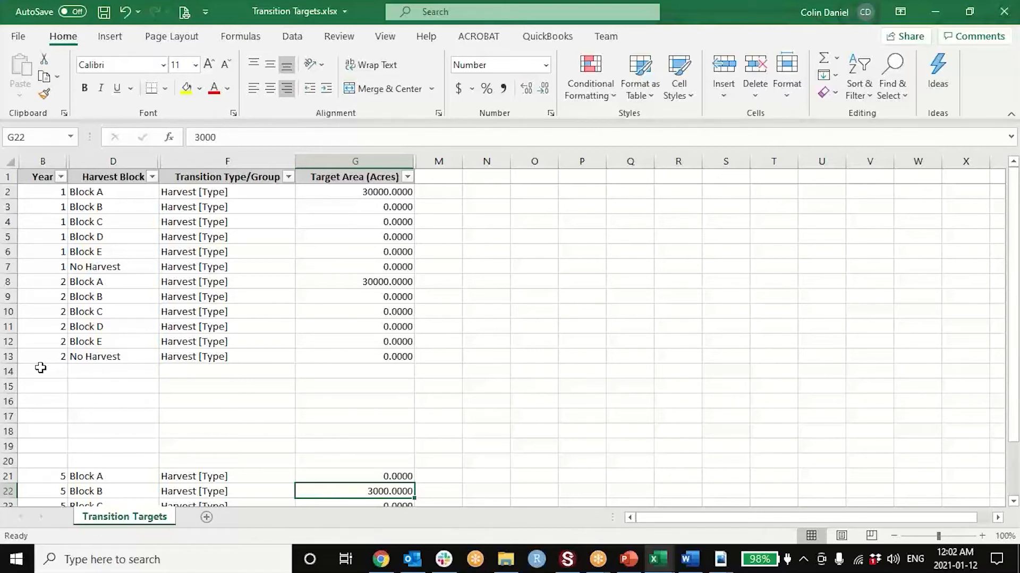
drag(6, 207, 3, 265)
right_click(3, 267)
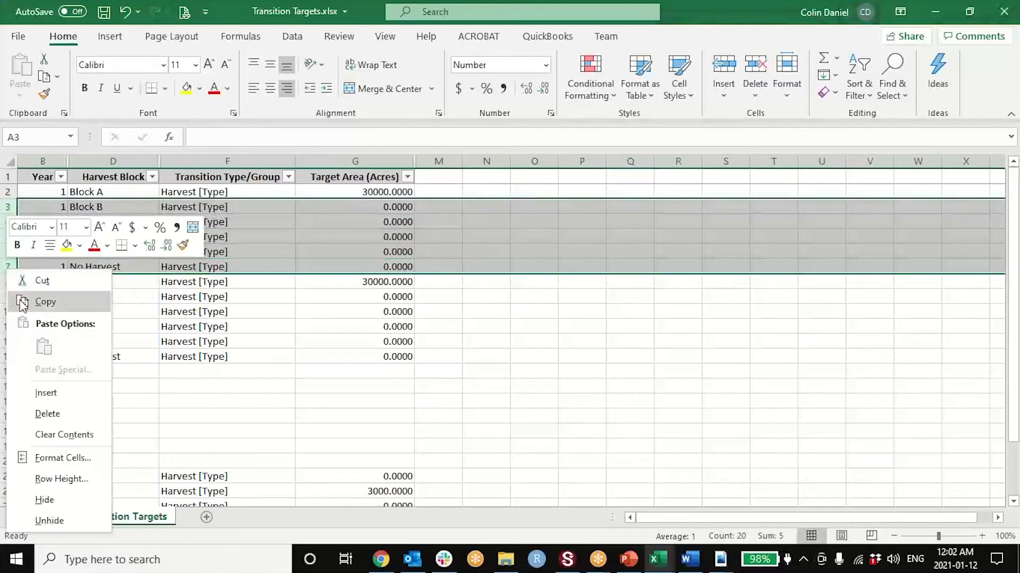
click(45, 414)
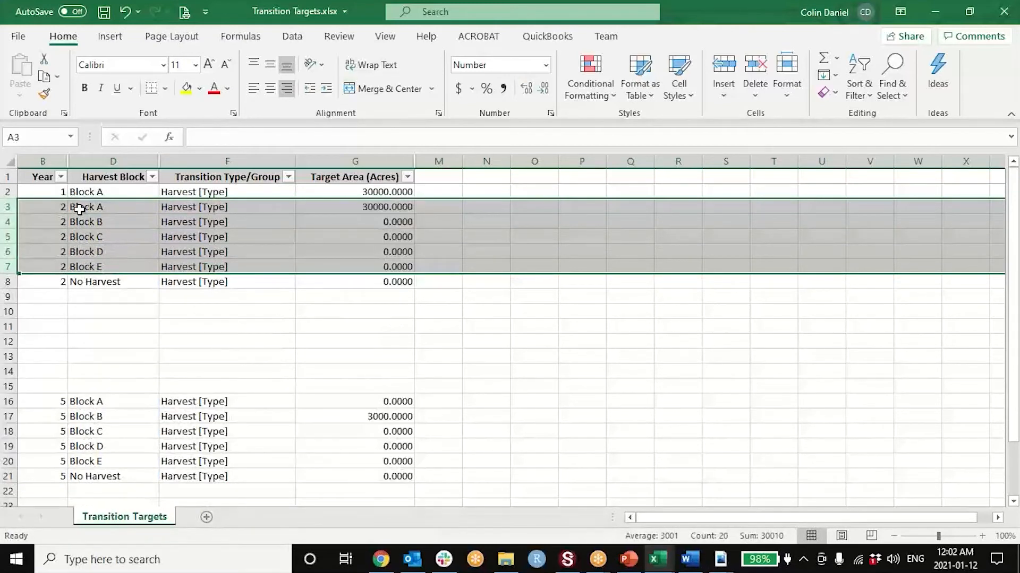
- Delete the year 2 rows for Blocks B to E and No Harvest, rows 4 to 8
click(79, 208)
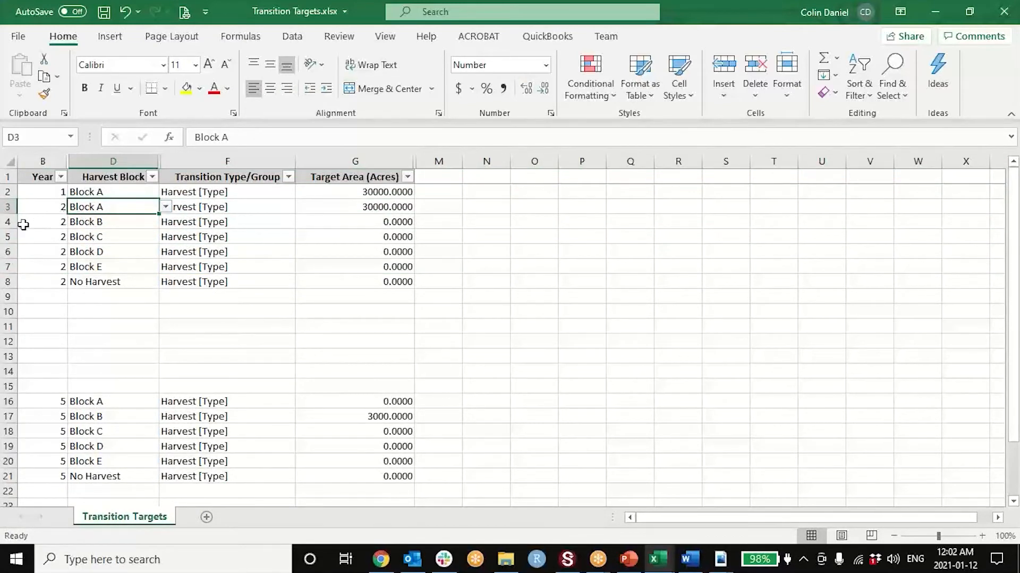
drag(2, 226, 4, 282)
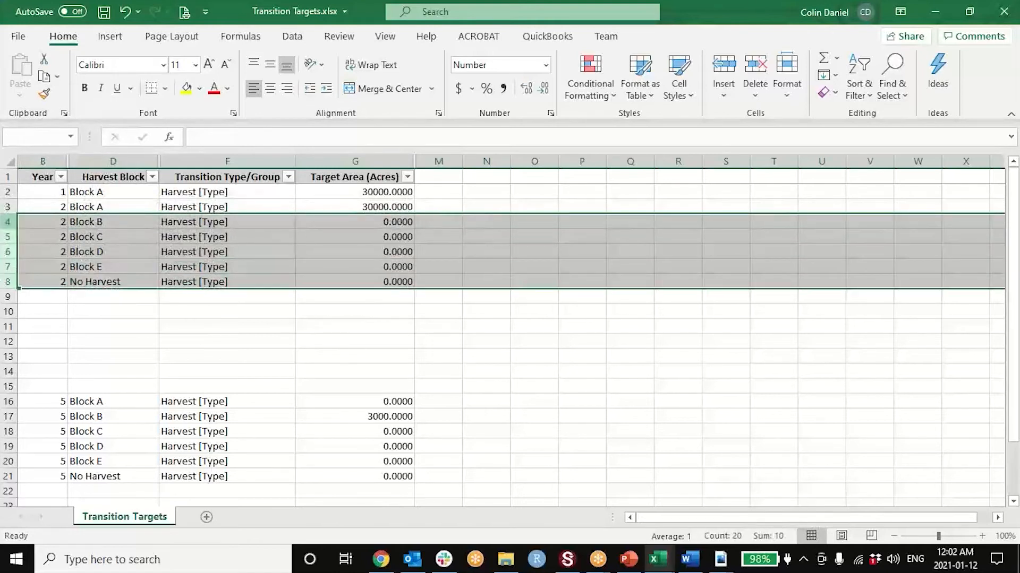
right_click(5, 282)
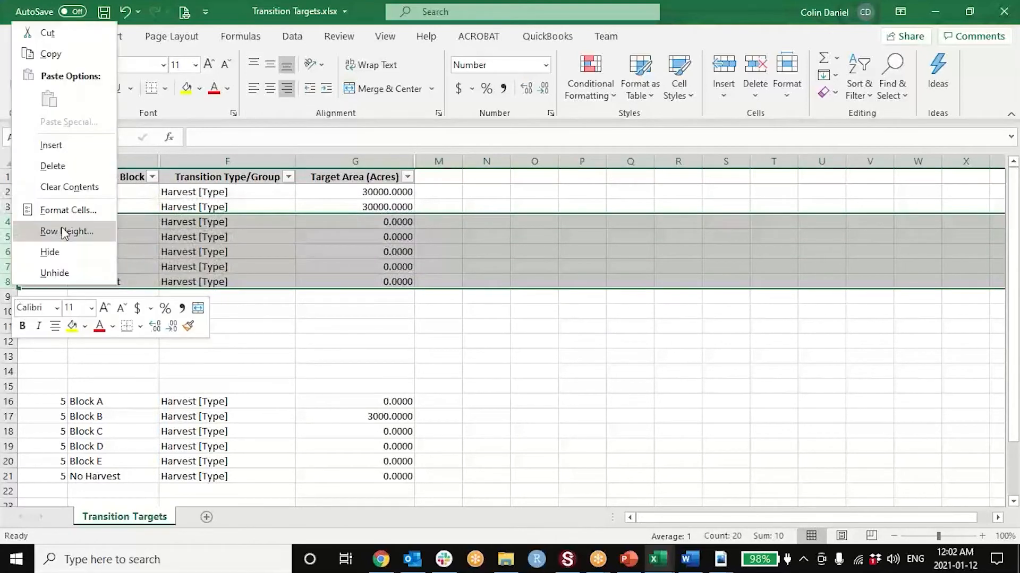
click(64, 168)
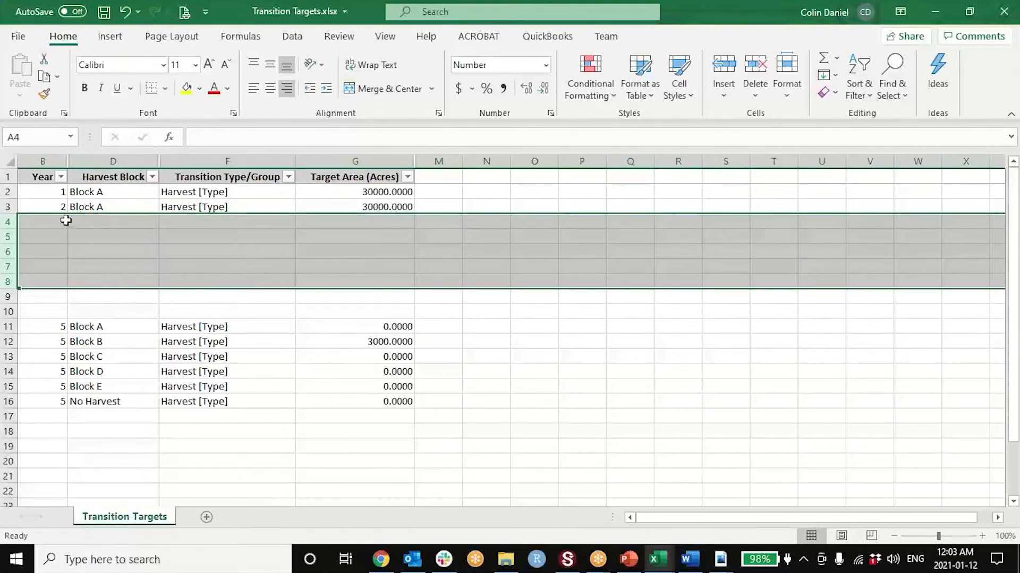
- Enter years 3 and 4 in the Year column below year 2, in rows 4 and 5
click(63, 221)
text(3)
key(Return)
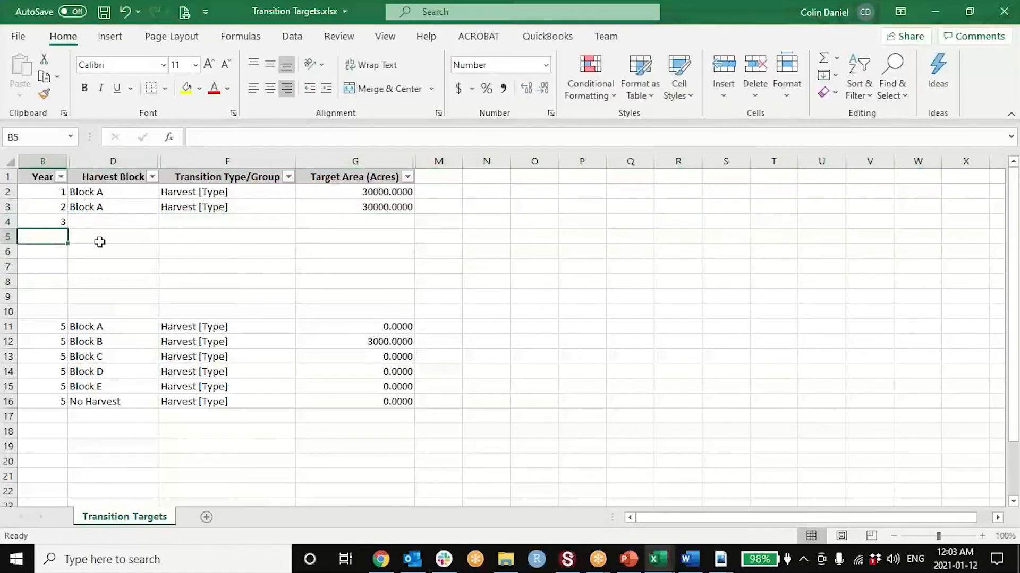
text(4)
key(Return)
- Copy the year 2 harvest block, transition type and target area into the year 3 and year 4 rows
key(Up)
key(Up)
key(Right)
key(Up)
key(shift+Right)
key(shift+Right)
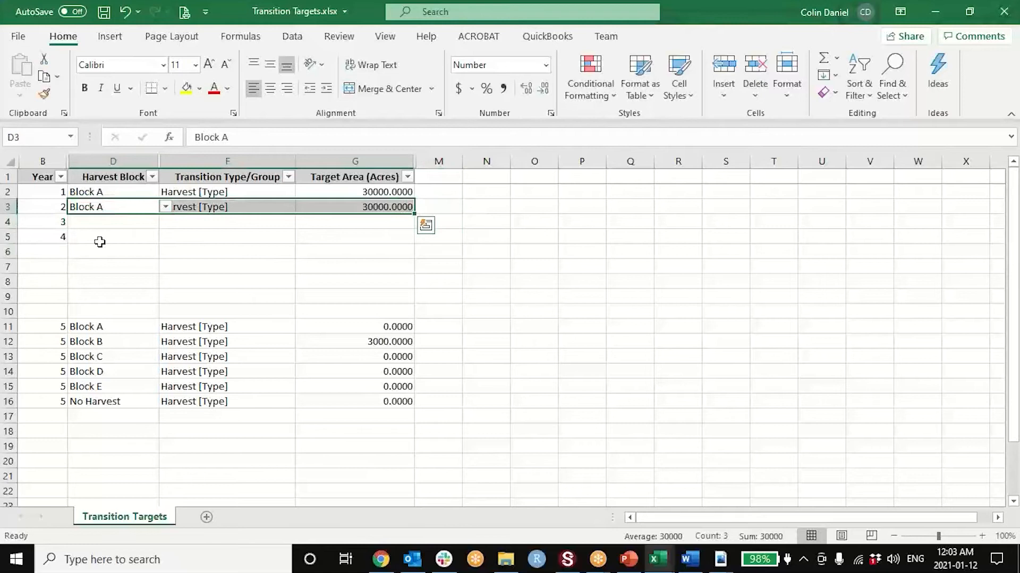
key(ctrl+c)
key(Down)
key(ctrl+v)
key(Down)
key(ctrl+v)
- Start a new entry in row 6 with Year 5 and harvest block Block B
key(Down)
key(Left)
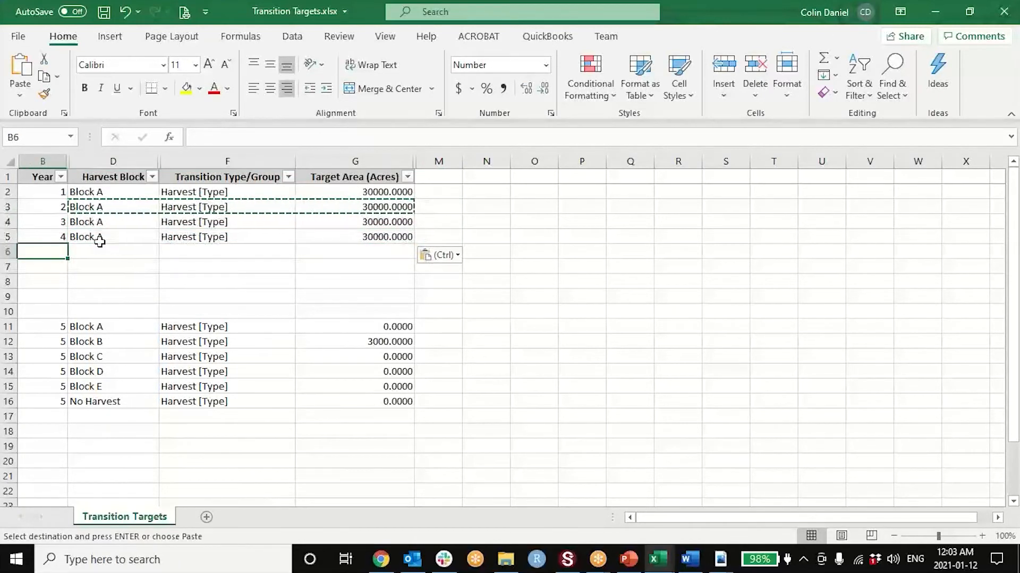
text(5)
key(Return)
key(Up)
key(Right)
key(Down)
key(Down)
key(Up)
key(Up)
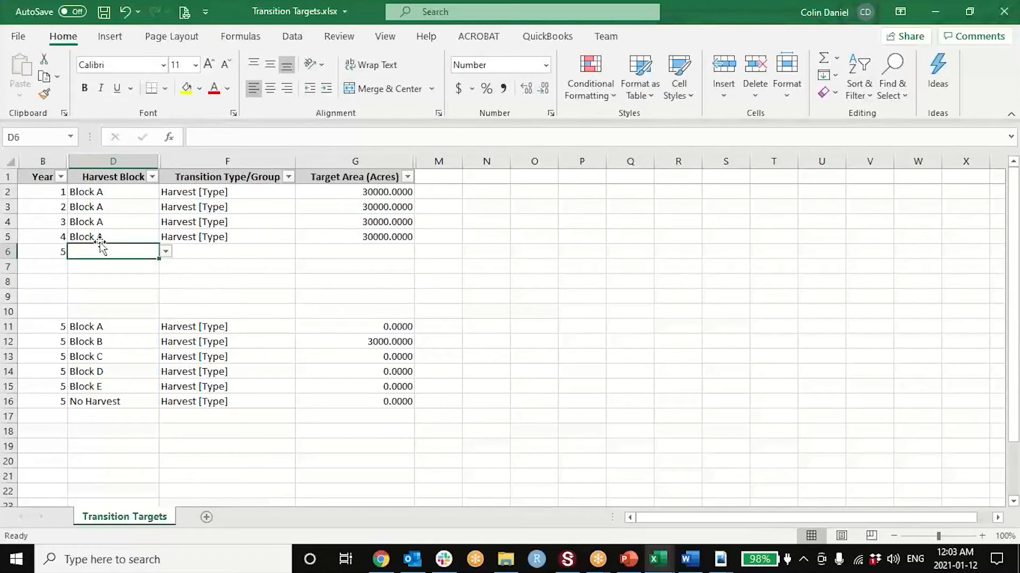
text(Bo)
text(loc)
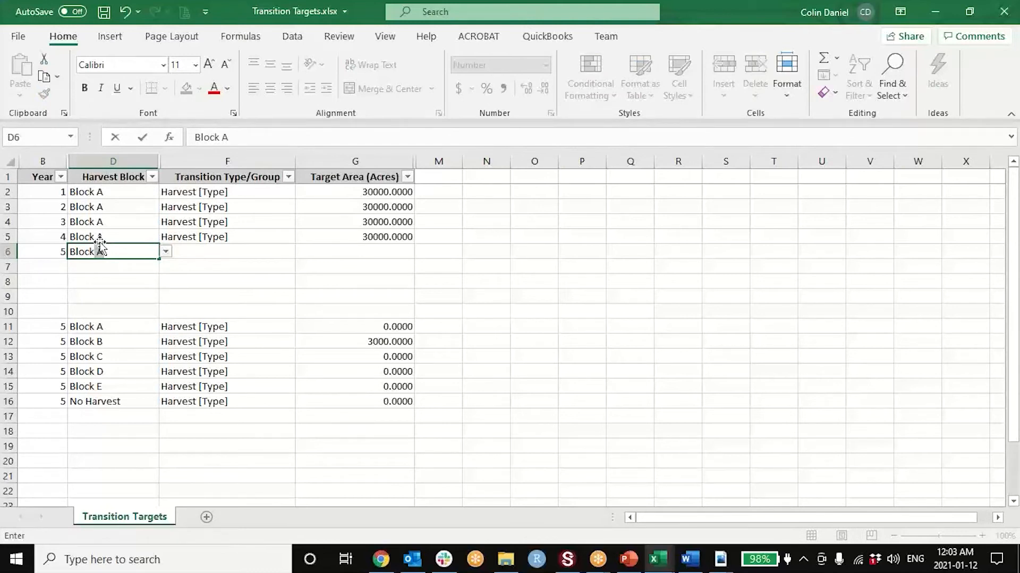
text(k B)
key(Tab)
- Copy the Harvest [Type] transition type from row 5 into row 6 and set its target area to 3000 acres
key(Up)
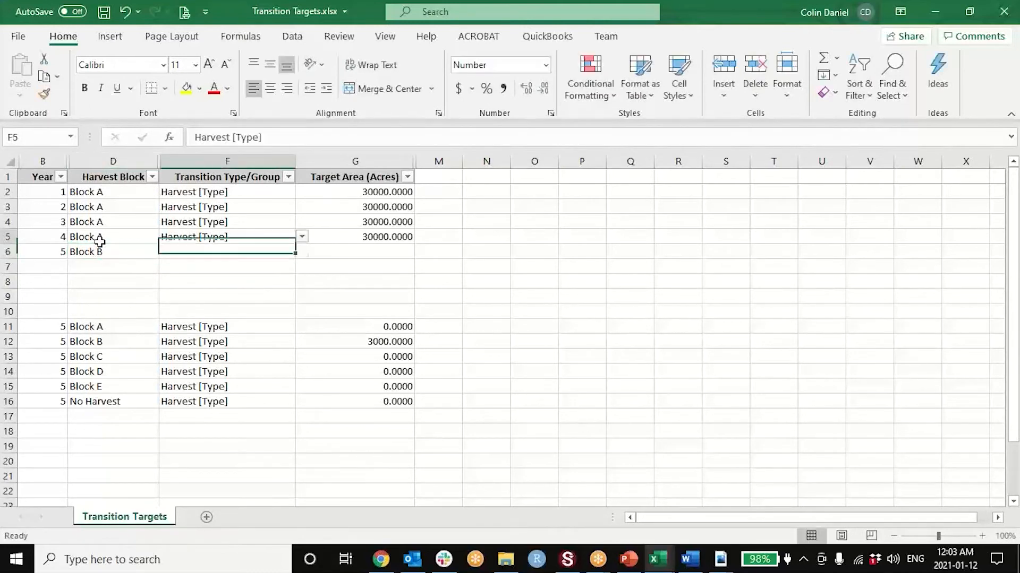
key(ctrl+c)
key(Down)
key(ctrl+v)
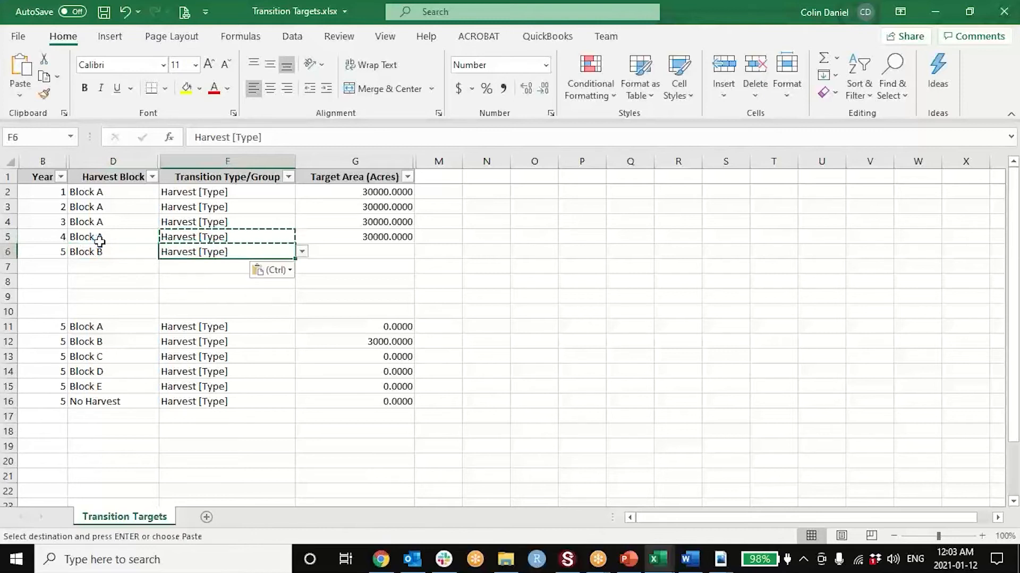
key(Tab)
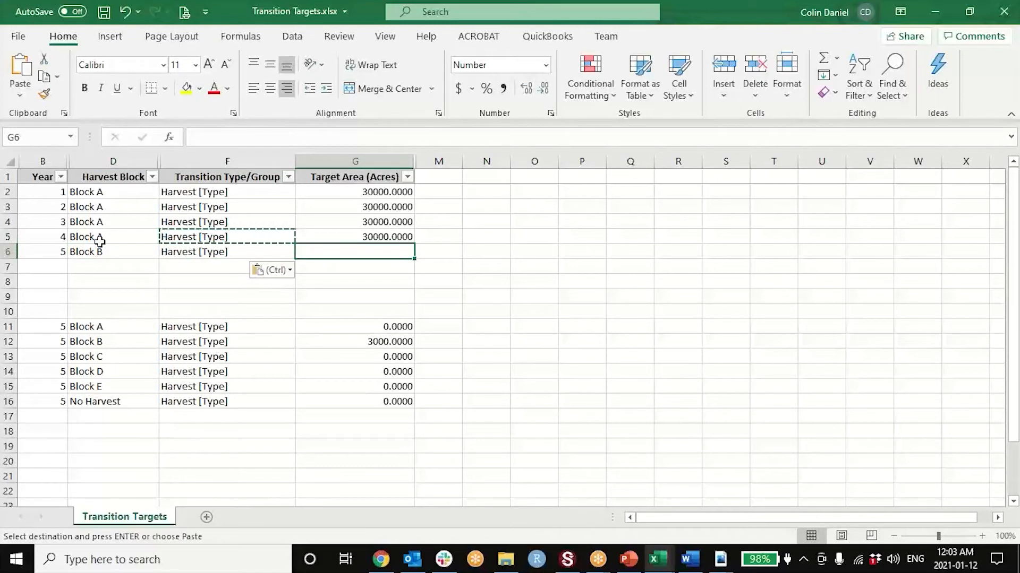
text(3000)
key(Return)
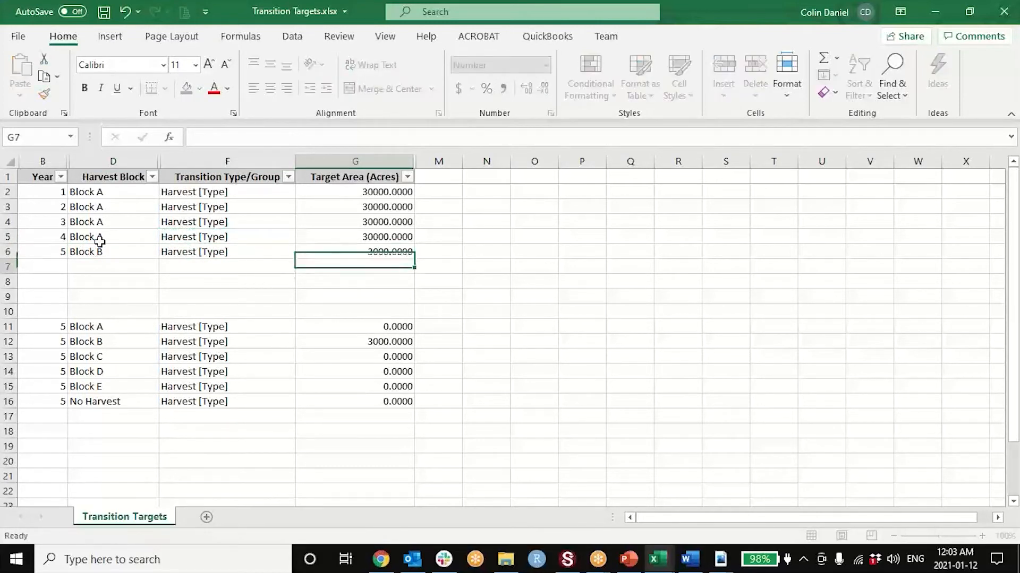
- Copy the 3000-acre target area from row 6 onto the Block A rows for years 1 to 4
key(Up)
key(ctrl+c)
key(Up)
key(shift+Up)
key(shift+Up)
key(shift+Up)
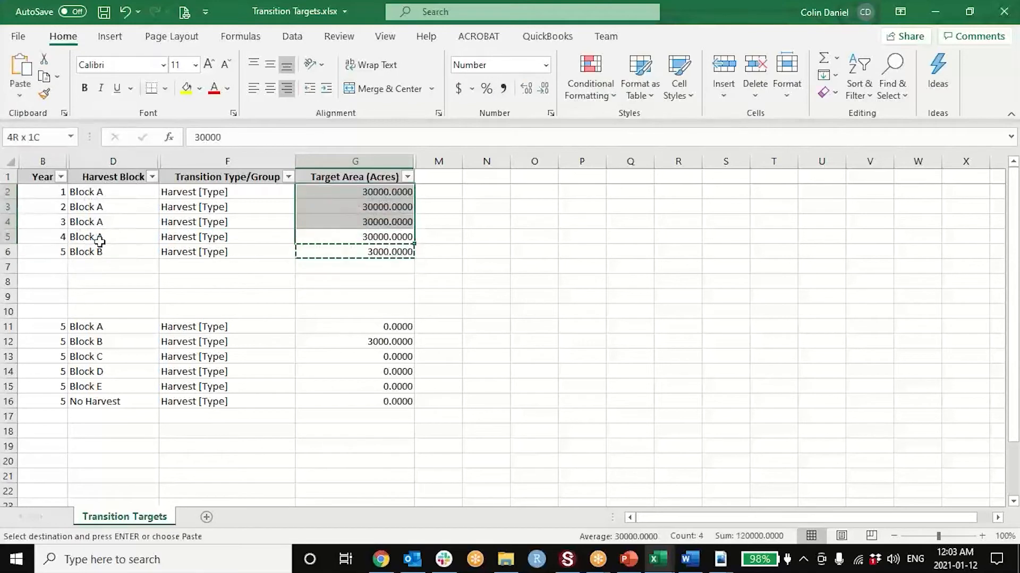
key(ctrl+v)
- Review the year, harvest block, transition type and target area entries in rows 2 to 6
key(Down)
key(Down)
key(Left)
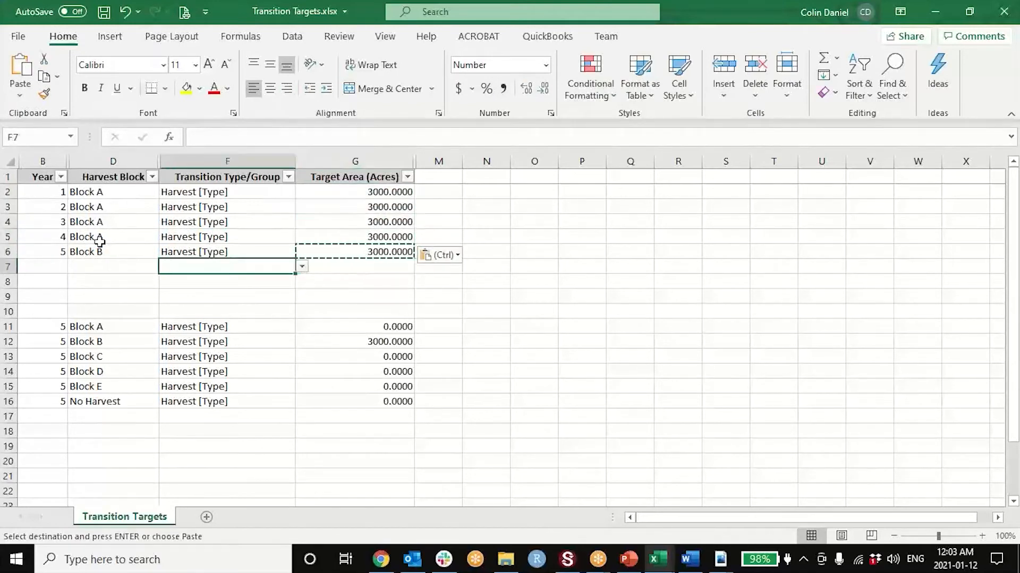
key(Left)
key(Left)
key(Up)
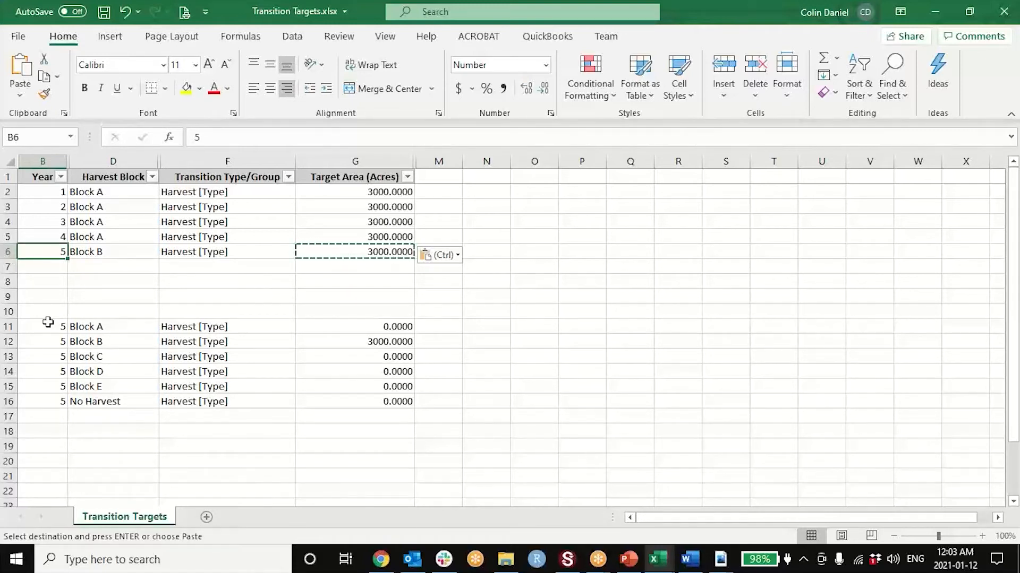
key(Up)
key(Up)
key(Up)
key(Up)
key(Right)
key(Right)
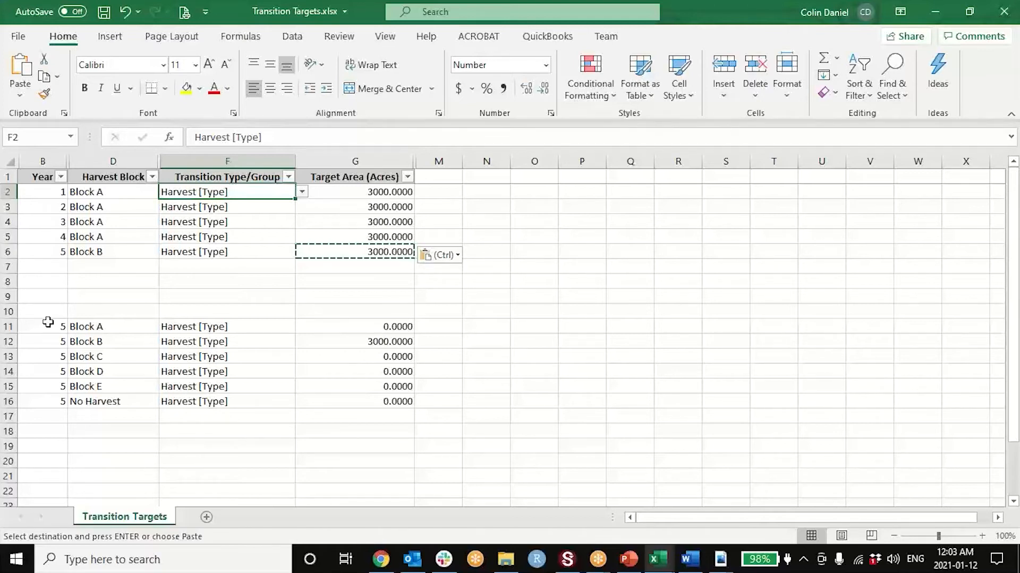
key(Right)
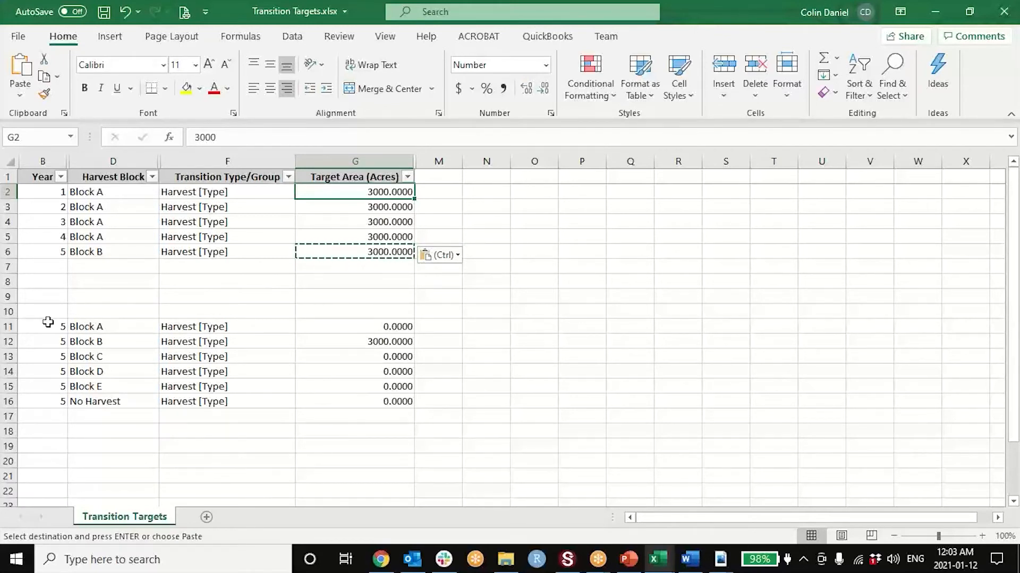
key(Down)
key(Down)
key(Down)
key(Down)
key(Left)
- Copy the Year 5 Block B entry from row 6 into rows 7 to 9
key(Left)
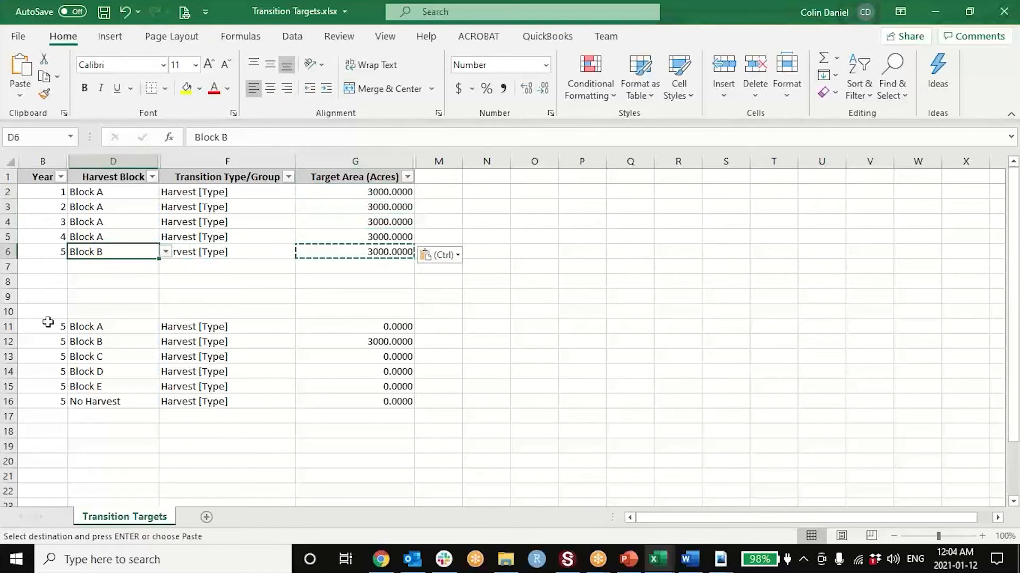
key(Left)
key(shift+Right)
key(shift+Right)
key(shift+Right)
key(ctrl+c)
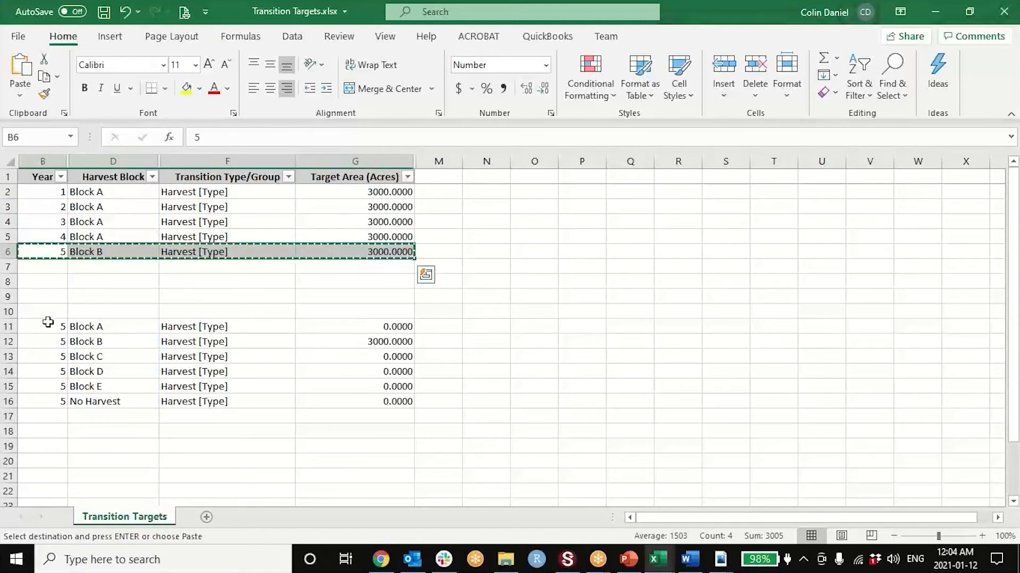
key(Down)
key(shift+Down)
key(shift+Down)
key(ctrl+v)
key(Up)
key(Right)
key(Right)
key(Down)
key(Down)
key(Left)
key(Left)
- Clear the leftover Year 5 entries for all harvest blocks in rows 10 to 16
key(Down)
key(Down)
key(shift+Right)
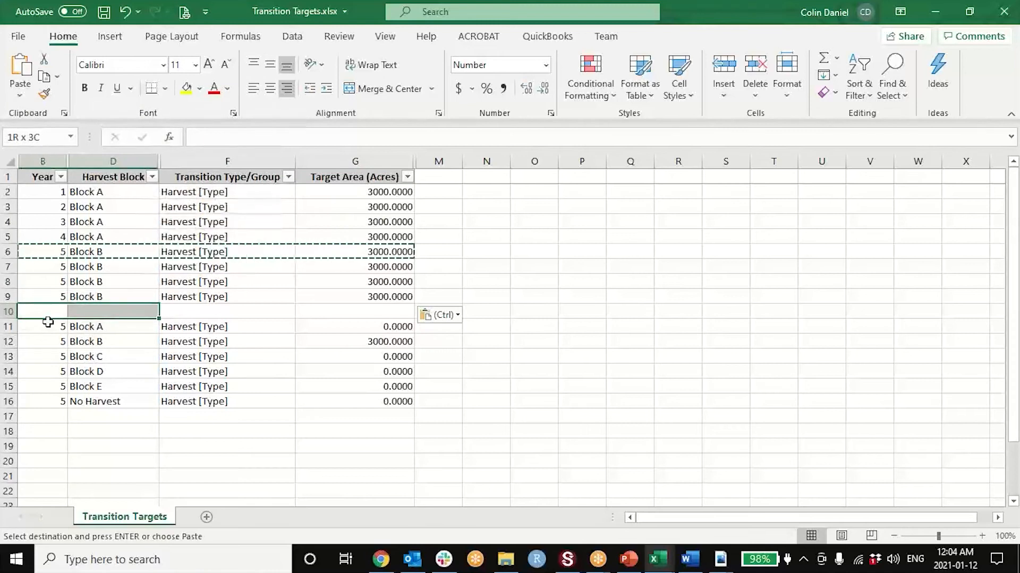
key(shift+Right)
key(shift+Right)
key(shift+Down)
key(ctrl+shift+Down)
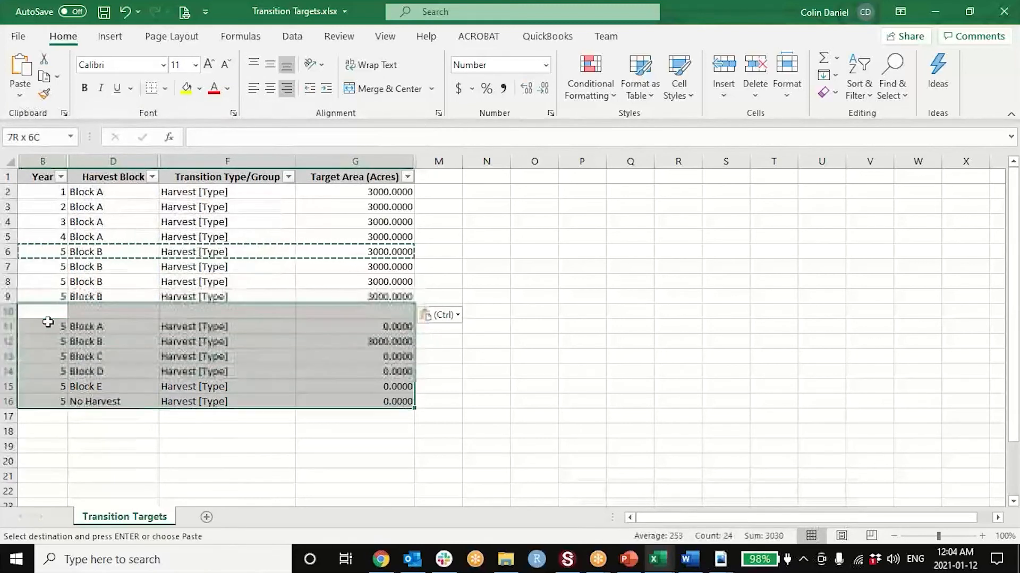
key(Delete)
- Review the Block A and Block B entries upward from row 9, checking the harvest block and target area in row 2
key(Up)
key(Up)
key(Up)
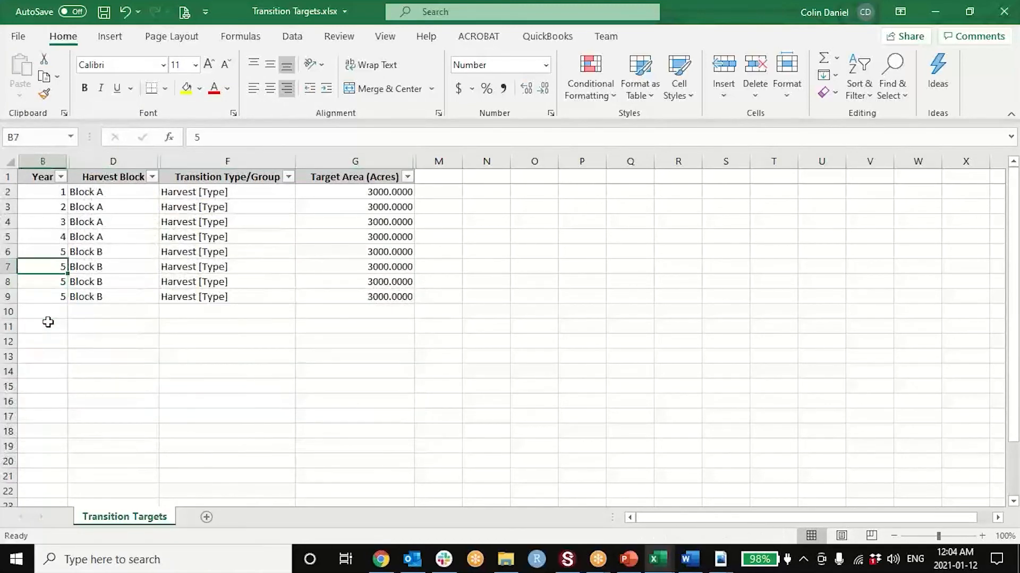
key(Up)
key(Up)
key(Up)
key(Up)
key(Up)
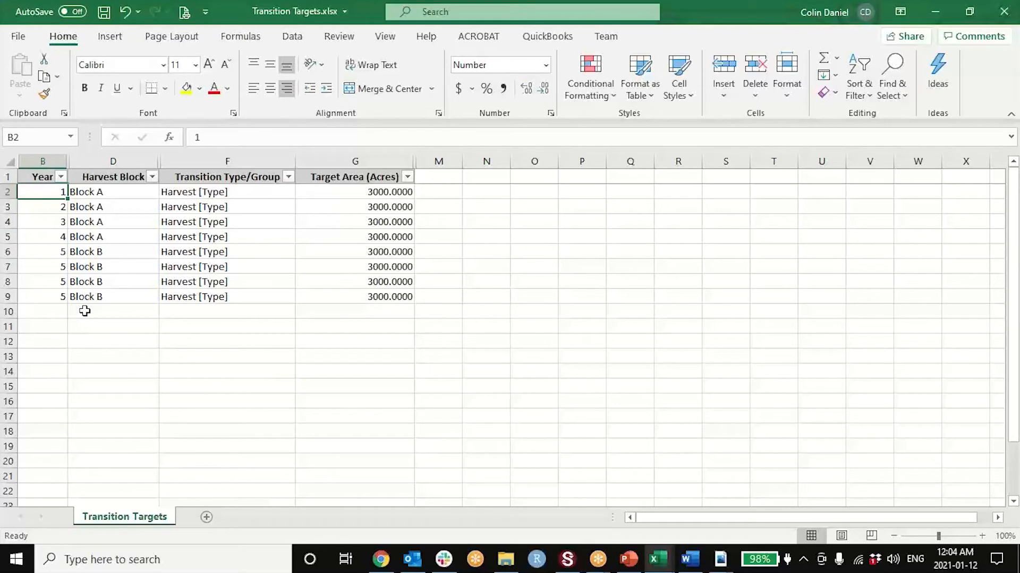
key(Right)
key(Right)
key(Right)
key(Left)
key(Left)
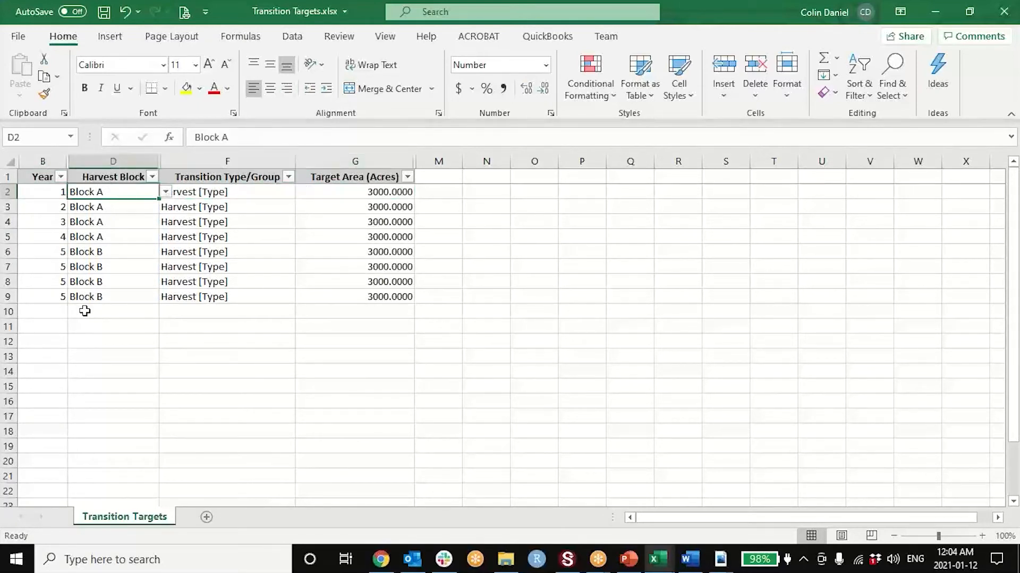
key(Left)
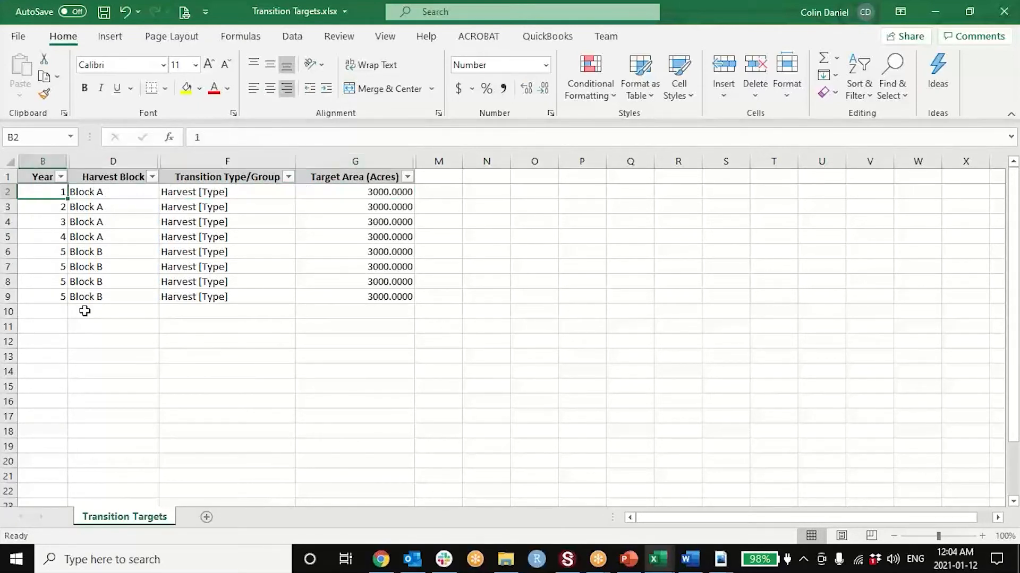
- Clear the Year values from rows 2 to 9
click(4, 192)
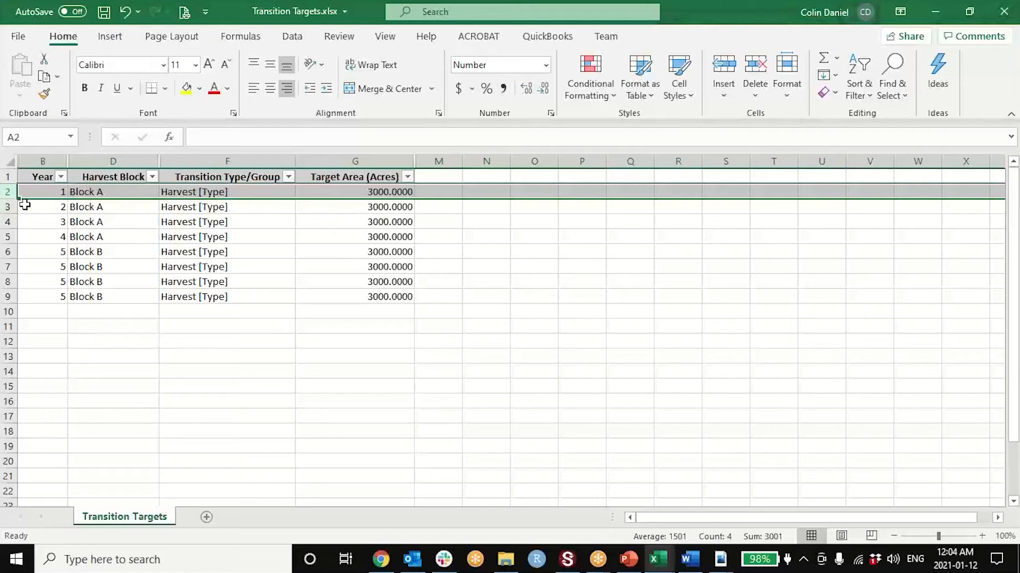
drag(48, 192, 47, 298)
key(Delete)
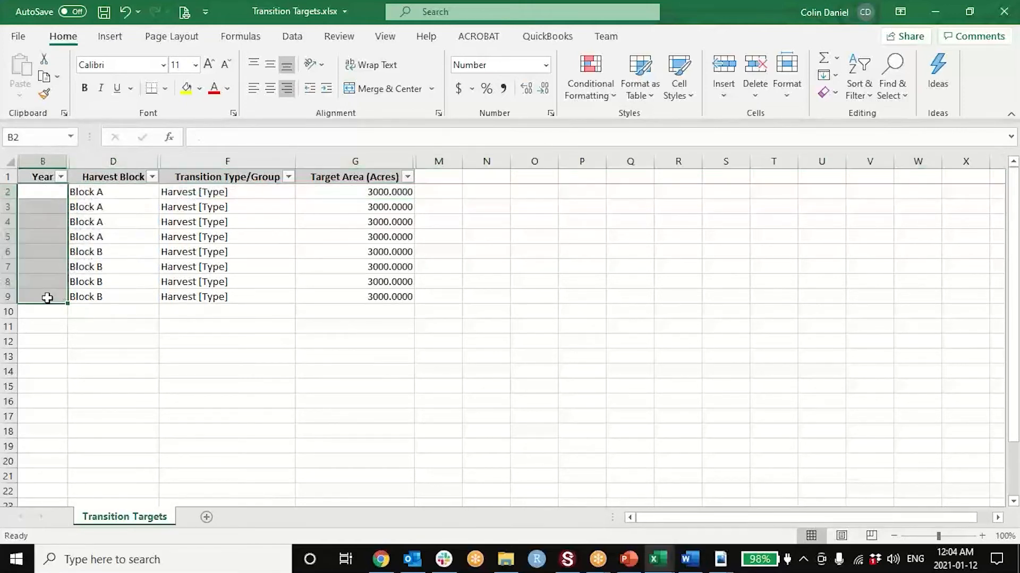
- Delete sheet rows 3 to 10, keeping only the Block A entry in row 2
drag(7, 208, 11, 298)
right_click(11, 298)
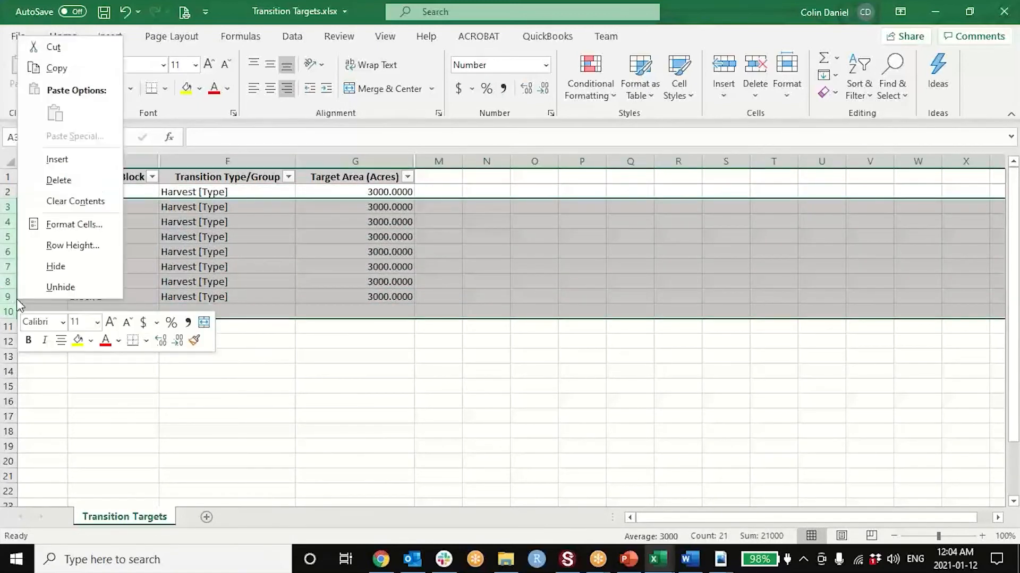
click(55, 186)
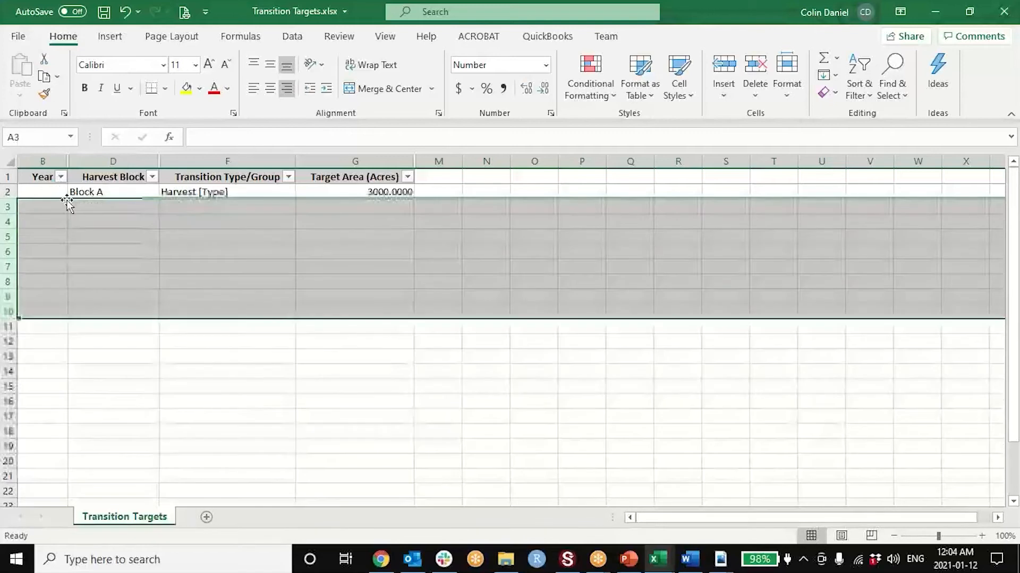
- Examine the harvest block, transition type and target area of the Block A entry in row 2
click(87, 206)
click(85, 193)
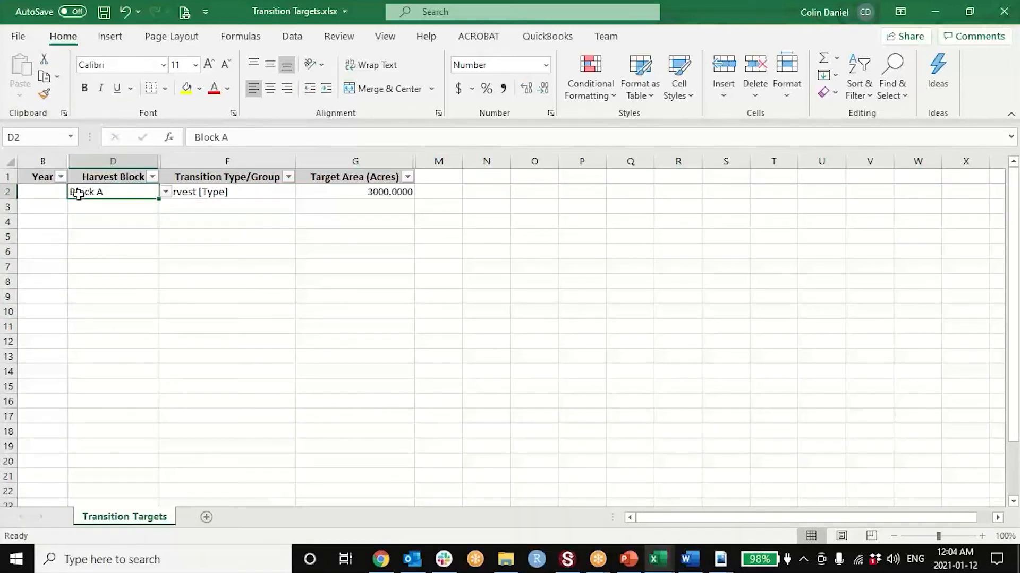
click(387, 193)
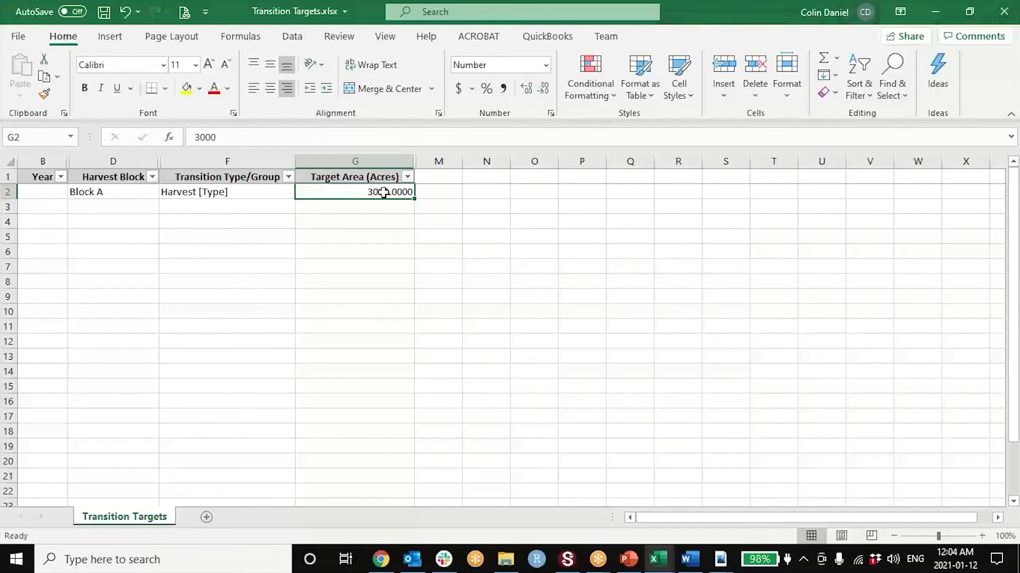
key(ctrl+Left)
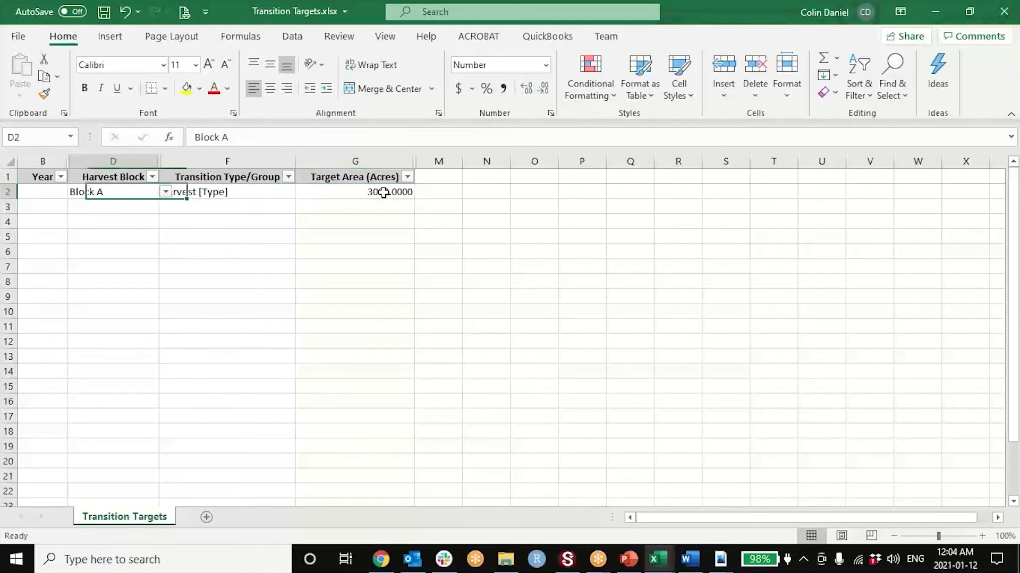
key(ctrl+shift+Right)
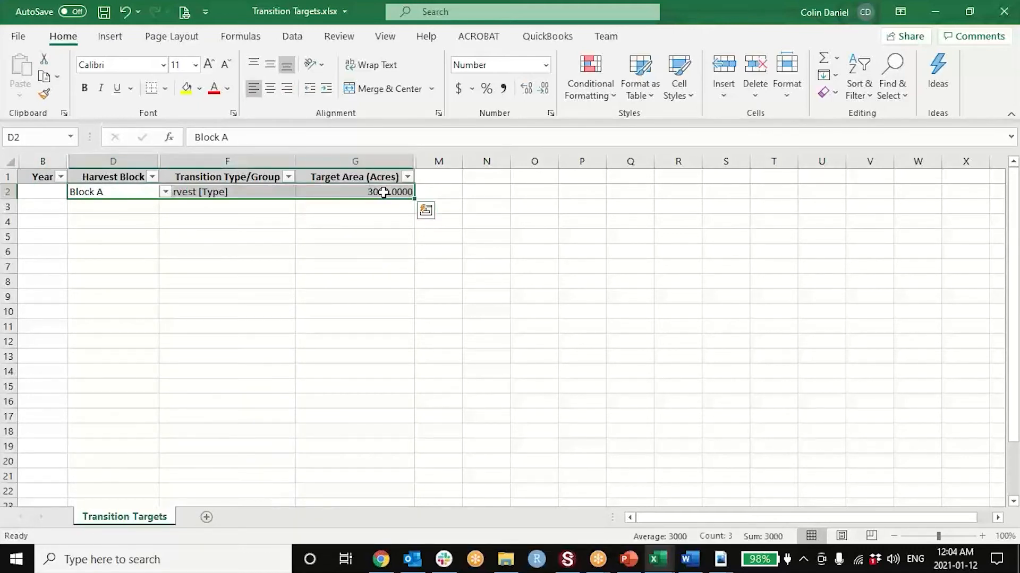
key(Left)
key(Down)
key(Right)
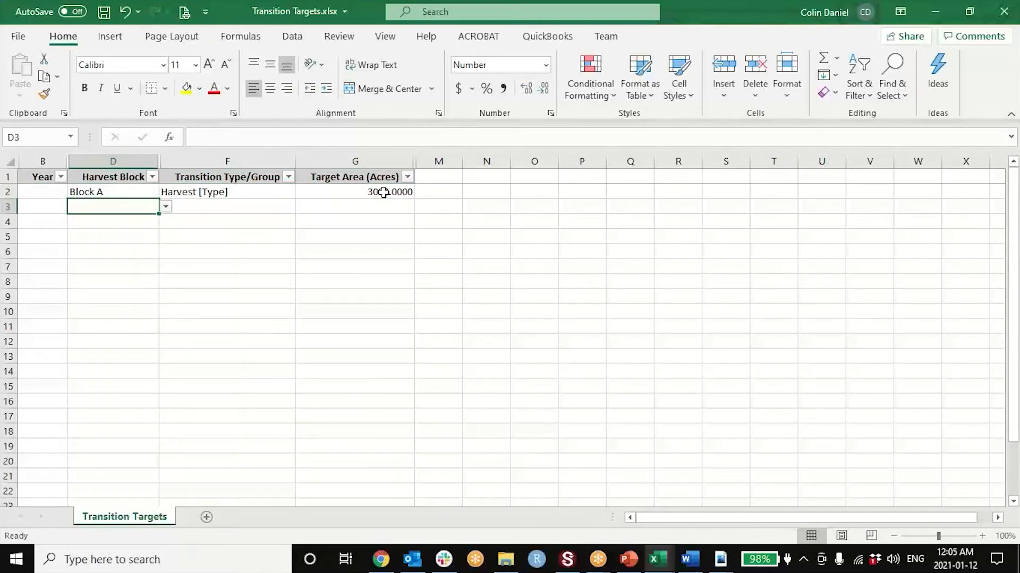
- Set the Year of the Block A entry in row 2 to 1
key(Left)
key(Up)
text(1)
key(Return)
key(Up)
key(shift+Right)
key(shift+Right)
key(shift+Right)
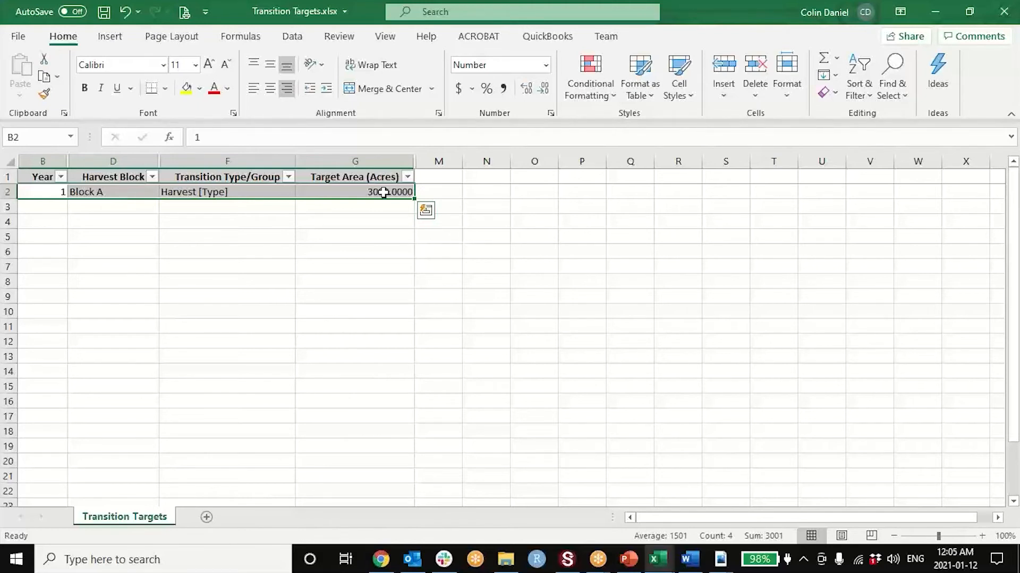
- Enter Year 5 in row 3 and copy the Block A harvest block into it from row 2
key(Down)
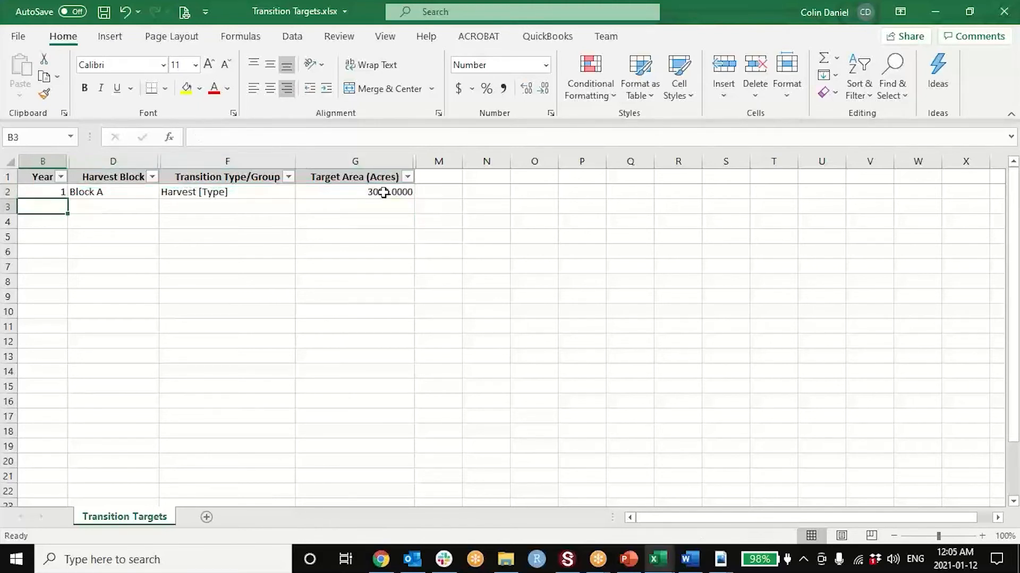
key(Up)
key(Down)
key(Down)
key(Up)
text(5)
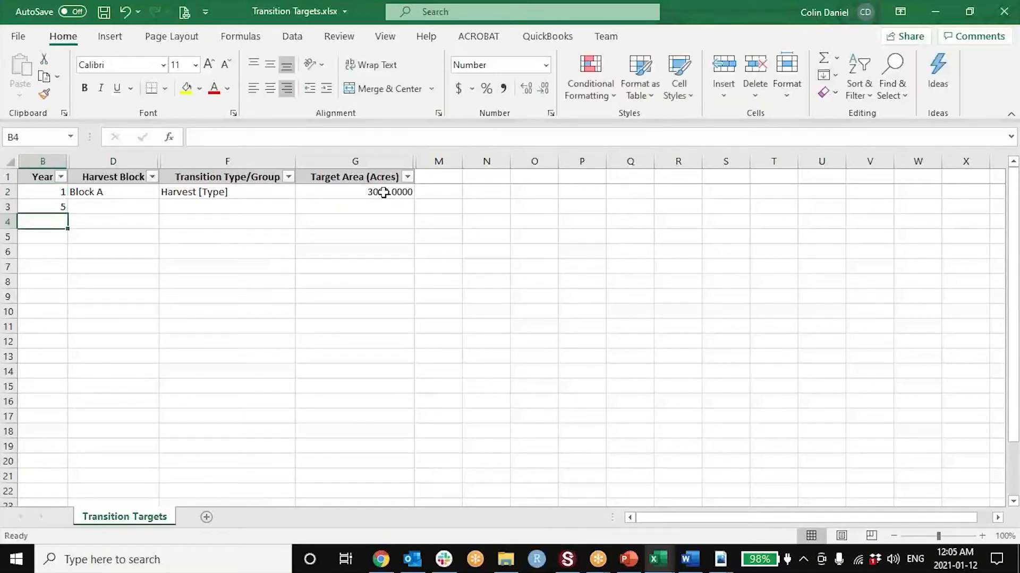
key(Tab)
key(Up)
key(ctrl+c)
key(Down)
key(ctrl+v)
- Copy the Harvest [Type] transition type from row 2 into row 3 and set its target area to 0 acres
key(Tab)
key(Up)
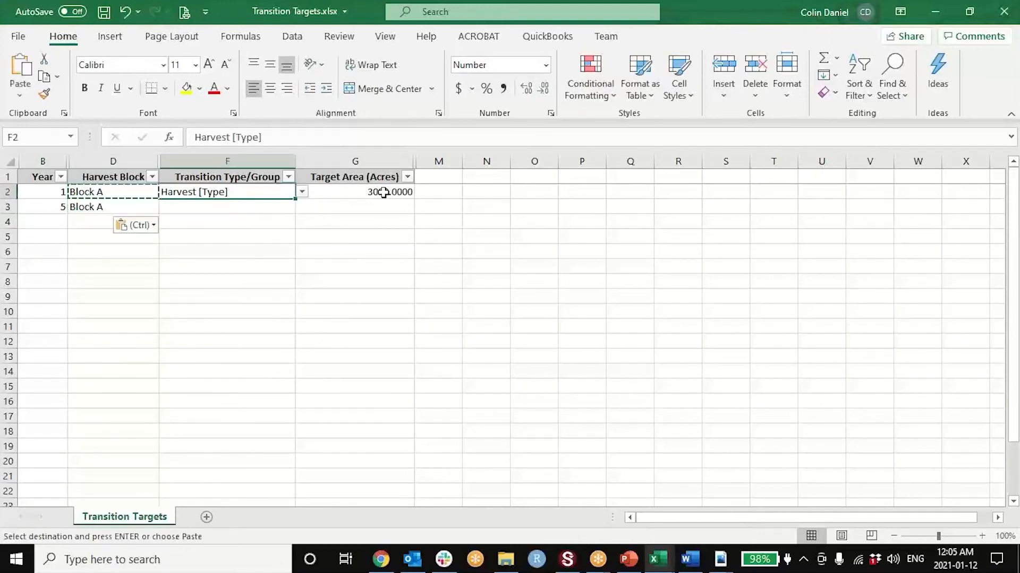
key(ctrl+c)
key(Down)
key(ctrl+v)
key(Tab)
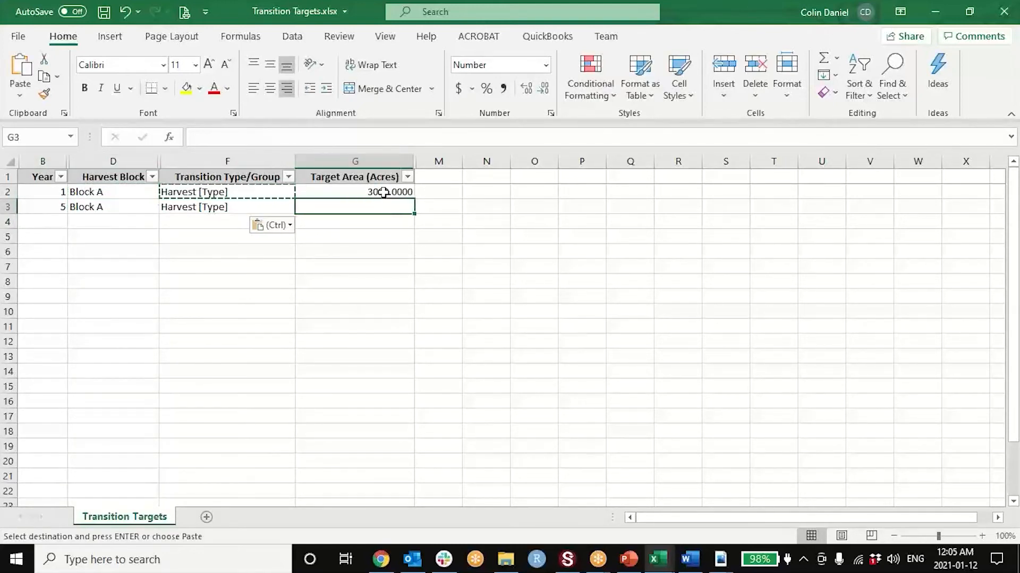
text(0)
key(Return)
- Review the Block A entries for years 1 and 5 in rows 2 and 3
key(Left)
key(Left)
key(Up)
key(Up)
key(shift+Right)
key(shift+Right)
key(shift+Right)
key(shift+Down)
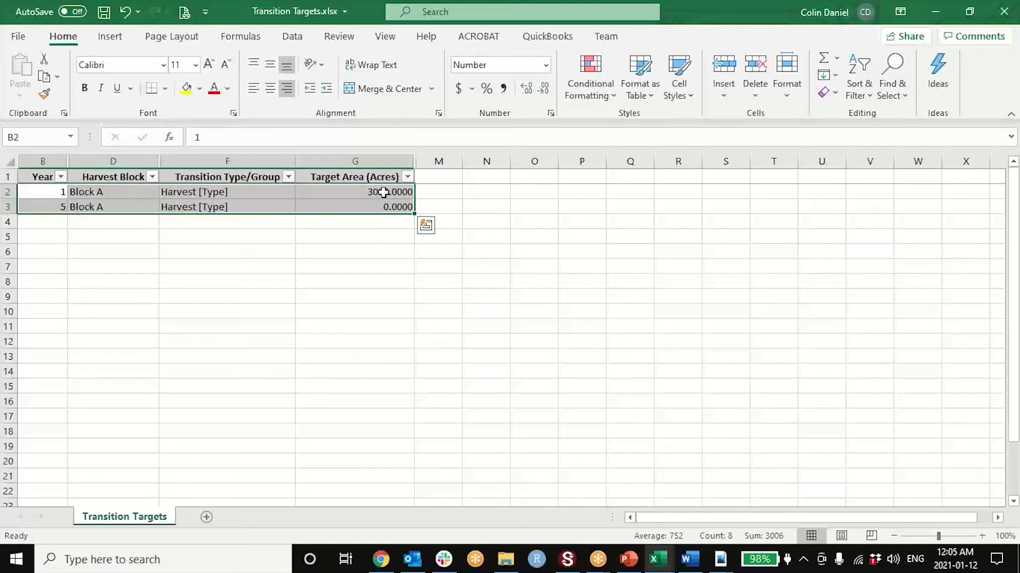
- Enter Year 5 in row 4, leaving its harvest block empty
click(54, 224)
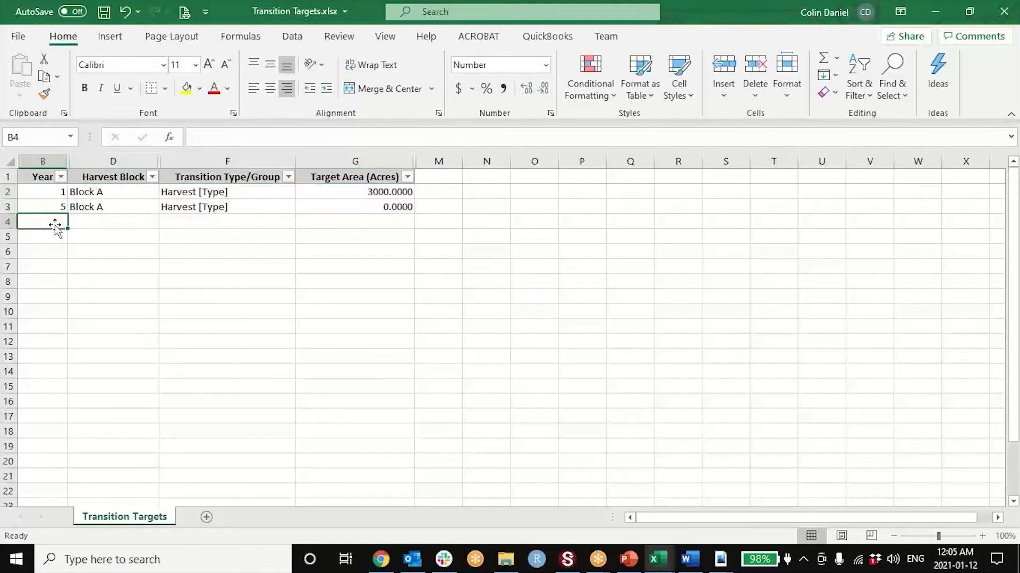
text(5)
key(Tab)
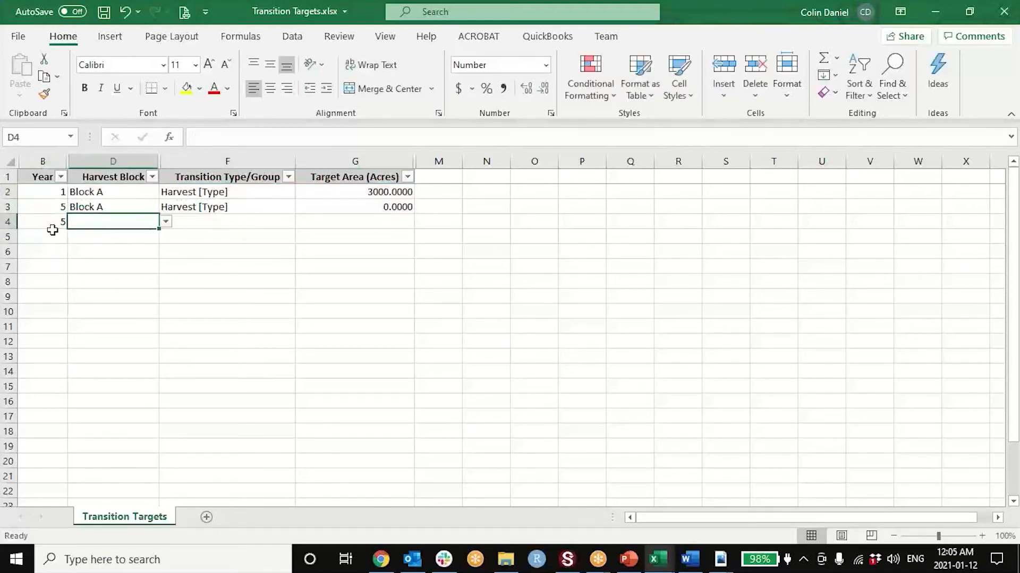
text(Block)
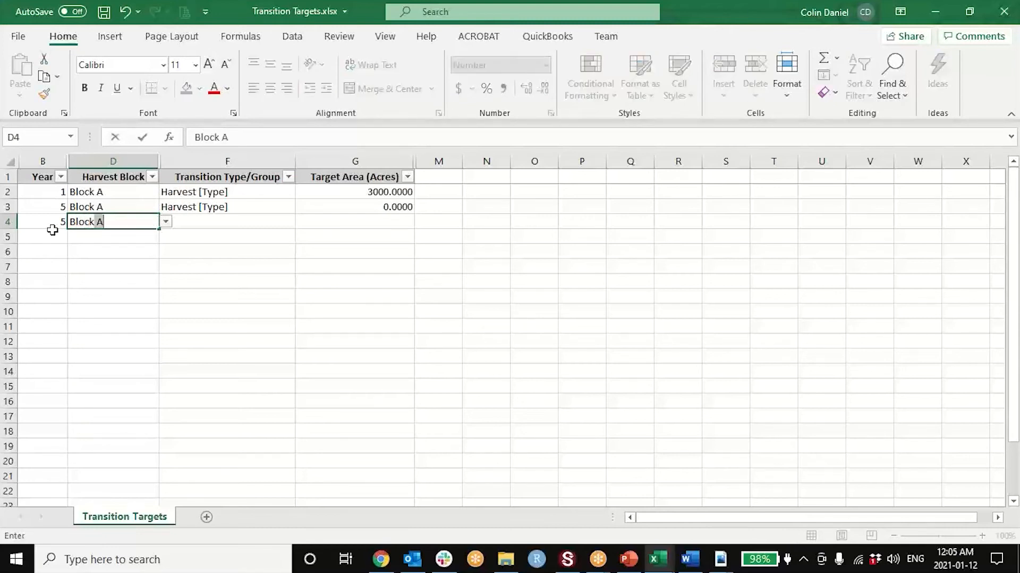
key(Escape)
- Clear the Year 5 Block A entry from row 3
key(Left)
key(Up)
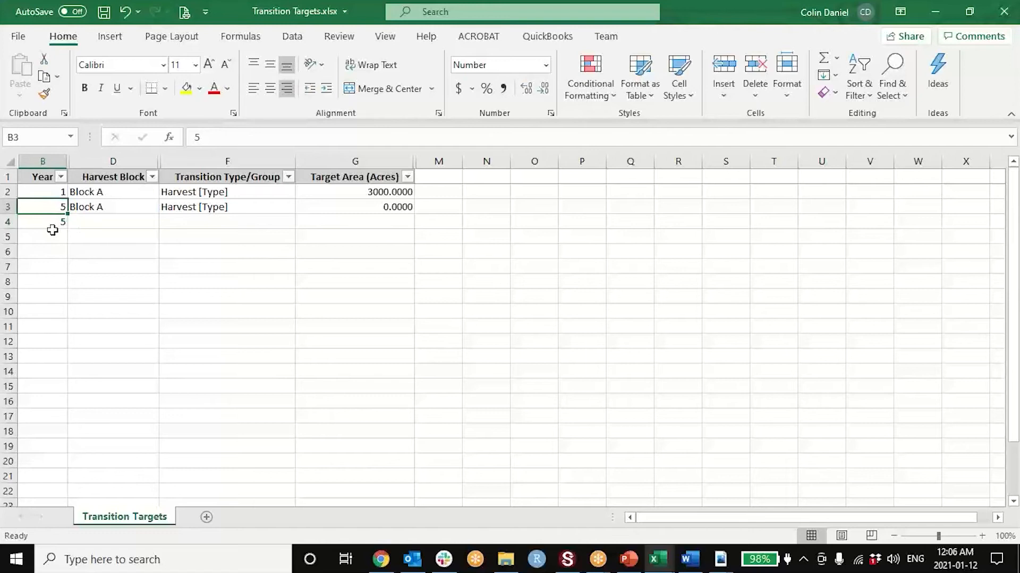
key(shift+Right)
key(shift+Right)
key(shift+Right)
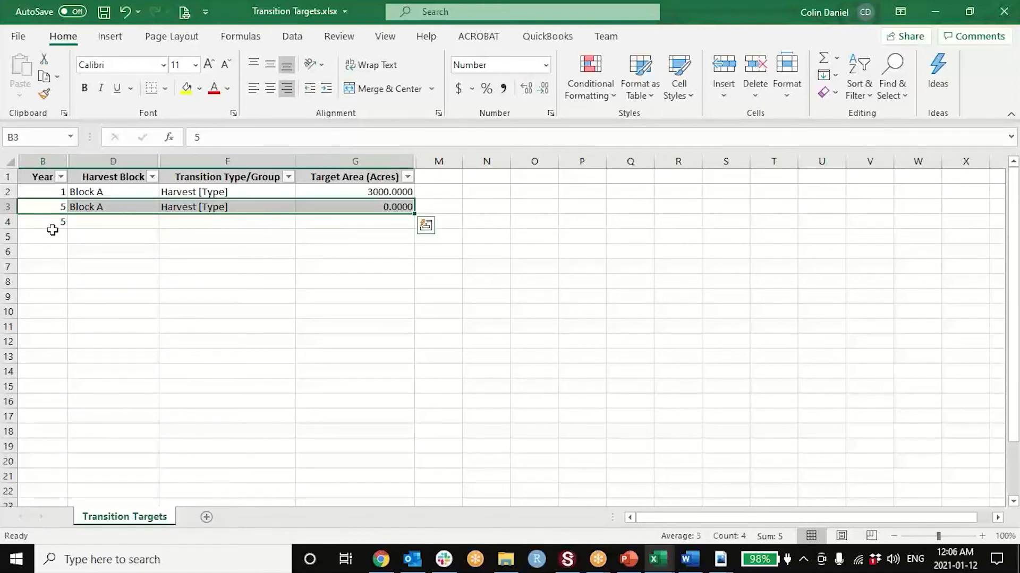
key(Delete)
key(Left)
- Set the harvest block in row 3 to Block B
key(Right)
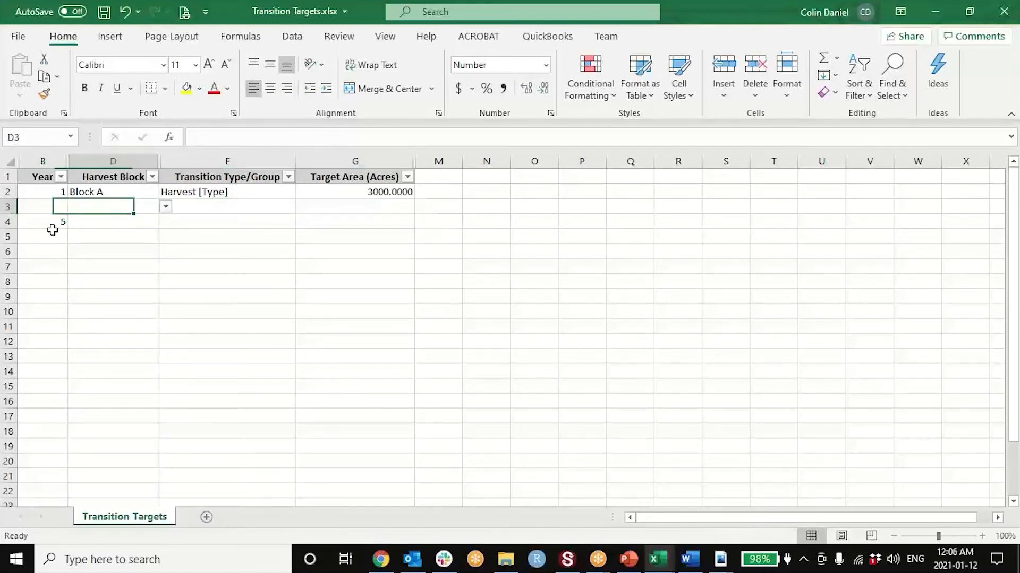
text(Block A)
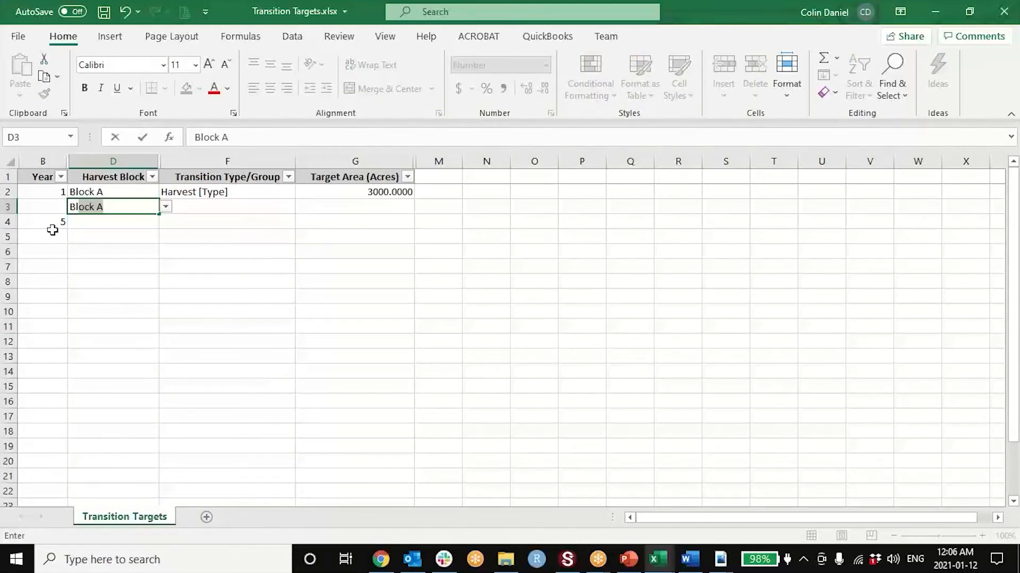
click(166, 206)
click(137, 229)
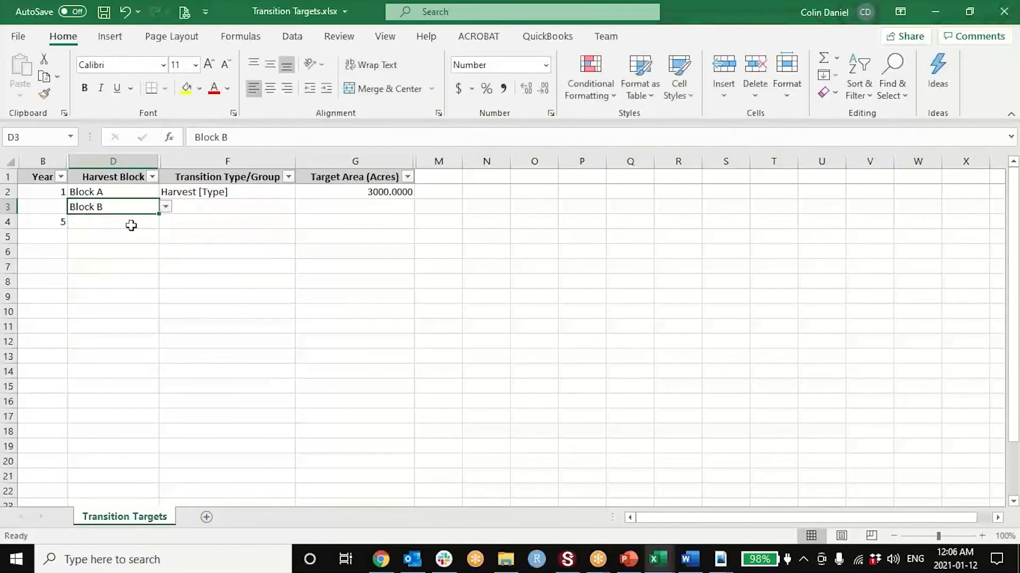
- Set the harvest block to Block C in row 4 and Block D in row 5
click(130, 222)
click(166, 222)
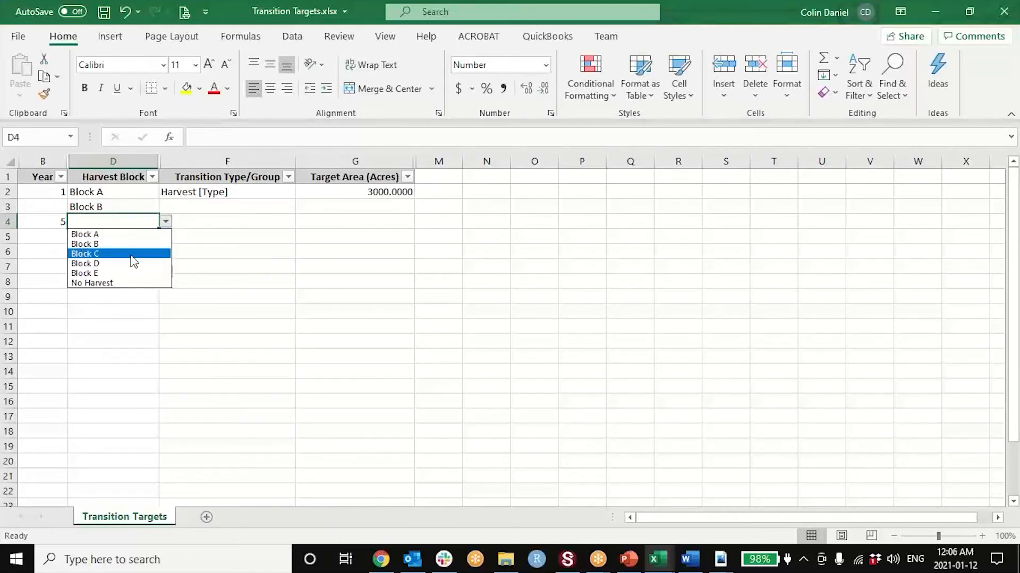
click(130, 254)
click(143, 237)
click(166, 236)
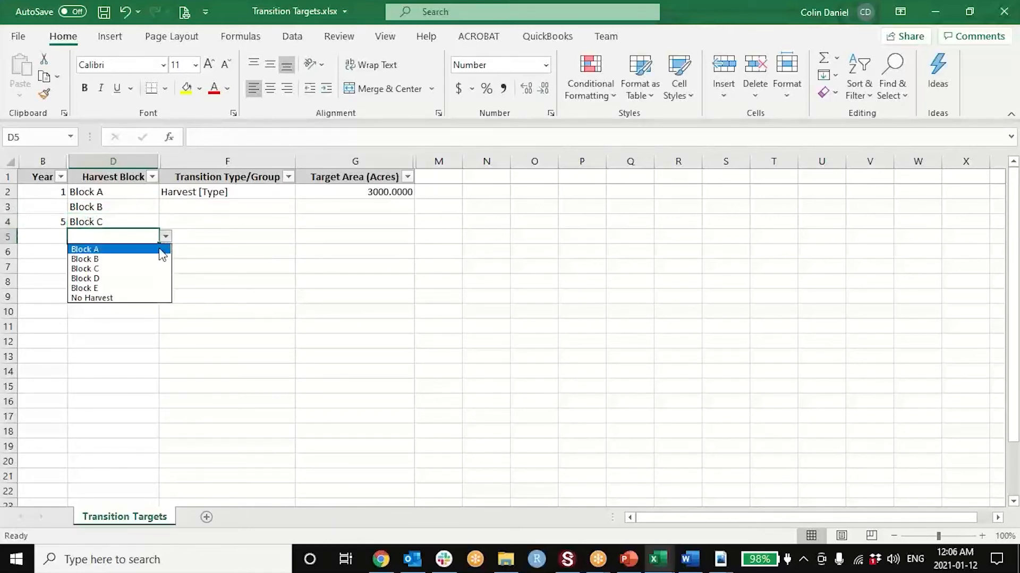
click(137, 280)
- Set the harvest block to Block D in row 5, Block E in row 6 and No Harvest in row 7
click(144, 252)
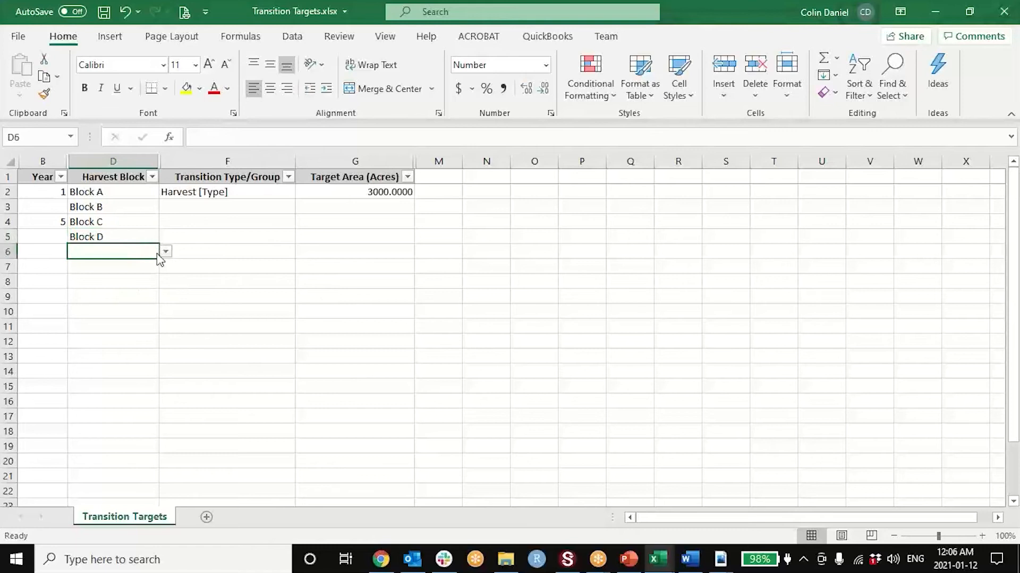
click(166, 251)
click(124, 300)
click(123, 268)
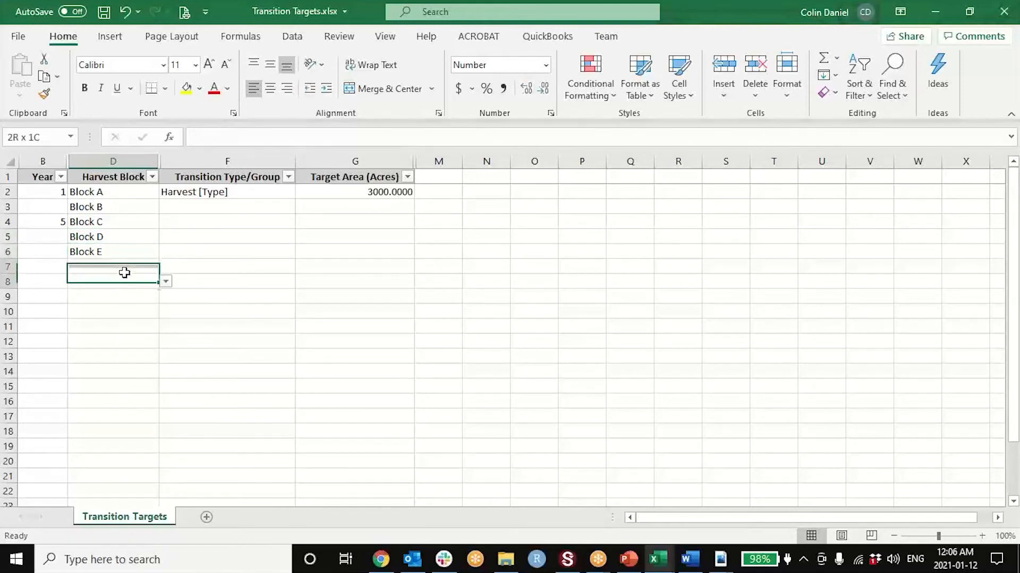
click(166, 266)
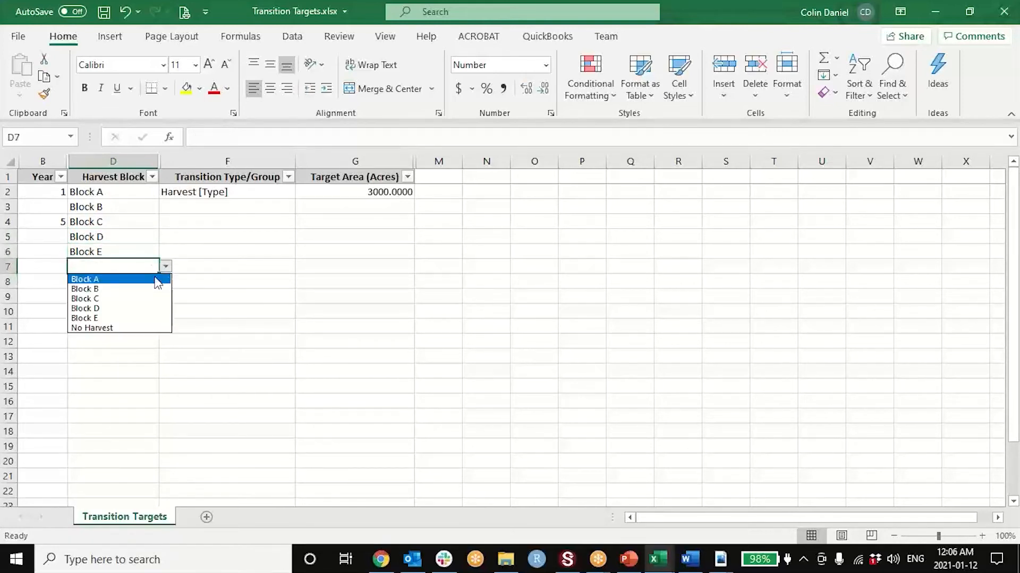
click(125, 328)
- Copy Year 1 from row 2 into the Year cells of rows 3 to 7
click(57, 207)
drag(57, 207, 55, 257)
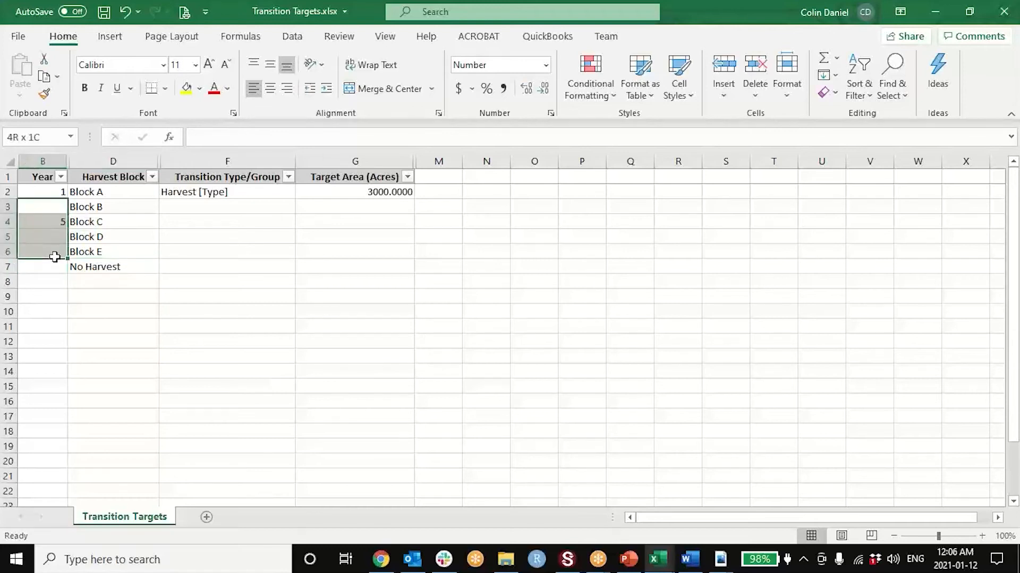
click(45, 192)
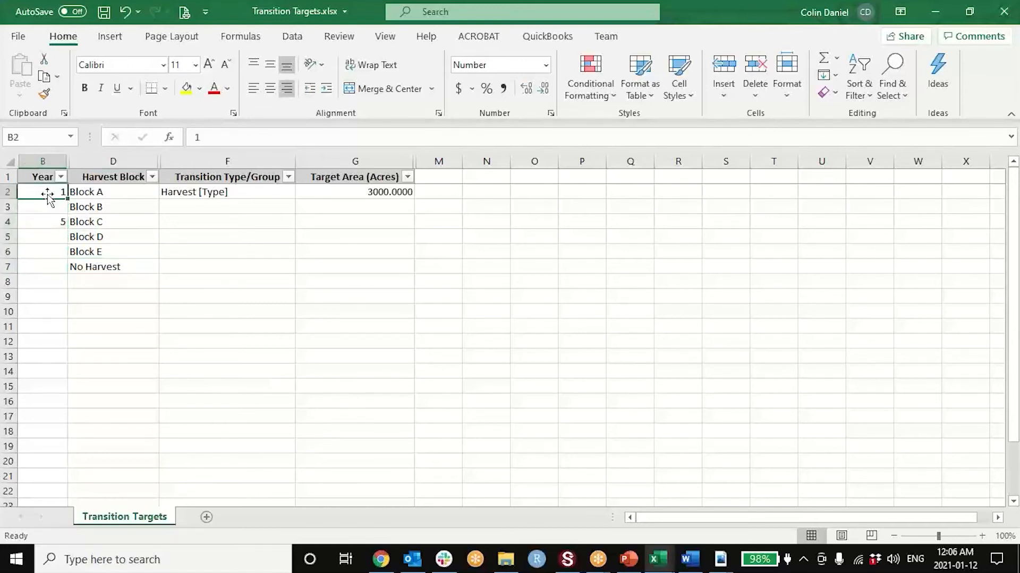
key(ctrl+c)
key(Down)
key(shift+Down)
key(shift+Down)
key(shift+Down)
key(shift+Down)
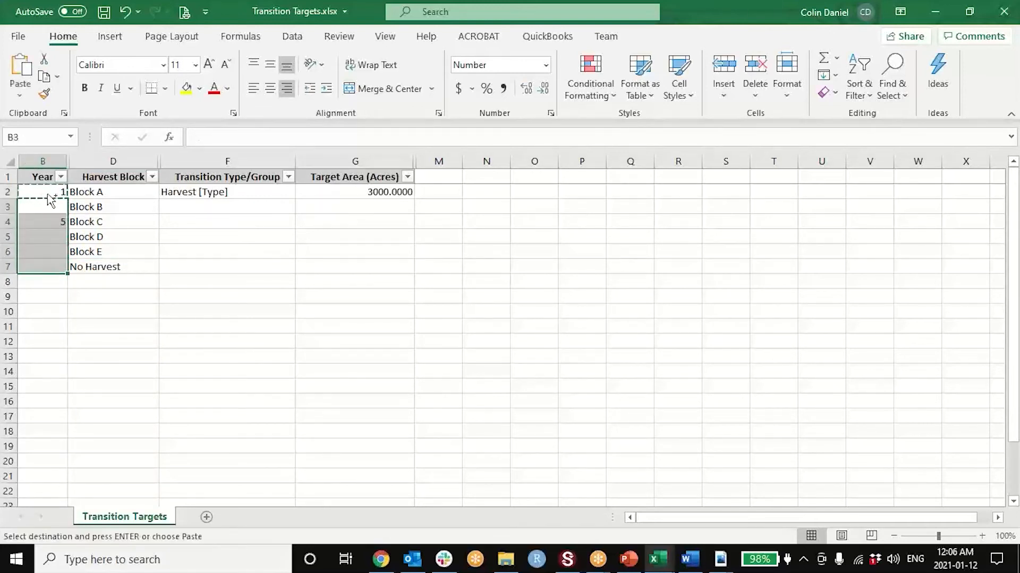
key(ctrl+v)
key(Up)
key(Escape)
- Copy the Harvest [Type] transition from row 2 into rows 3 to 7
key(Right)
key(Right)
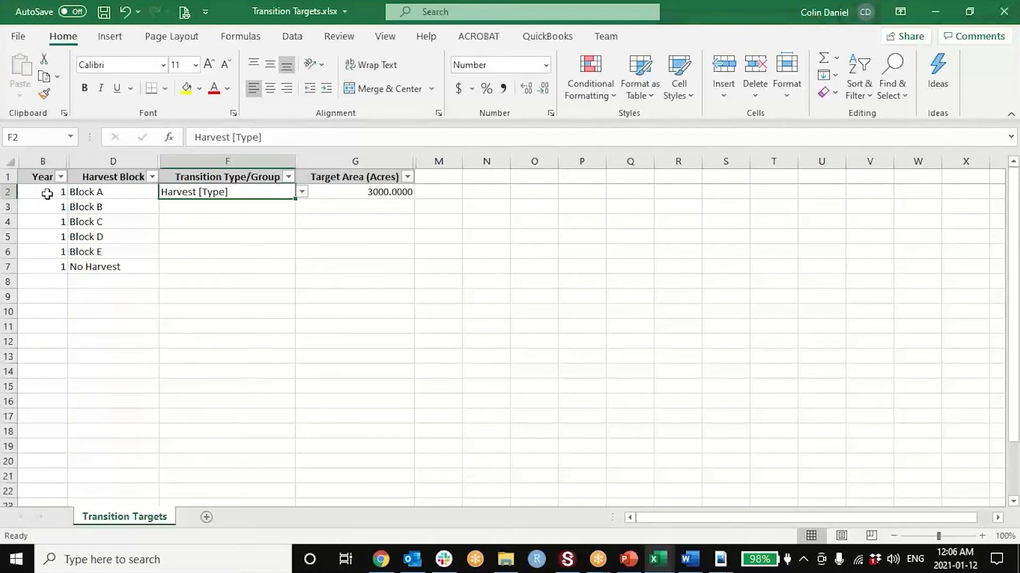
key(ctrl+c)
key(Down)
key(shift+Down)
key(shift+Down)
key(shift+Down)
key(shift+Down)
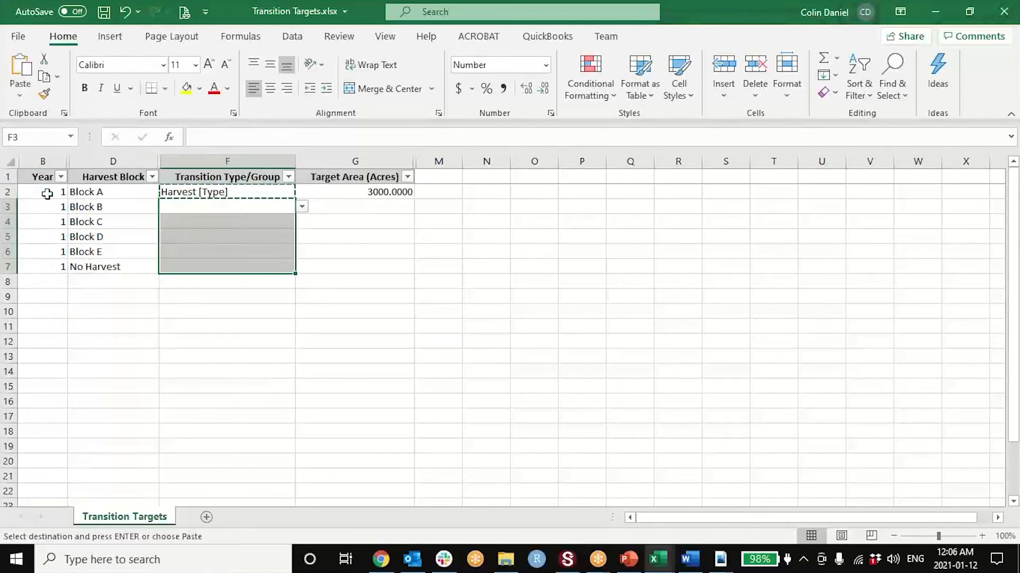
key(ctrl+v)
key(Up)
- Set the target area to 0 acres in rows 3 to 7, for Blocks B to E and No Harvest
key(Down)
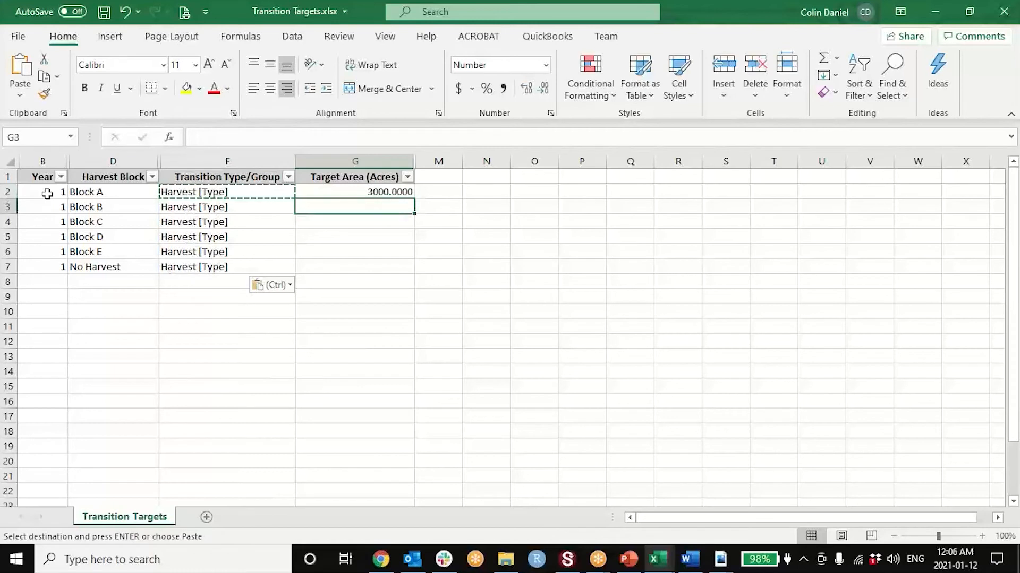
text(0)
key(Return)
text(0)
key(Return)
text(0)
key(Return)
text(0)
key(Return)
text(0)
- Copy the six Year 1 target rows, from Year through Target Area, and paste them starting at row 8
key(Left)
key(Left)
key(Left)
key(Up)
key(Up)
key(Up)
key(Up)
key(Up)
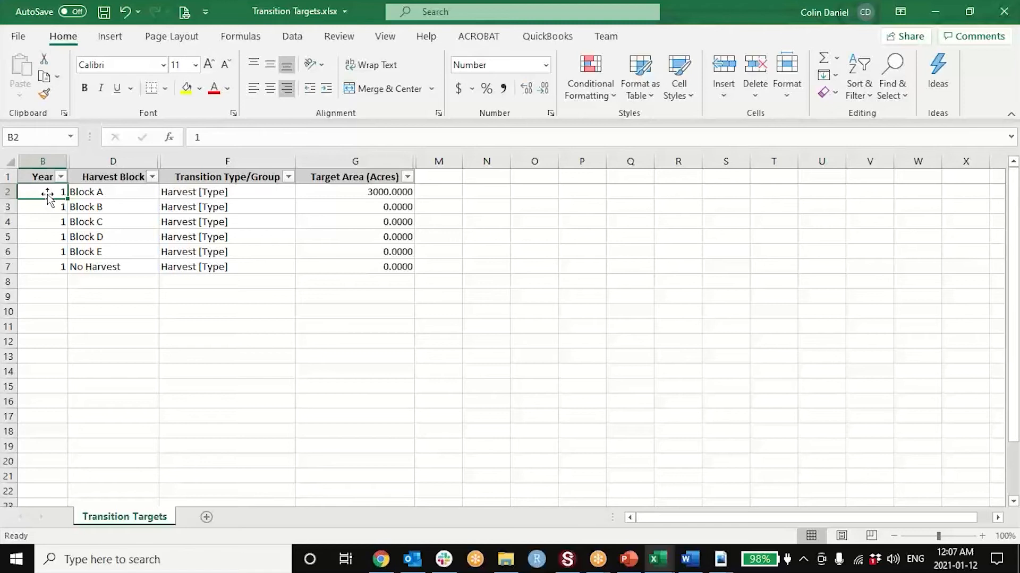
key(Down)
key(Down)
key(Down)
key(Down)
key(Down)
key(Down)
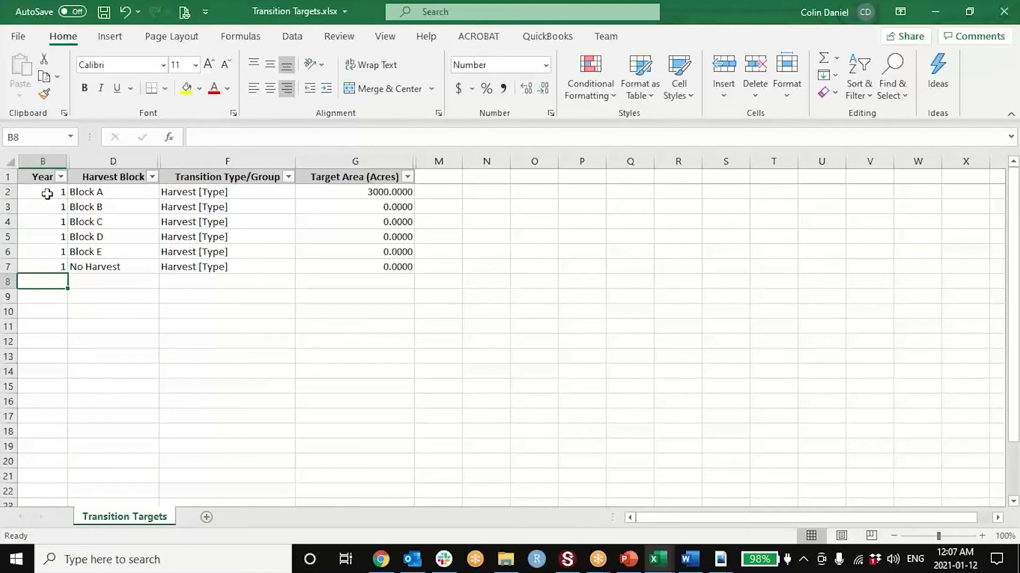
key(Up)
key(Up)
key(Up)
key(Up)
key(Up)
key(Up)
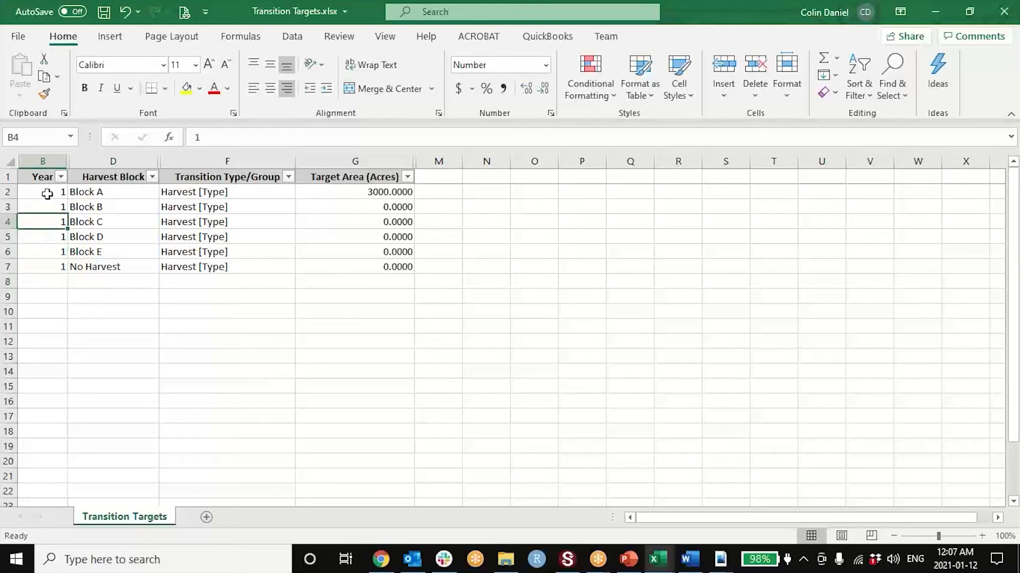
key(shift+Down)
key(shift+Down)
key(shift+Down)
key(shift+Down)
key(shift+Down)
key(shift+Right)
key(shift+Right)
key(shift+Right)
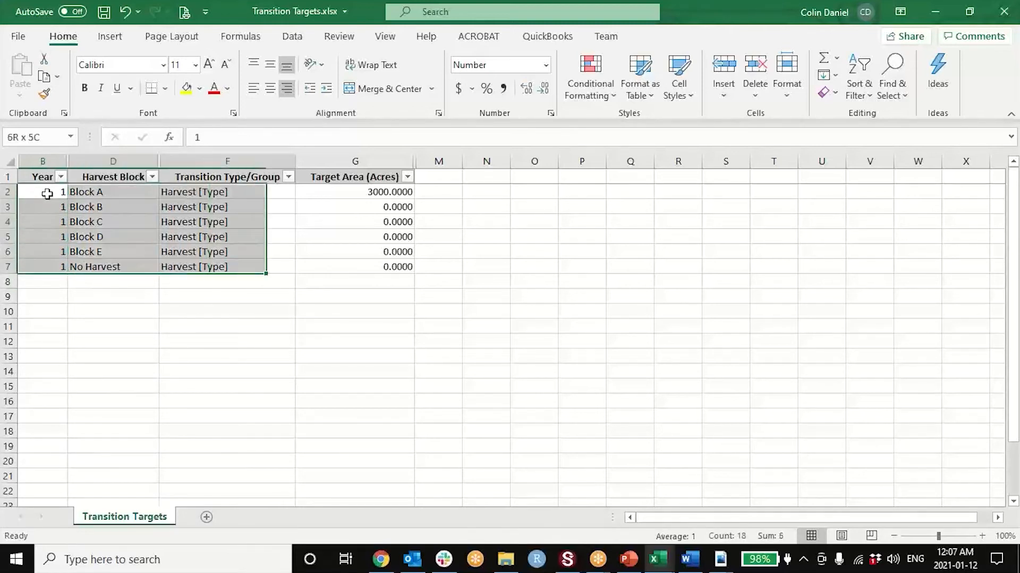
key(ctrl+c)
key(Down)
key(Down)
key(Down)
key(Down)
key(Down)
key(Down)
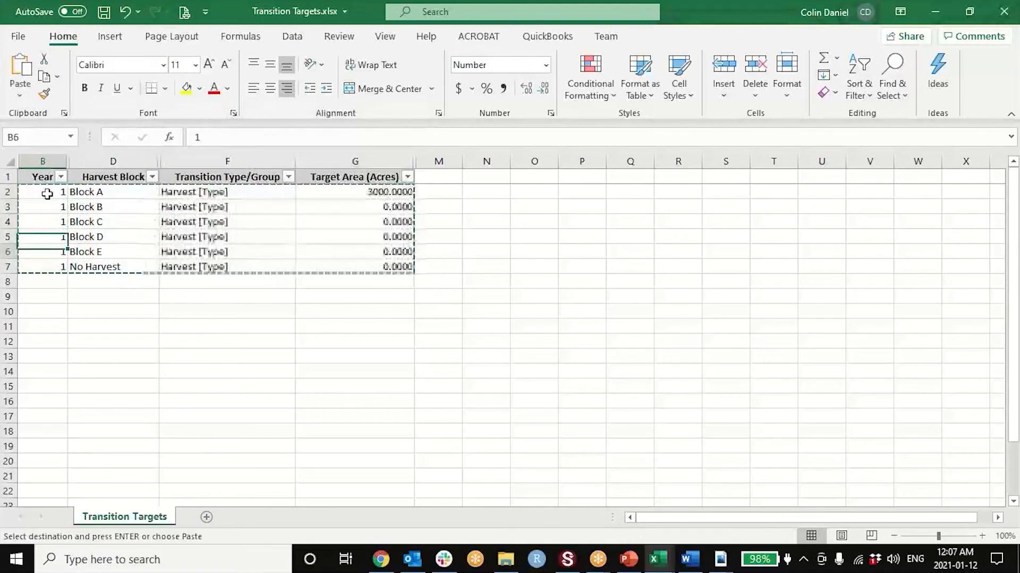
key(ctrl+v)
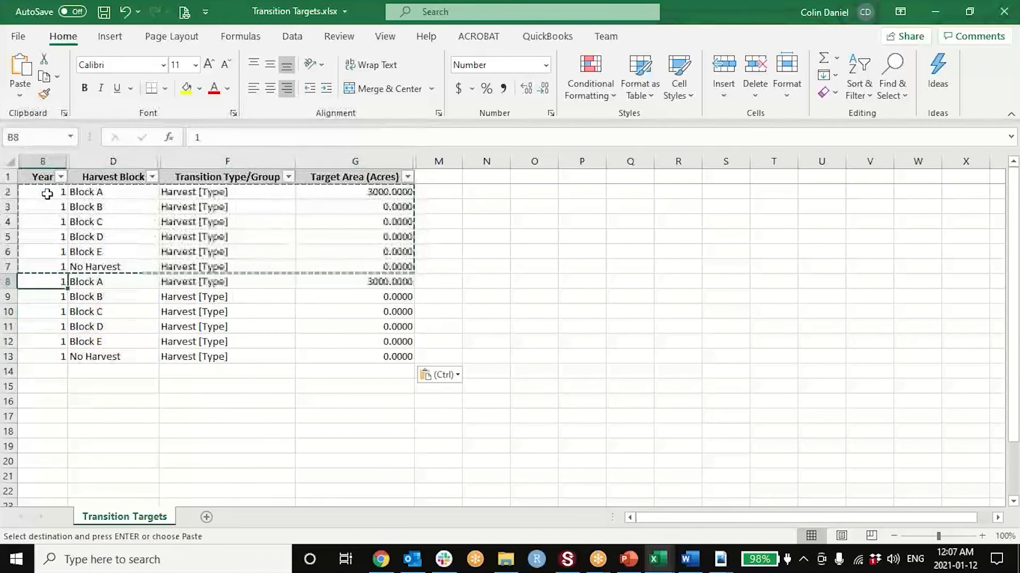
- Set the Year to 2 in the pasted rows 8 to 13
text(2)
key(Return)
text(2)
key(Return)
text(2)
key(Return)
text(2)
key(Return)
text(2)
key(Return)
text(2)
key(Up)
key(Up)
key(Up)
key(Up)
key(Up)
key(Up)
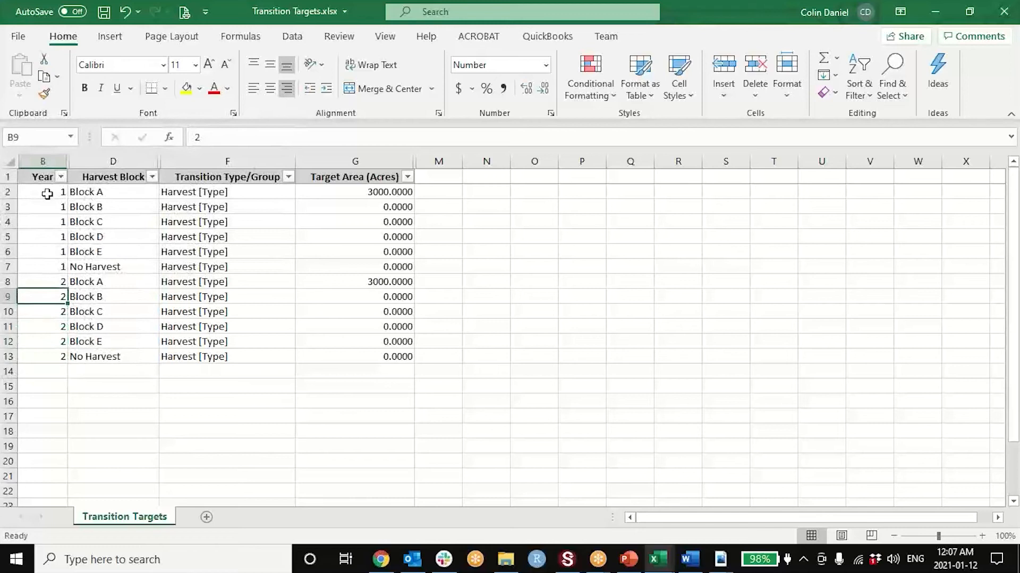
key(Right)
key(Right)
key(Right)
key(Left)
key(Left)
key(Left)
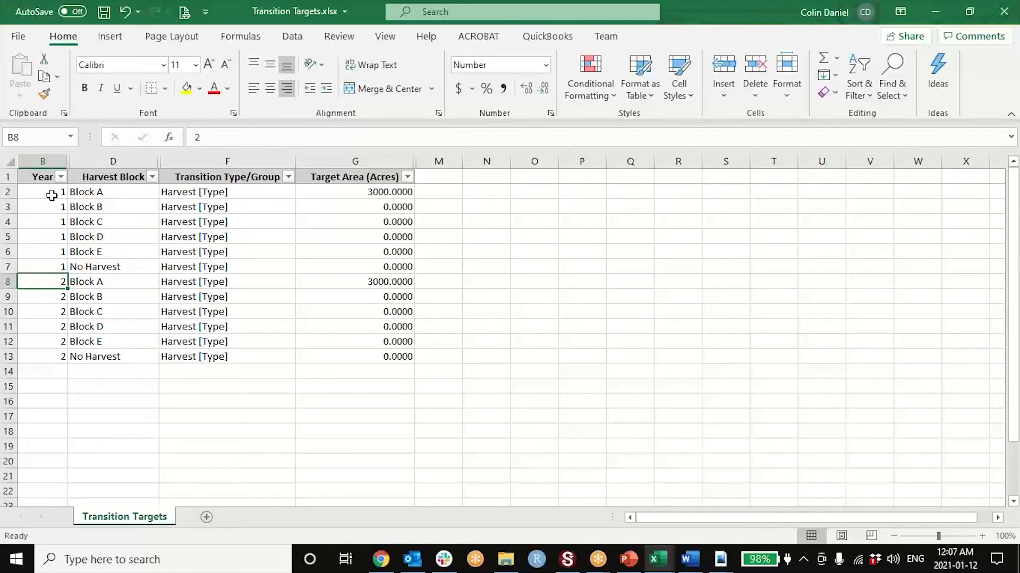
- Set the Year to 5 in rows 8 to 13
text(5)
key(Return)
text(5)
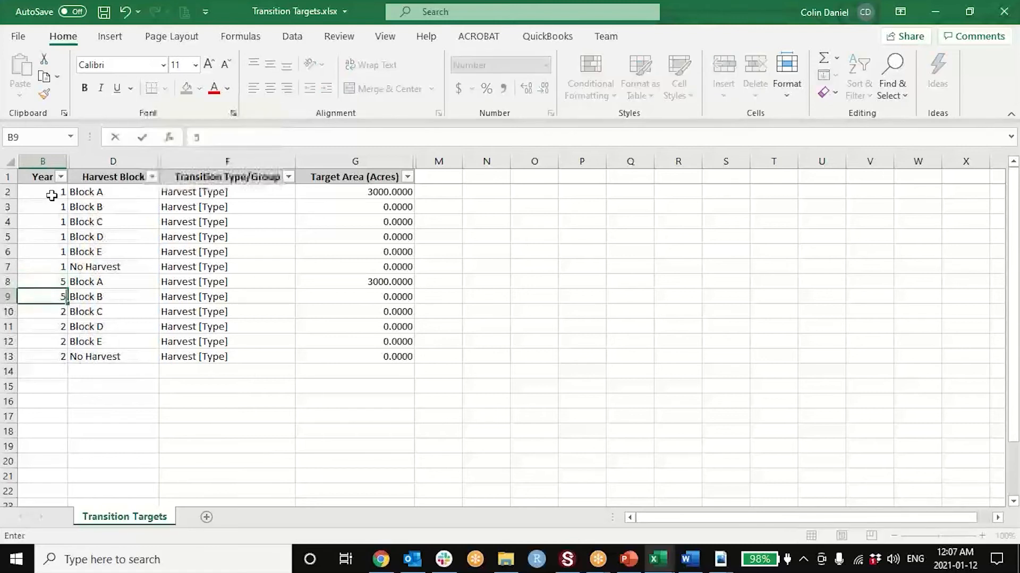
key(Return)
text(5)
key(Return)
text(5)
key(Return)
text(5)
key(Return)
text(5)
key(Return)
- Set the Year 5 target area to 0 acres for Block A and 3000 acres for Block B
key(Up)
key(Up)
key(Up)
key(Up)
key(Up)
key(Up)
key(Right)
key(Right)
key(Right)
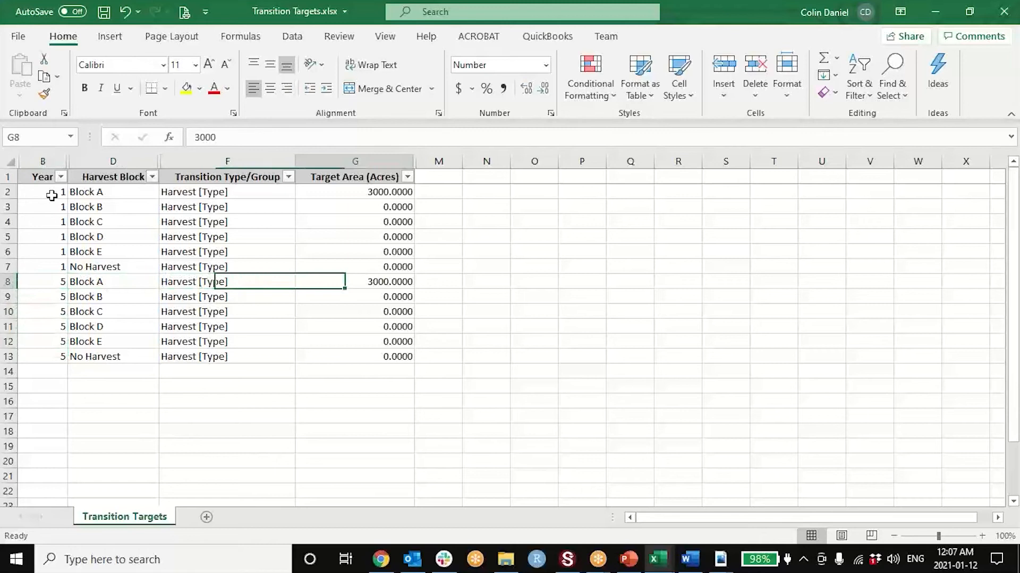
text(0)
key(Return)
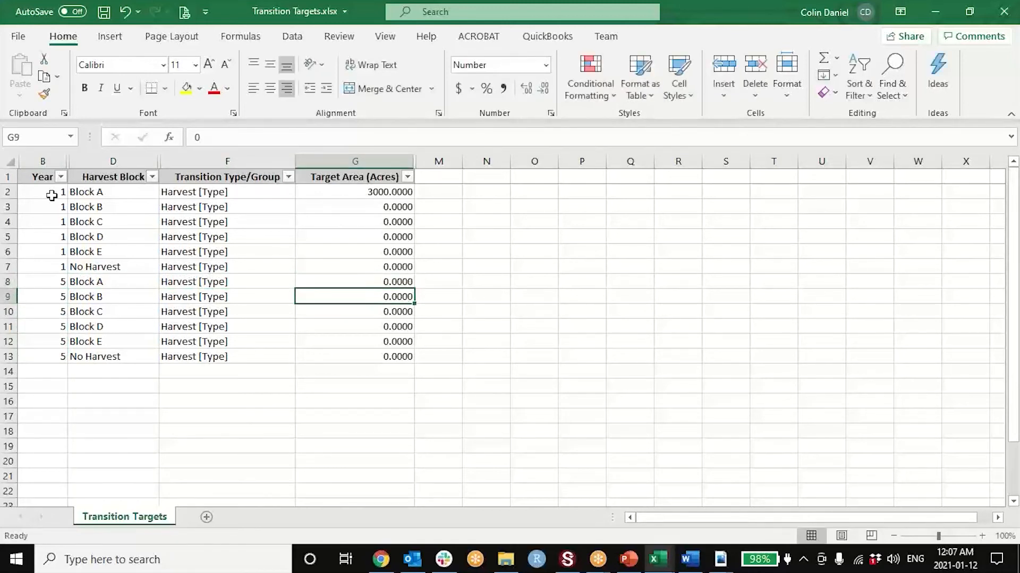
text(3)
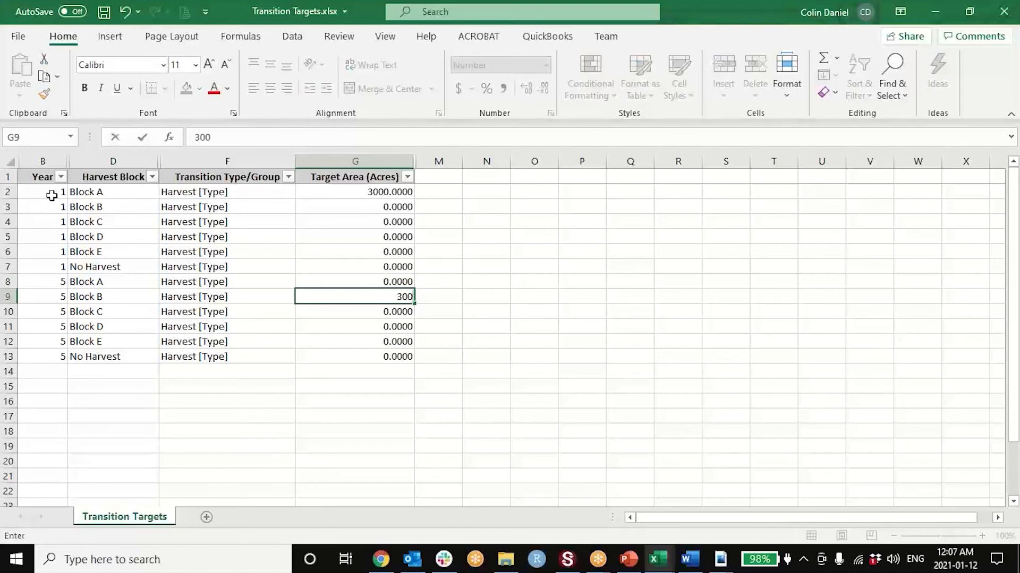
key(Return)
key(shift+Down)
key(shift+Down)
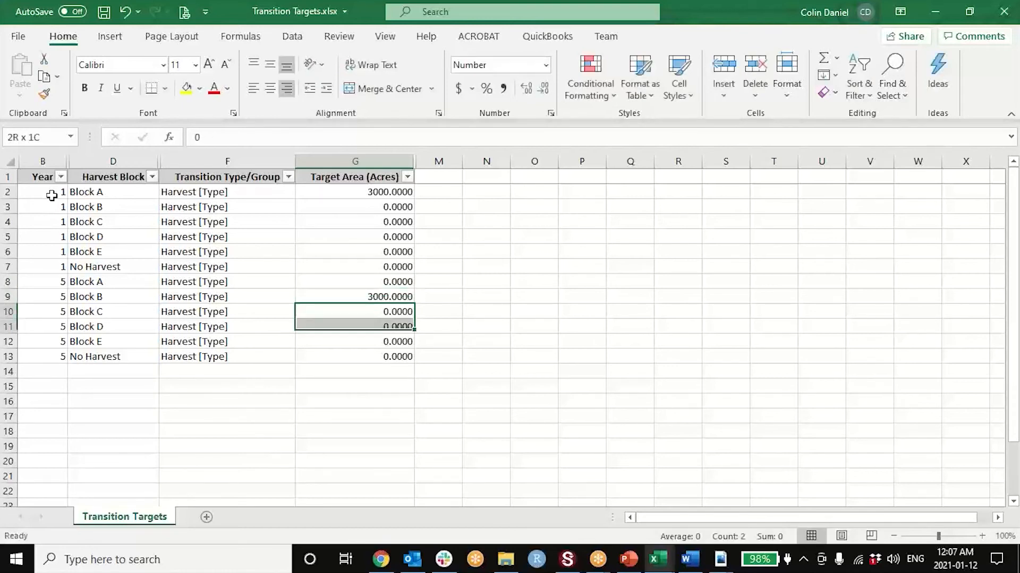
key(shift+Down)
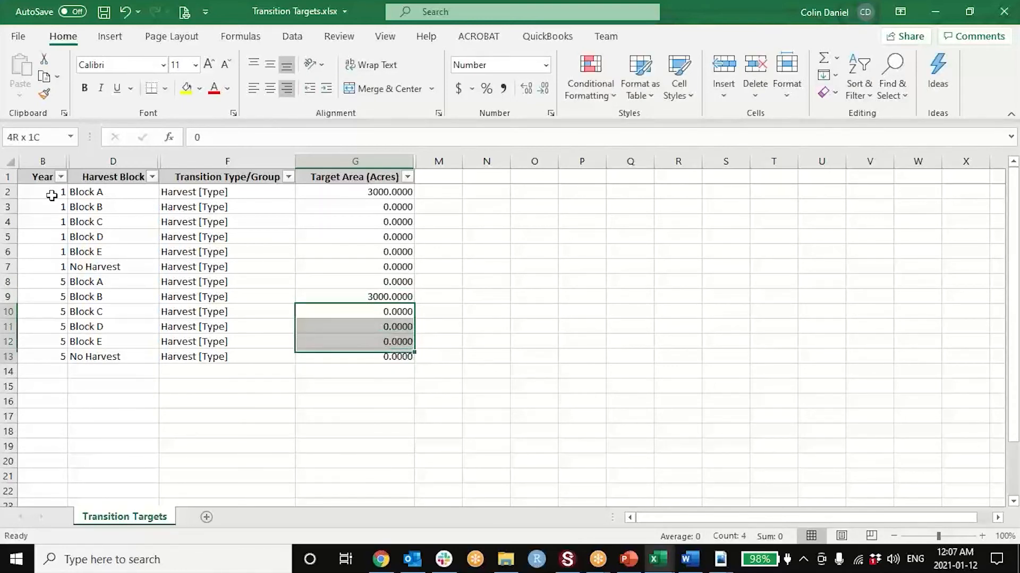
key(Left)
key(Left)
key(Left)
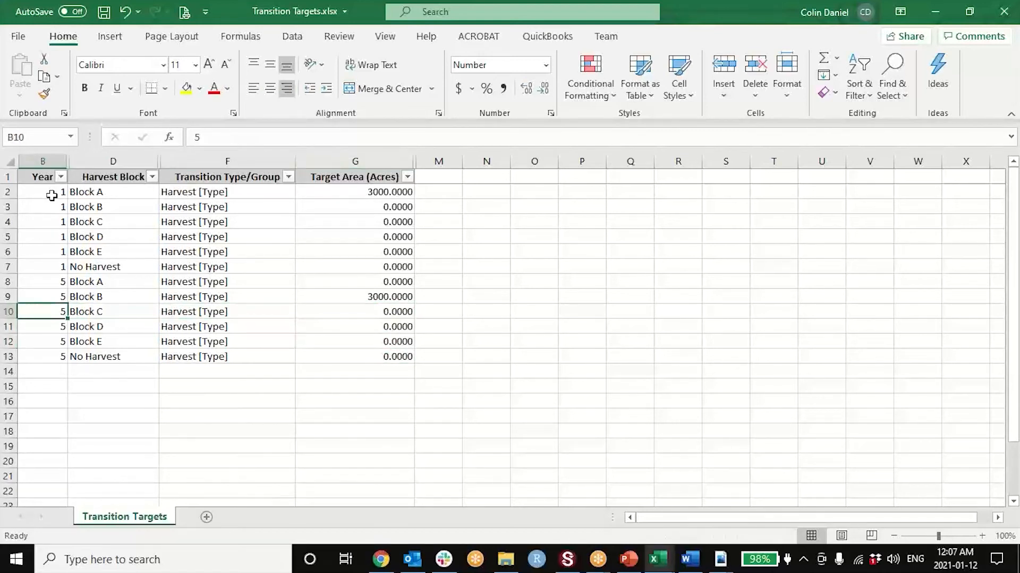
- Try to copy the entire Year 5 rows and paste them at the Year cell of row 14
click(10, 286)
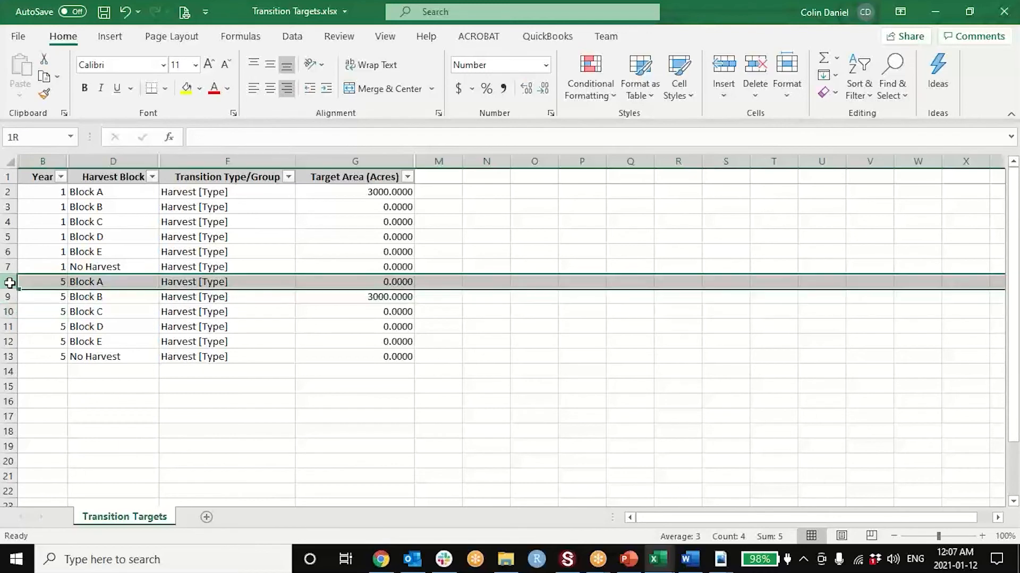
drag(10, 289, 10, 357)
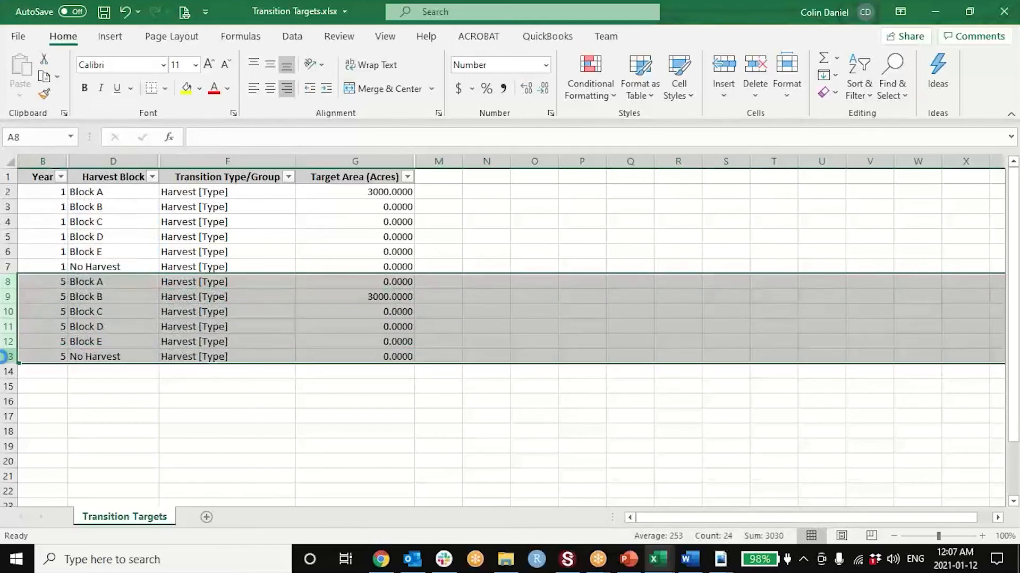
key(ctrl+c)
click(26, 372)
key(ctrl+v)
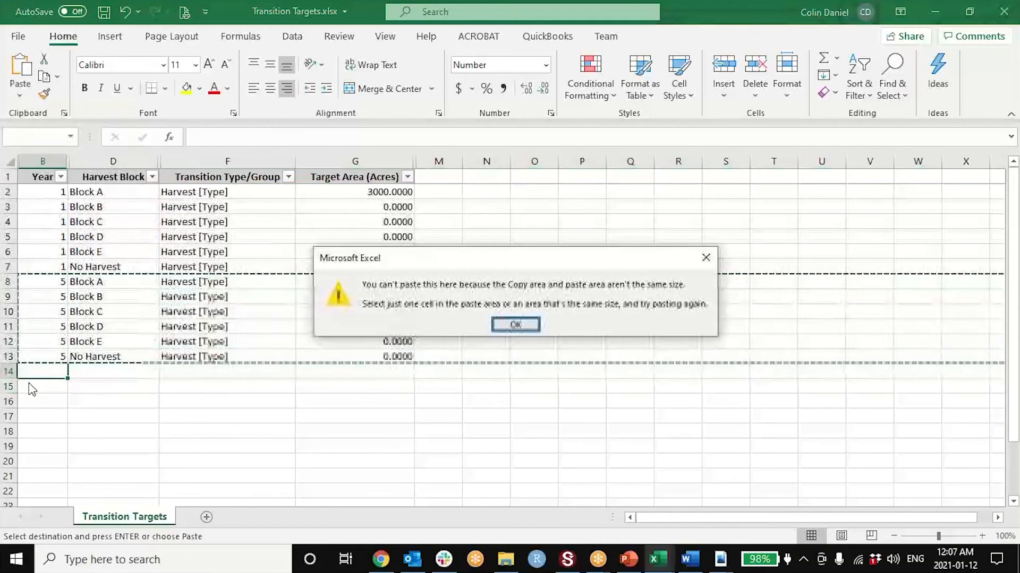
click(515, 325)
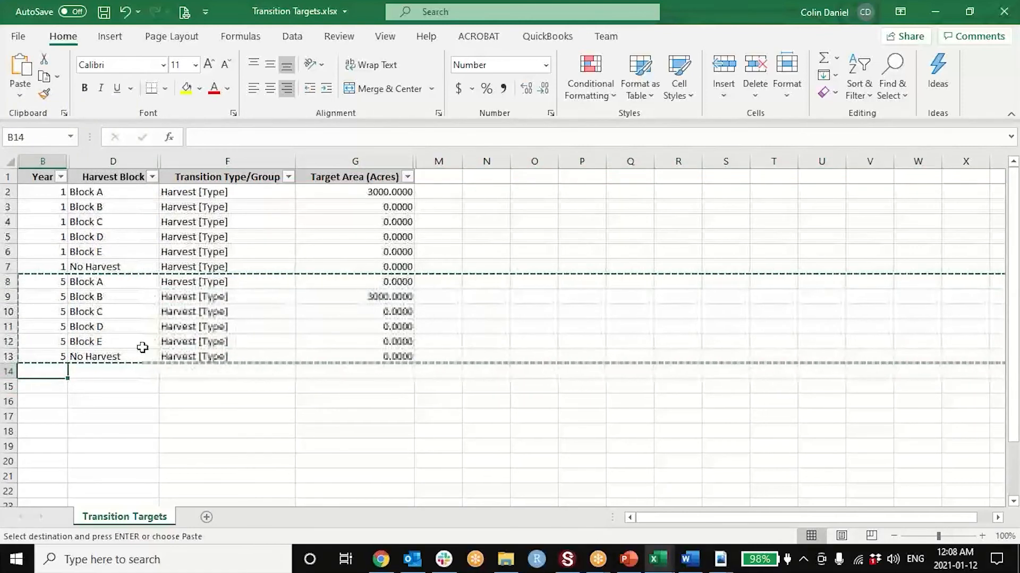
key(Escape)
- Copy the entire Year 5 rows 8 to 13 and paste them as values starting at row 14
drag(8, 282, 8, 357)
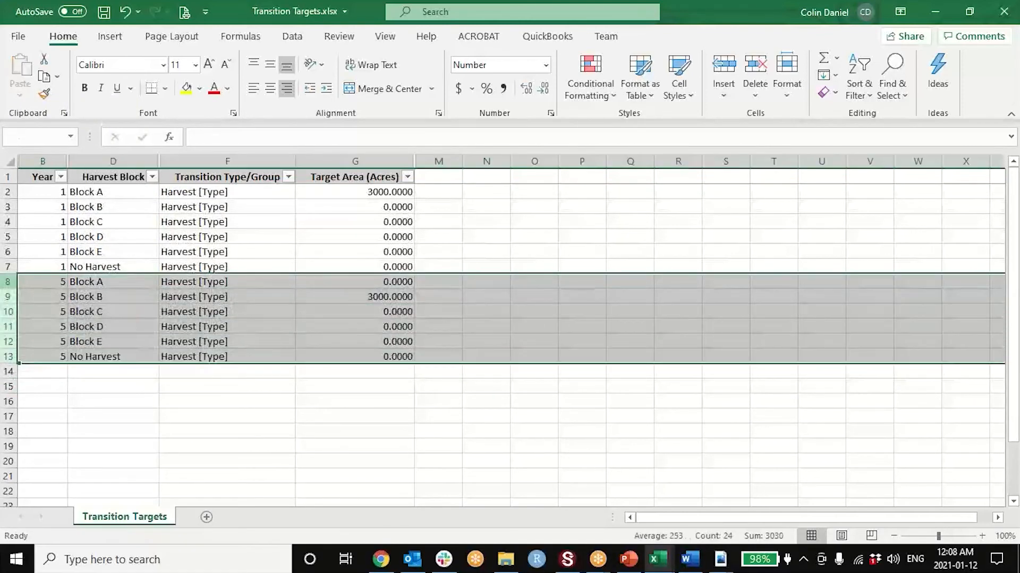
right_click(7, 354)
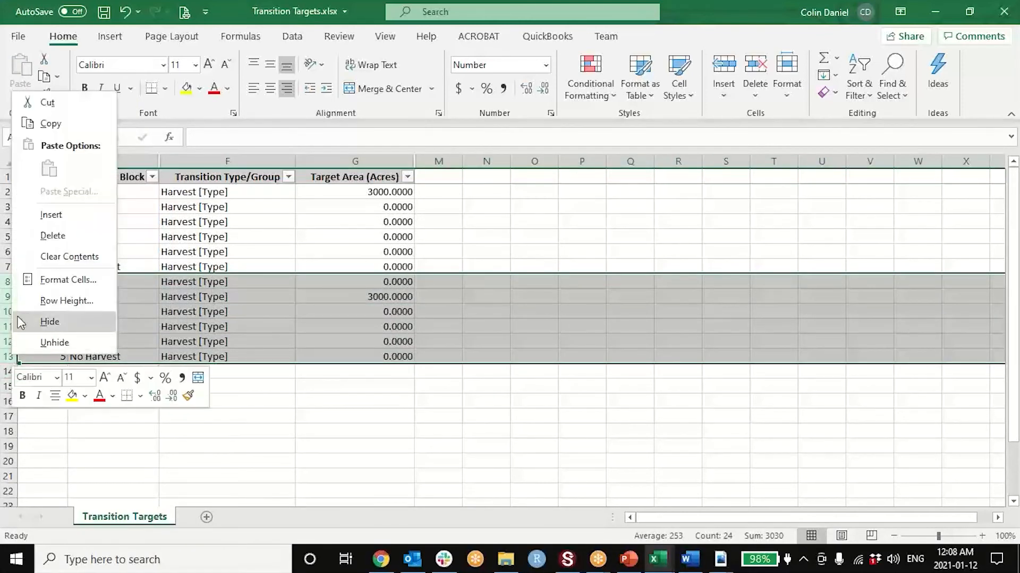
click(47, 124)
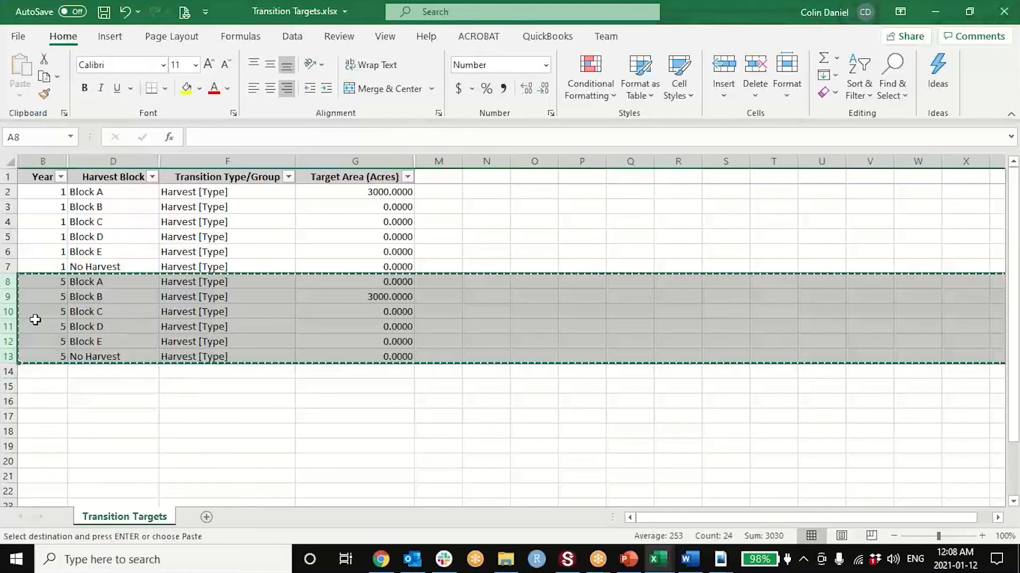
click(5, 372)
right_click(4, 372)
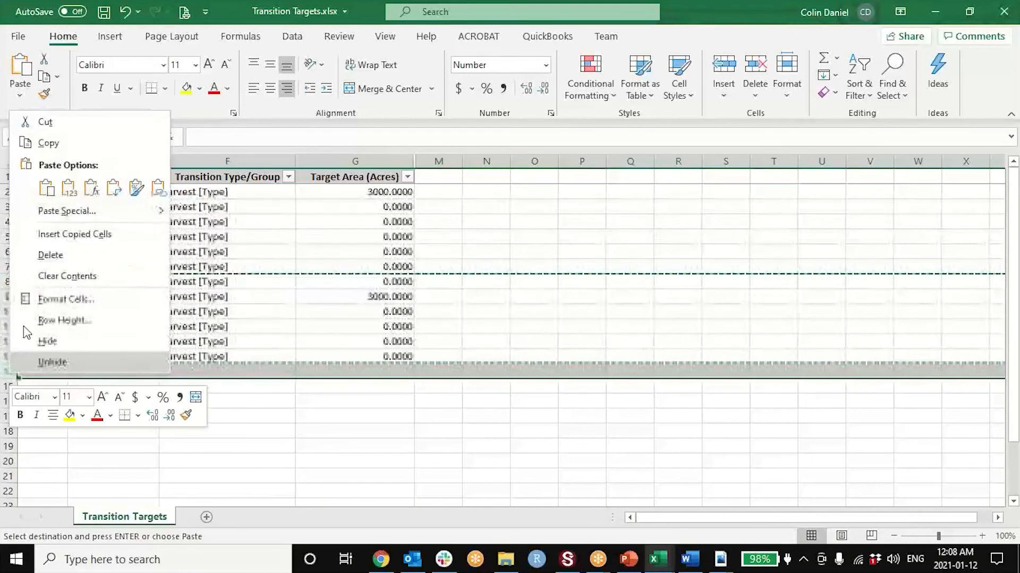
click(66, 189)
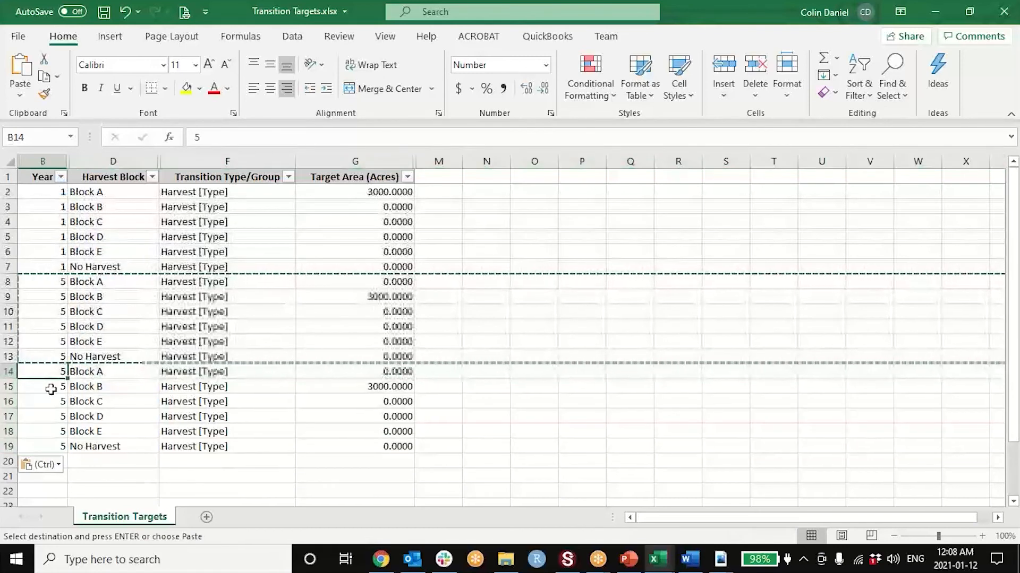
- Set the Year to 9 in the pasted rows 14 to 19
text(9)
key(Return)
text(9)
key(Down)
text(9)
key(Down)
text(9)
key(Down)
text(9)
key(Down)
text(9)
key(Up)
key(Up)
key(Up)
key(Up)
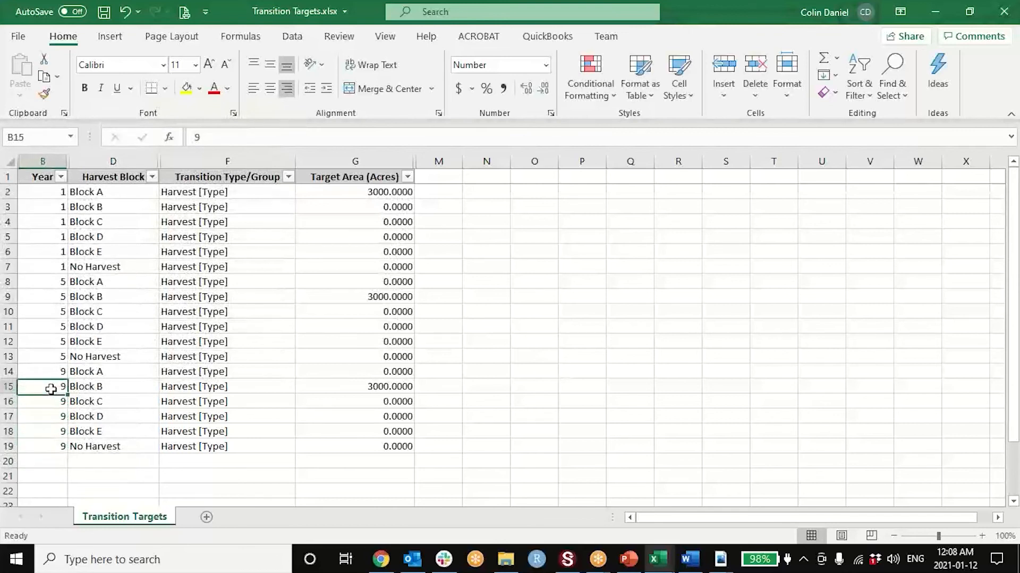
- Set the Year 9 target area to 0 acres for Block B and 3000 acres for Block C
key(Right)
key(Right)
key(Right)
key(Down)
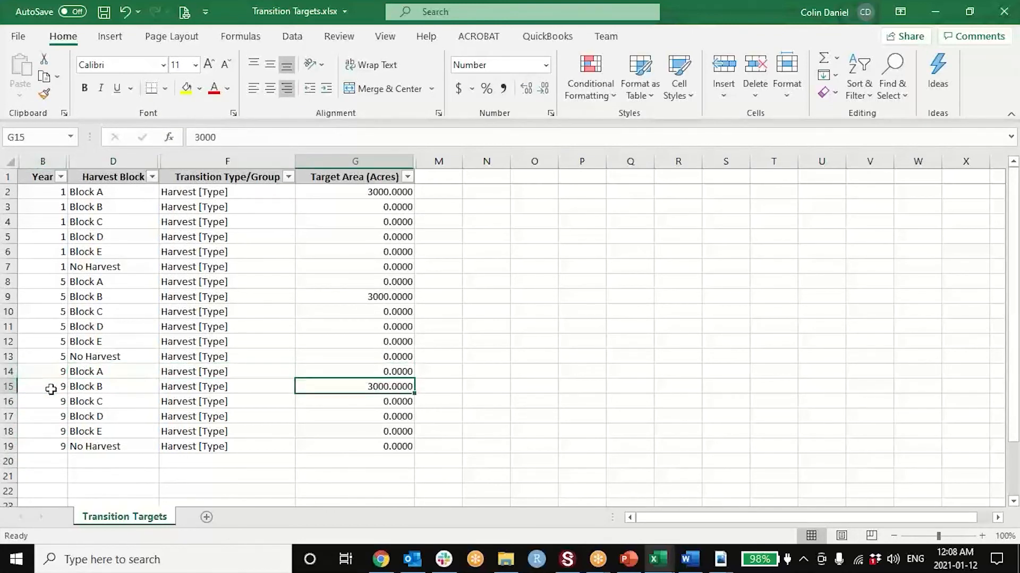
text(0)
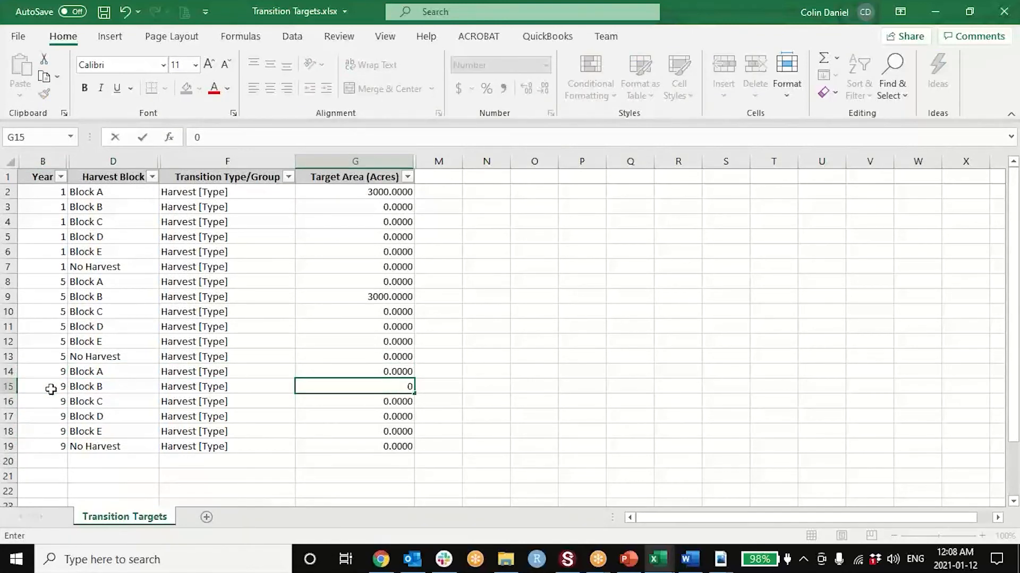
key(Return)
text(300)
key(Return)
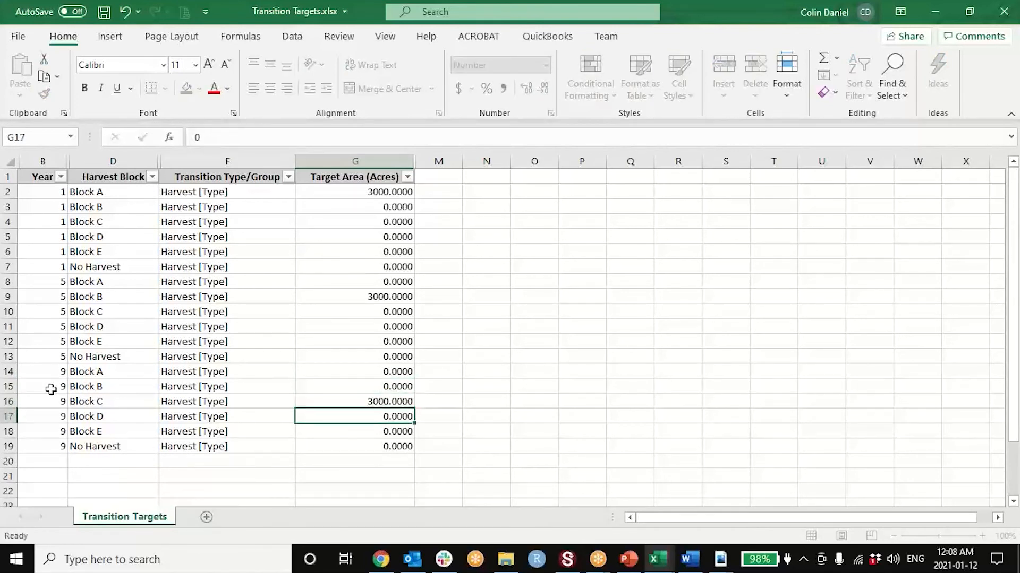
key(Up)
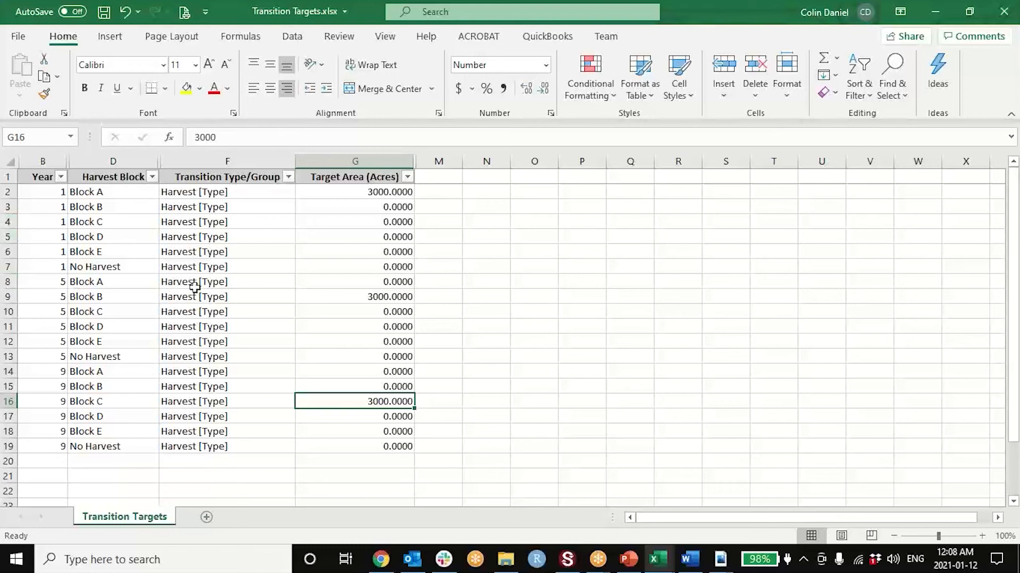
- Delete the Year 5 rows for Block C, Block D, Block E and No Harvest
drag(6, 312, 5, 359)
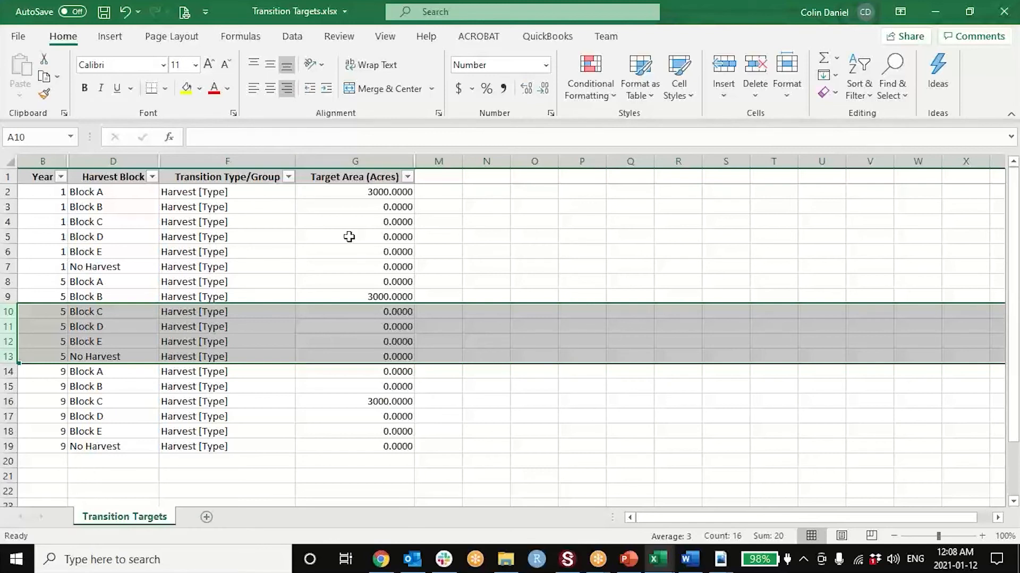
right_click(12, 359)
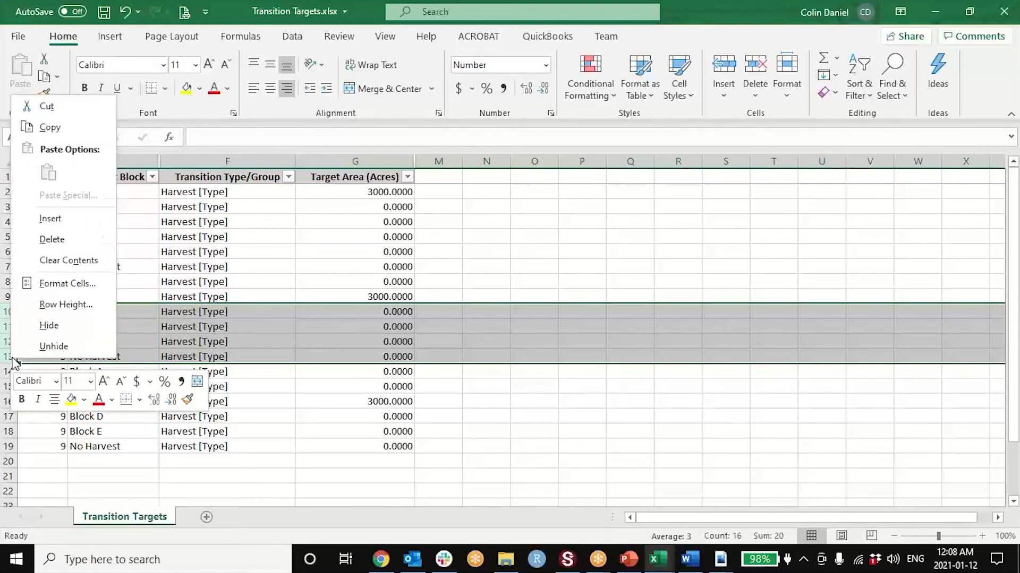
click(45, 240)
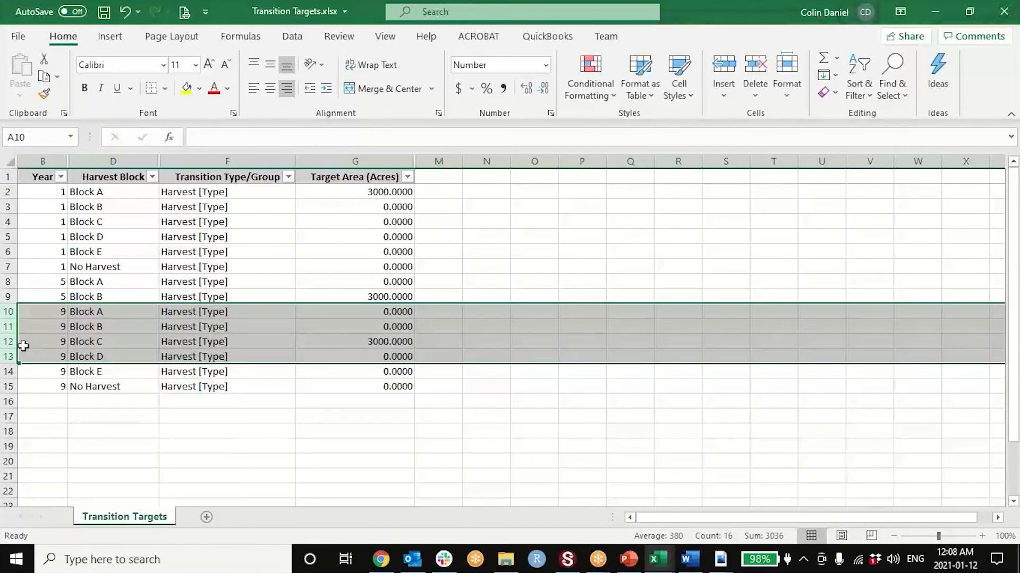
click(63, 342)
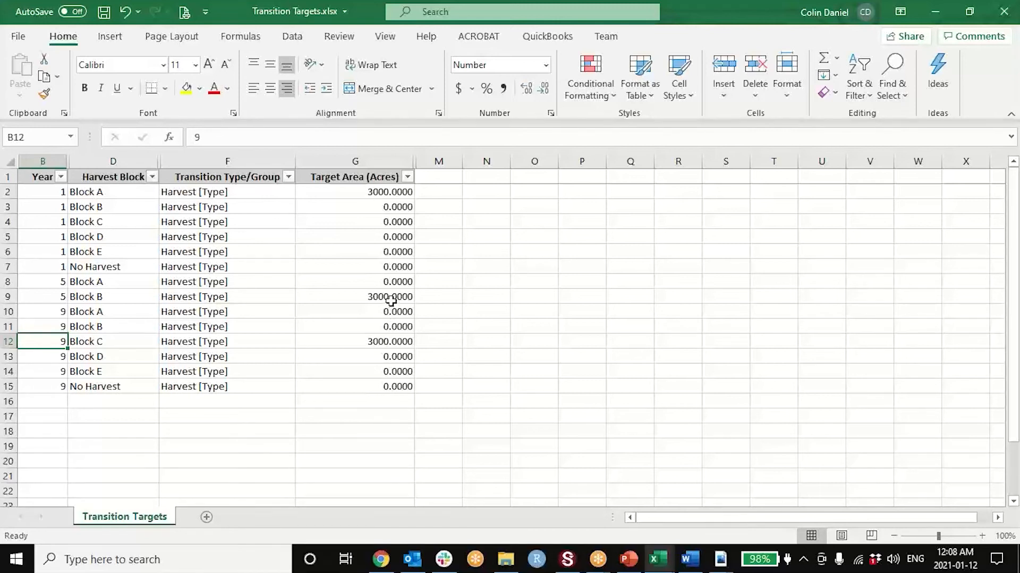
- Delete the Year 9 rows for Block A, Block D, Block E and No Harvest
click(7, 312)
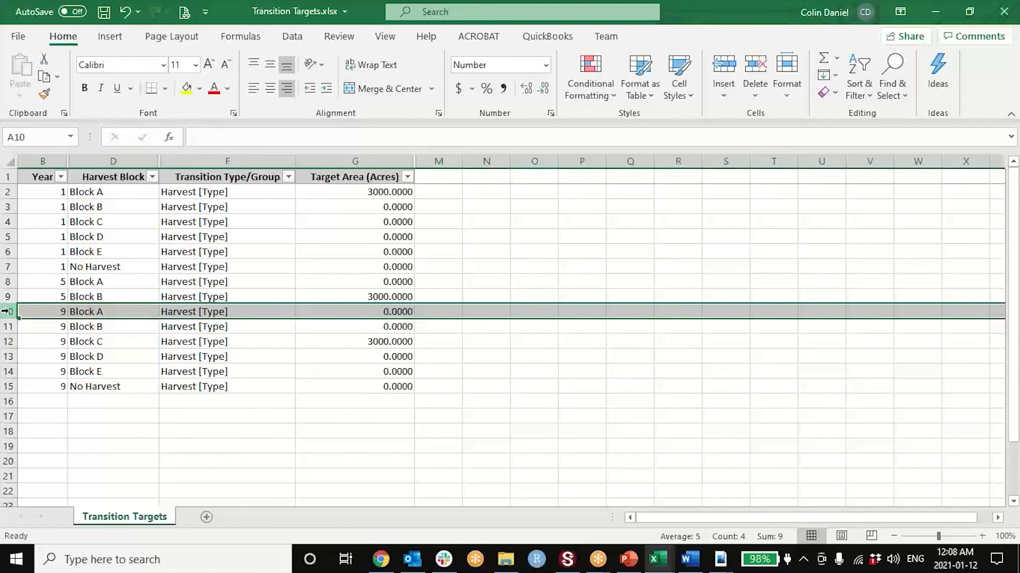
right_click(8, 311)
click(51, 194)
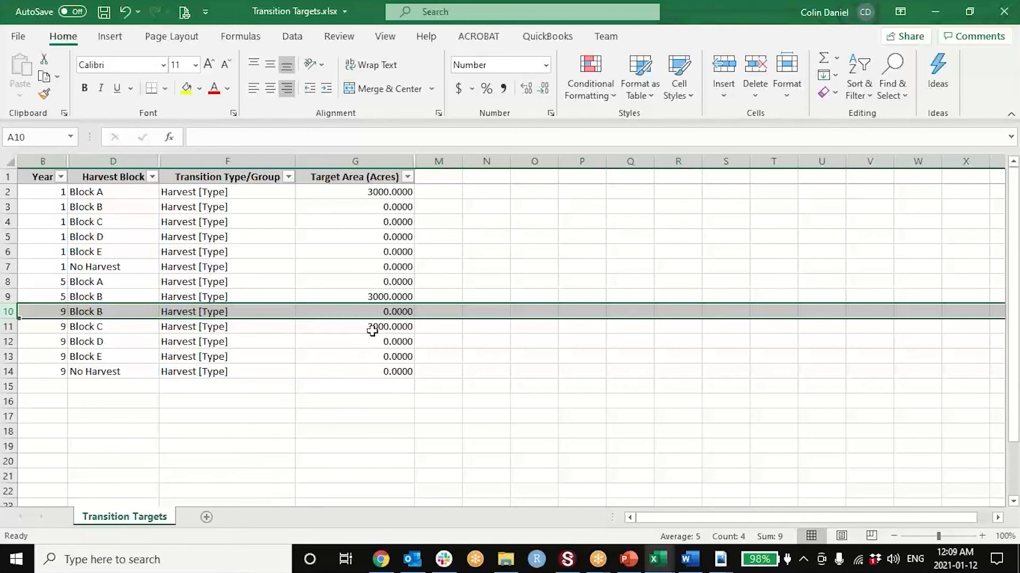
drag(11, 341, 8, 371)
right_click(8, 371)
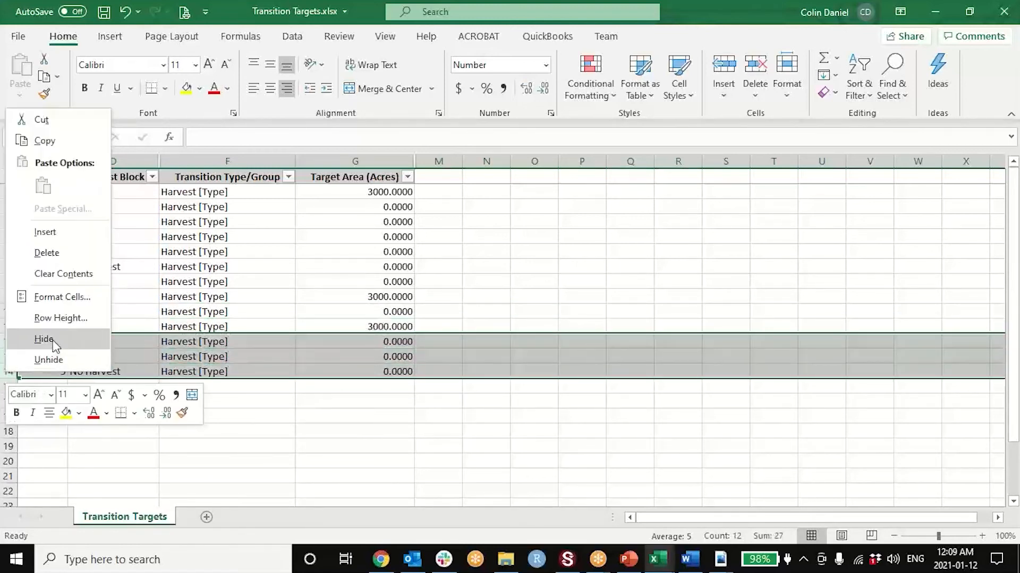
click(50, 253)
click(163, 368)
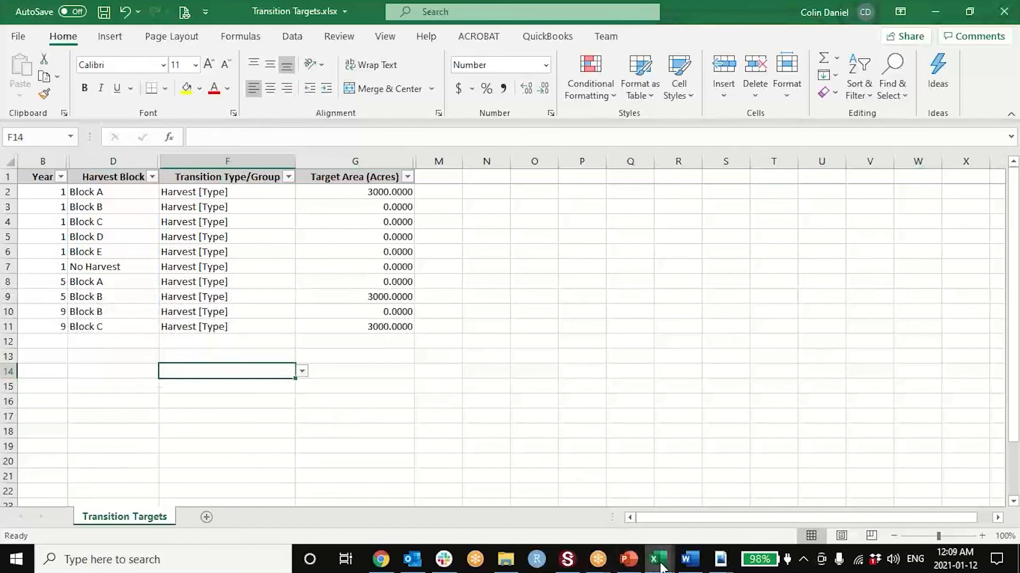
- Switch to SyncroSim and reopen the "Harvest 3000 acres/yr – strata - Aggregated second time" scenario at its transition targets
click(571, 564)
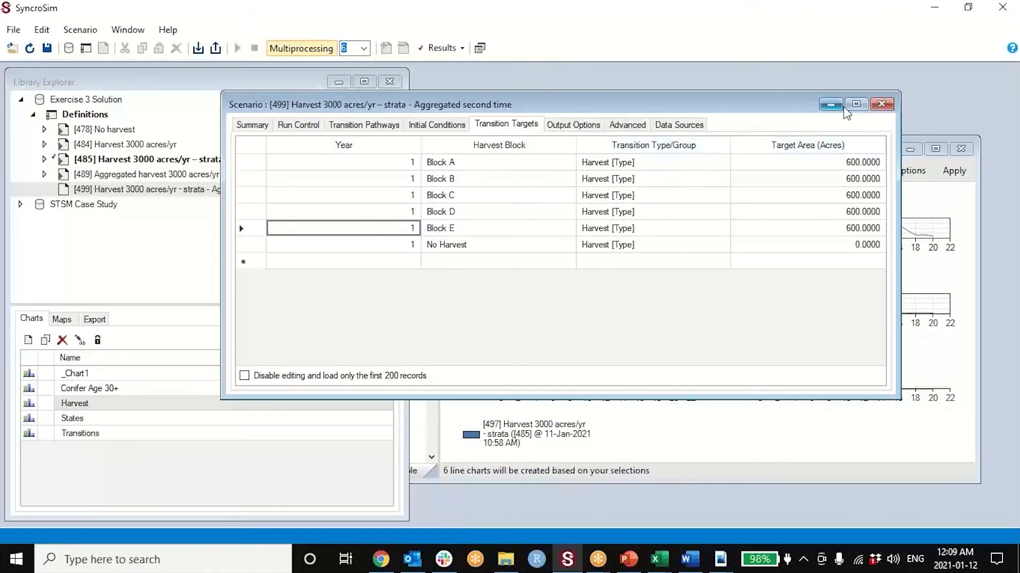
click(882, 104)
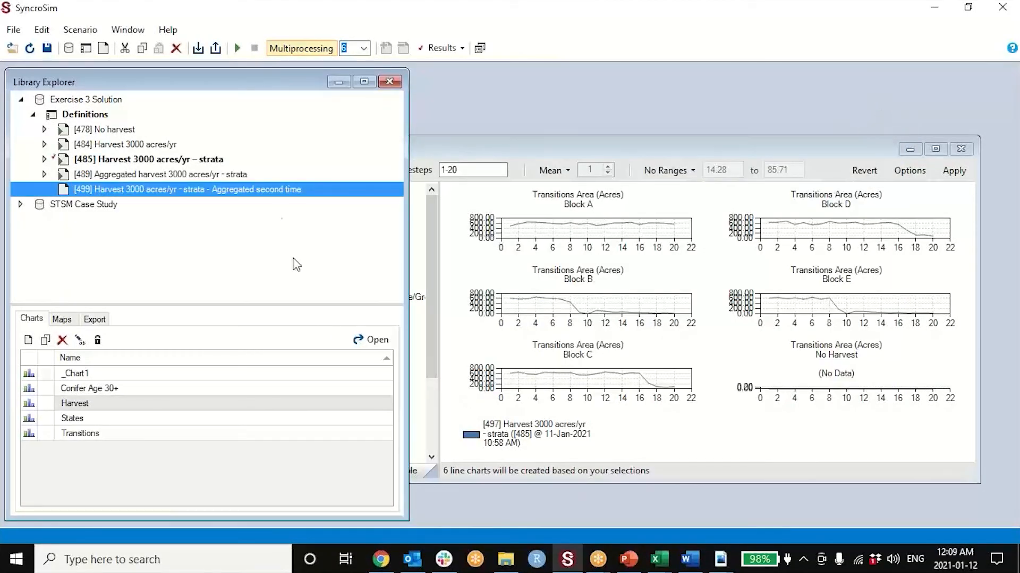
double_click(276, 189)
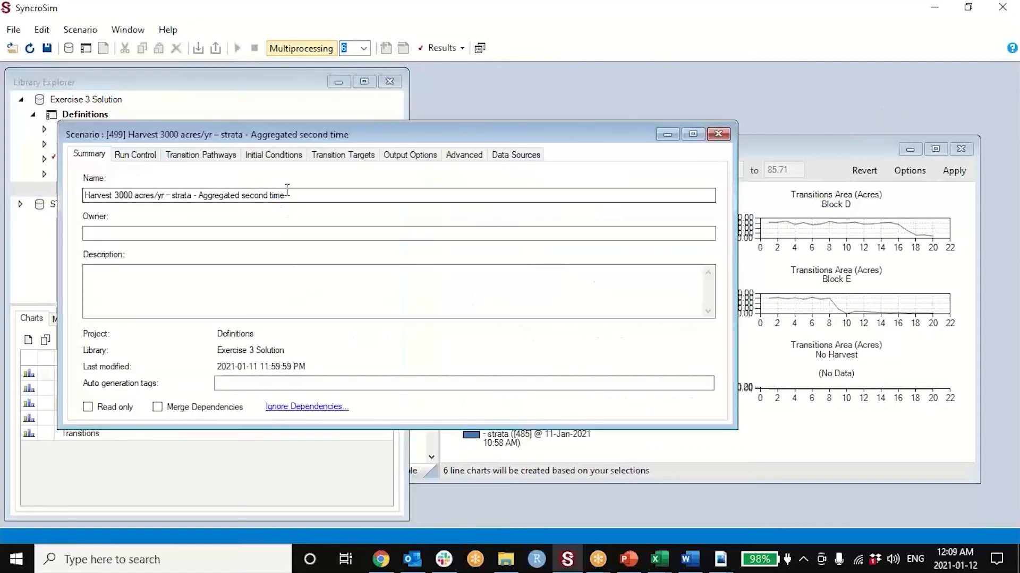
click(341, 158)
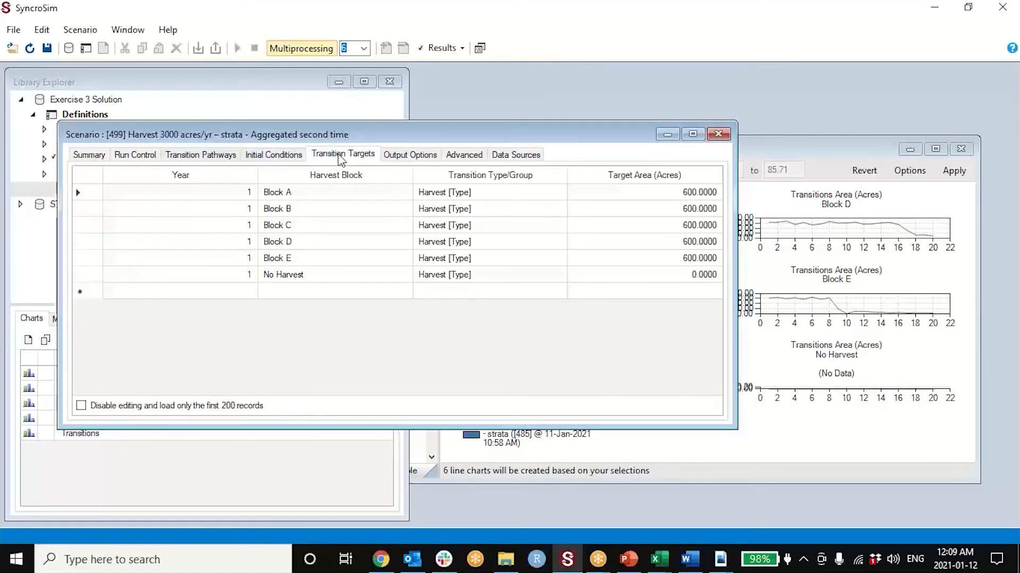
- Try to import the Transition Targets workbook into the scenario's transition targets, overwriting the existing data
right_click(321, 214)
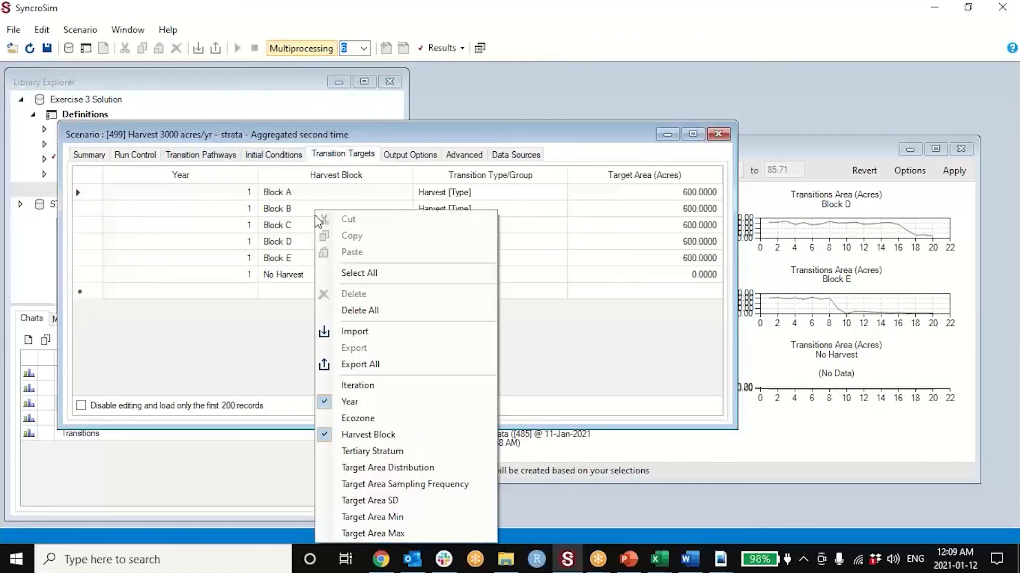
click(343, 332)
double_click(356, 107)
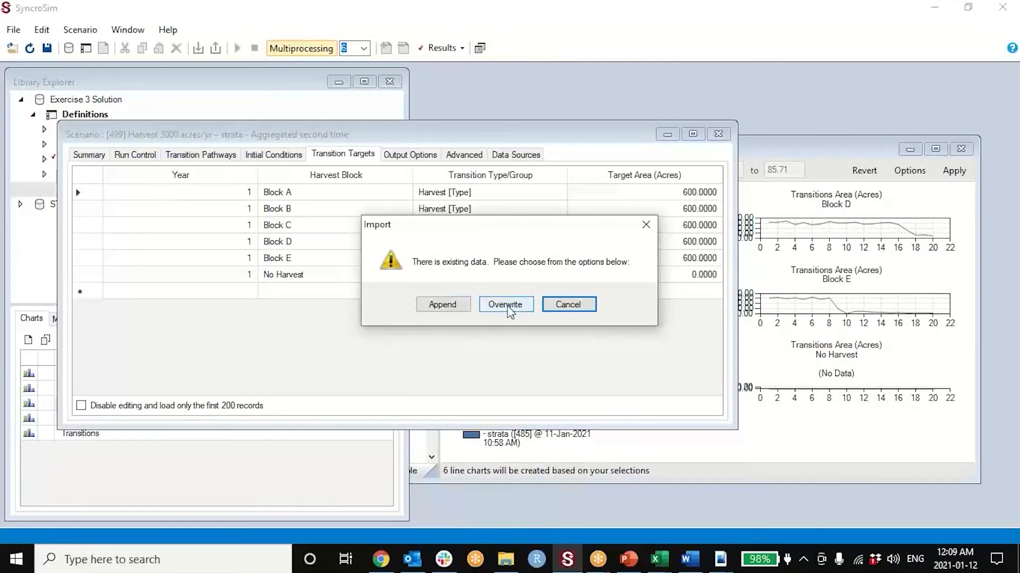
click(506, 307)
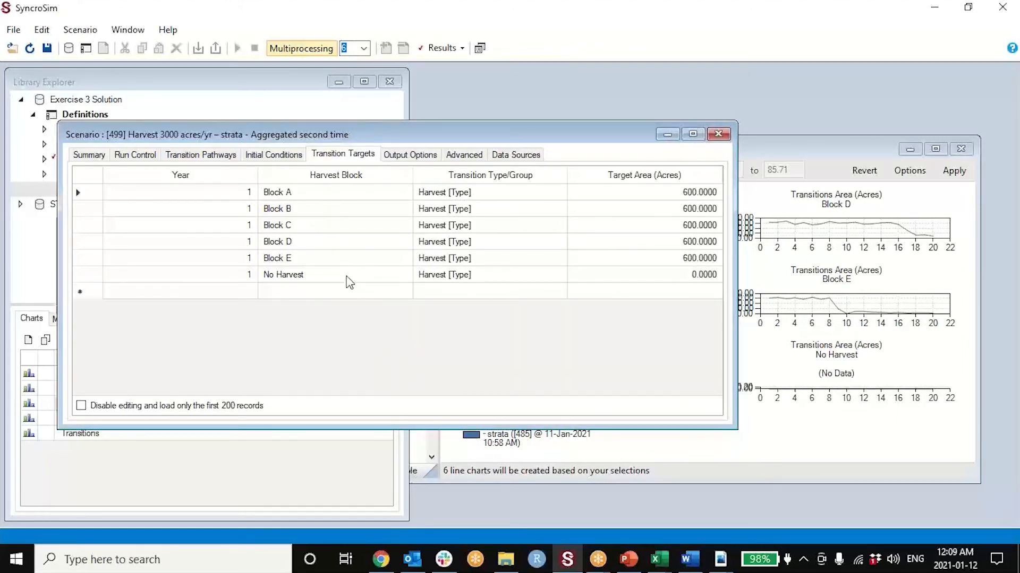
click(351, 244)
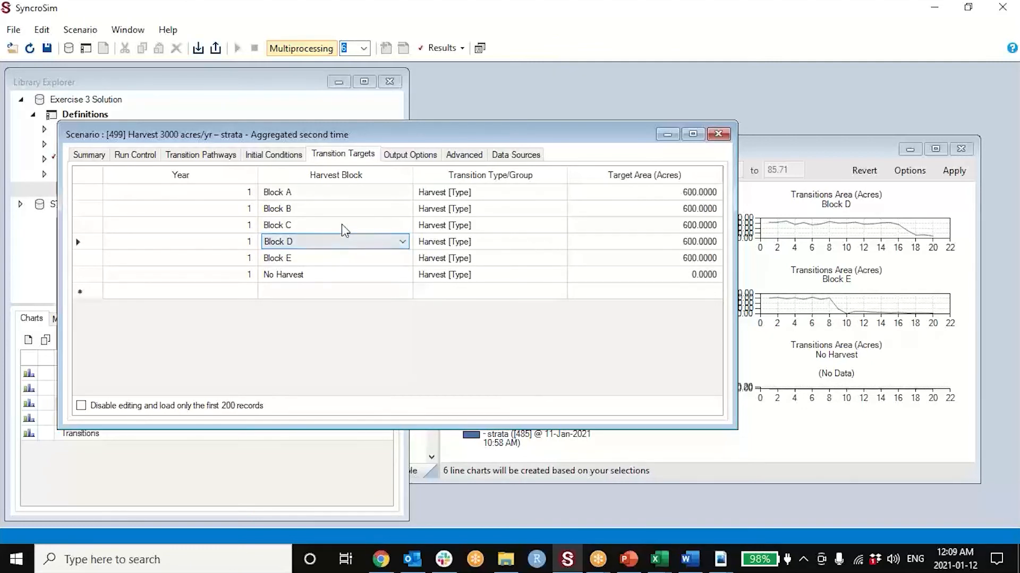
right_click(342, 221)
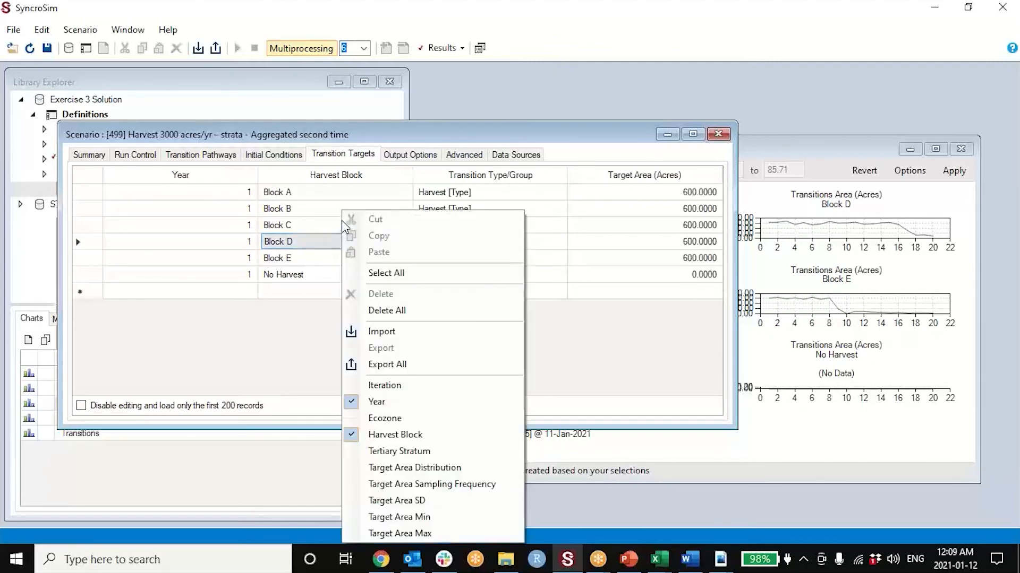
- Switch to Excel, save Transition Targets.xlsx and return to SyncroSim
click(653, 557)
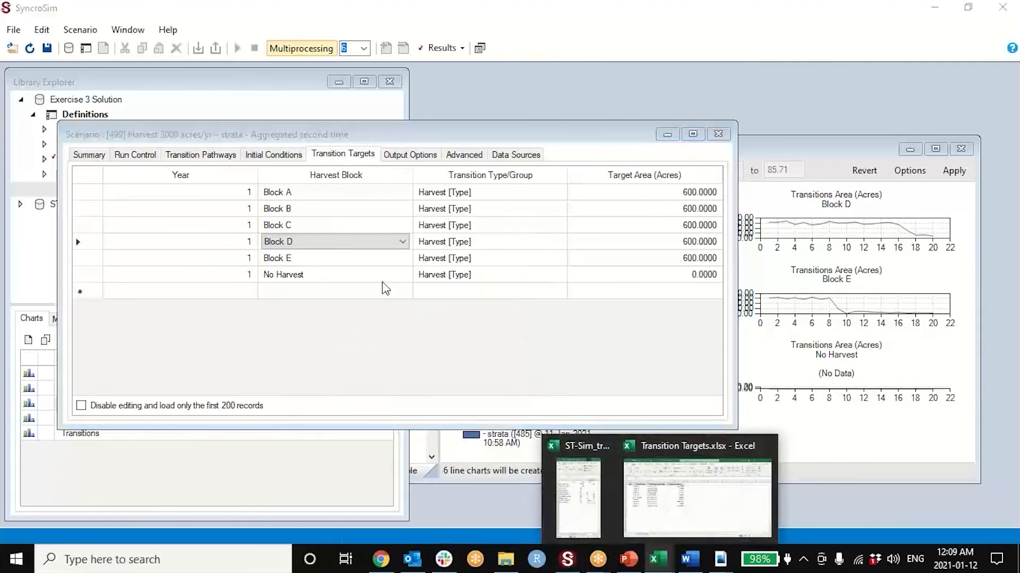
click(697, 494)
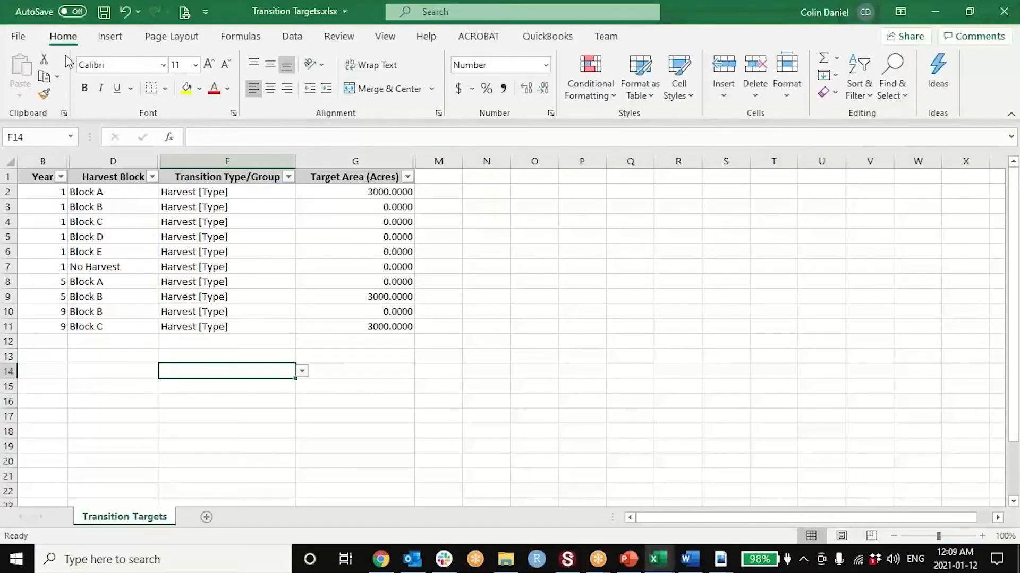
click(104, 14)
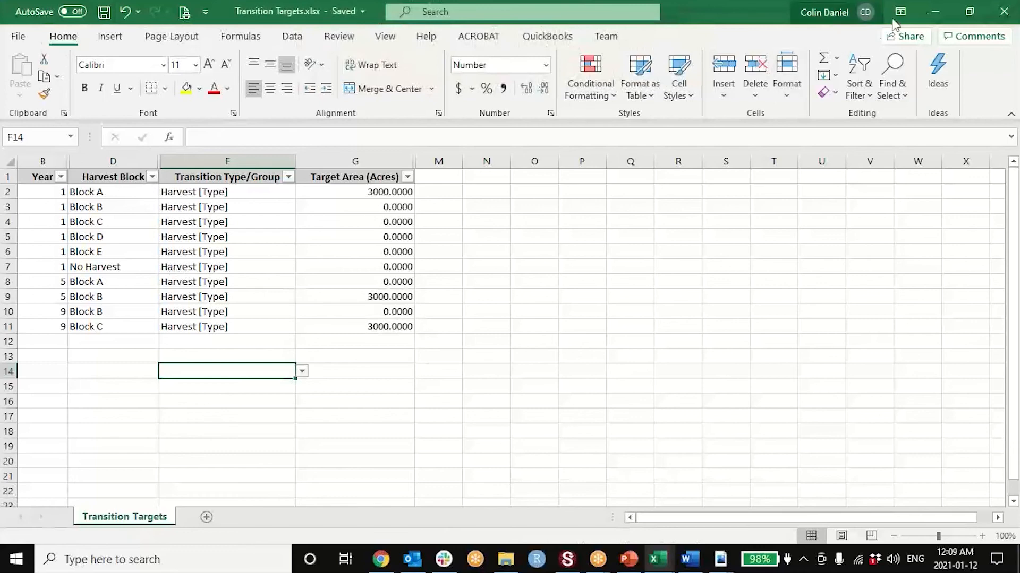
click(936, 13)
- Import the saved Transition Targets.xlsx into the scenario's transition targets, overwriting the existing data, and close the scenario
right_click(326, 202)
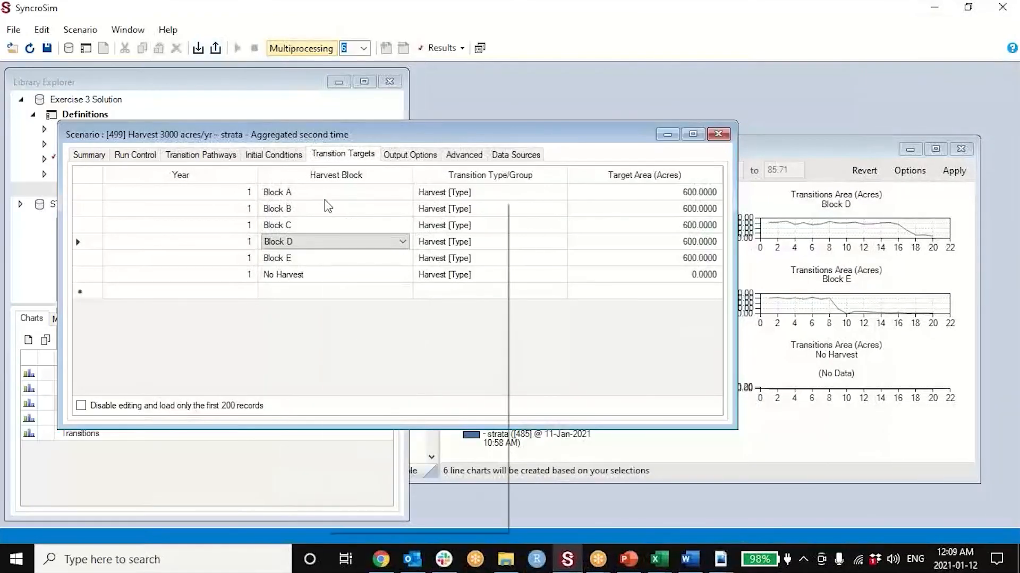
click(372, 321)
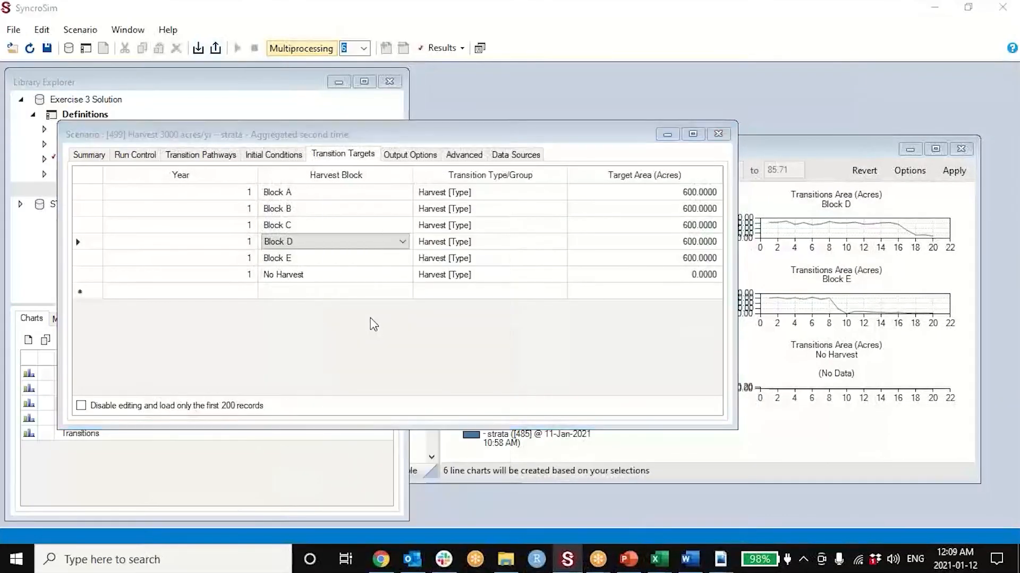
click(355, 110)
double_click(354, 109)
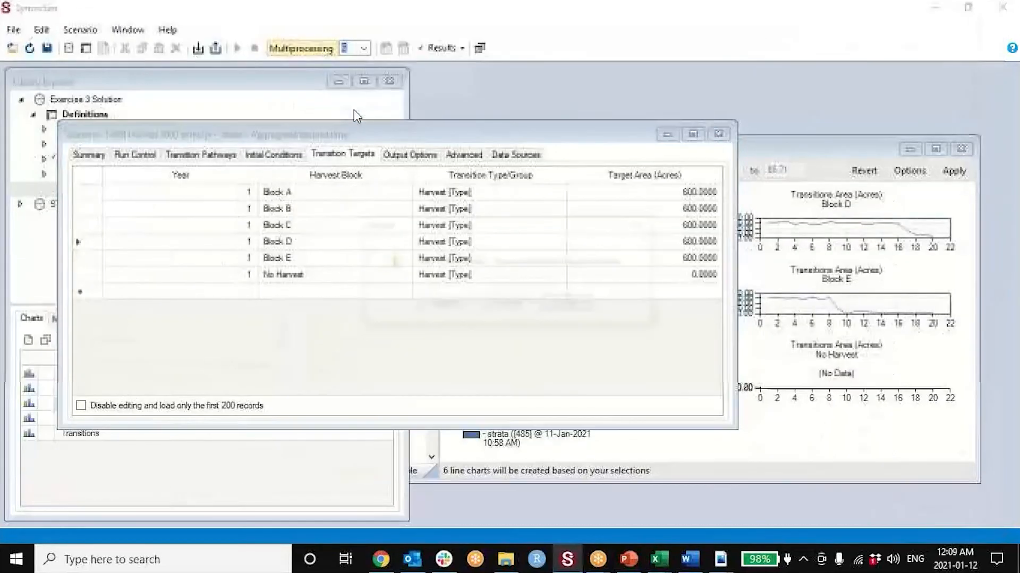
click(507, 303)
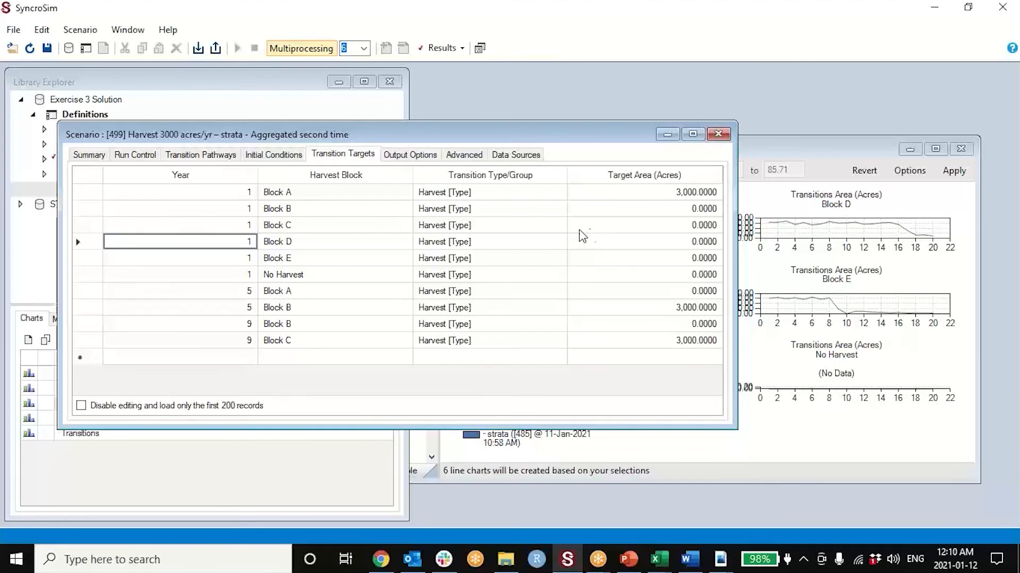
drag(362, 132, 479, 150)
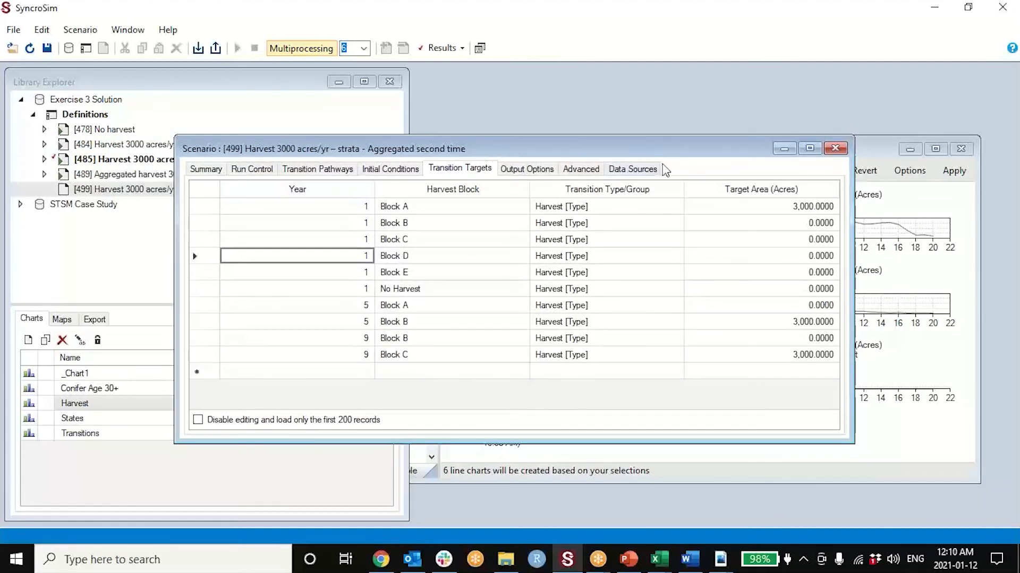
click(836, 150)
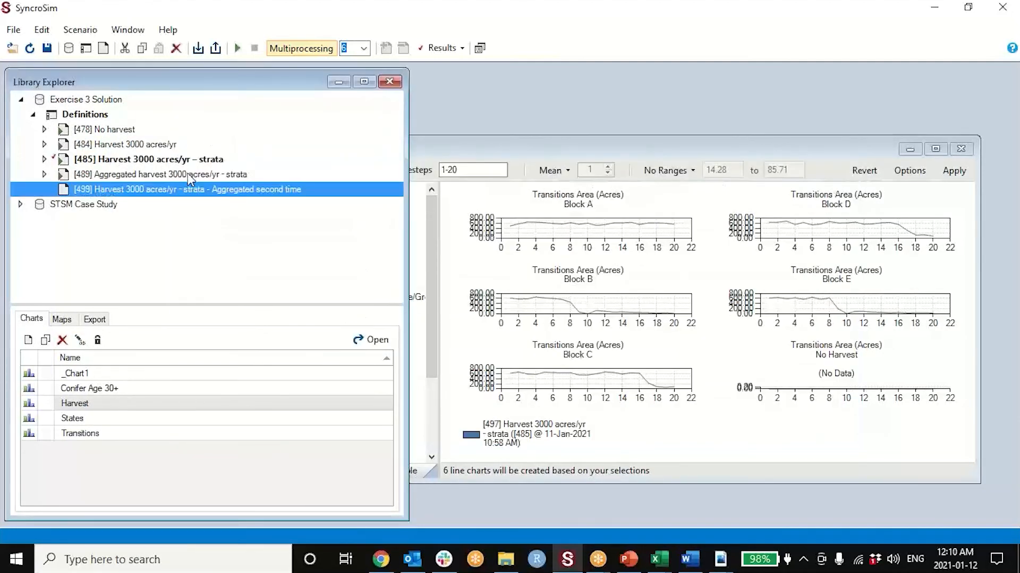
- Review the transition targets of the "Aggregated harvest 3000 acres/yr – strata" scenario for years 1, 5, 9 and 13, and close the scenario
double_click(187, 173)
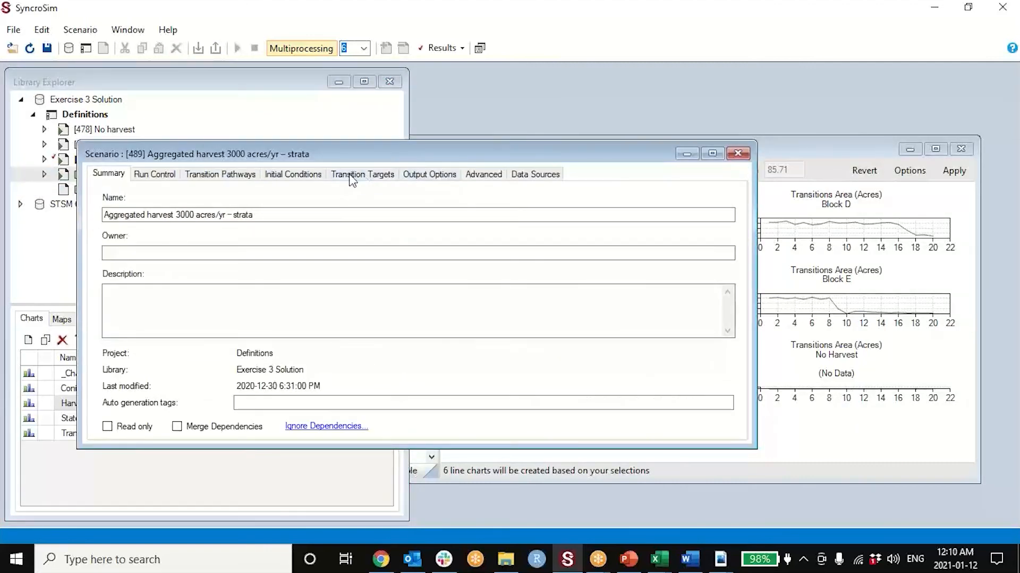
click(356, 178)
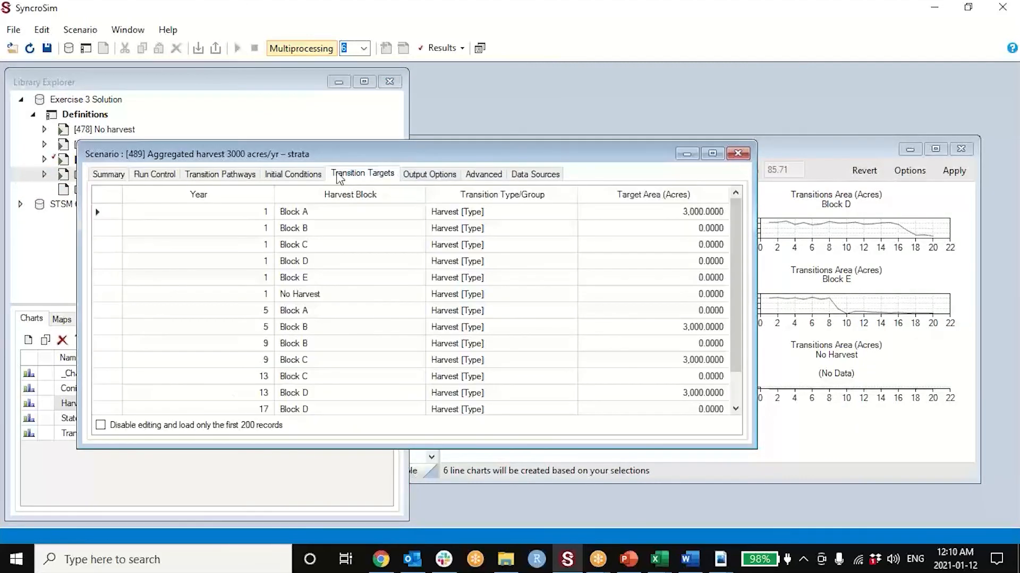
drag(335, 141, 334, 85)
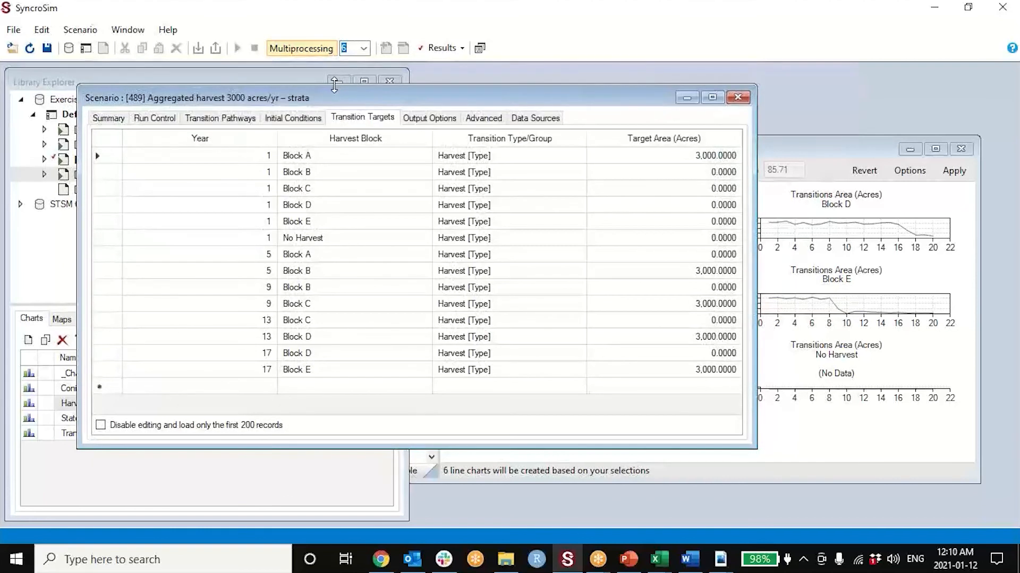
drag(106, 161, 101, 240)
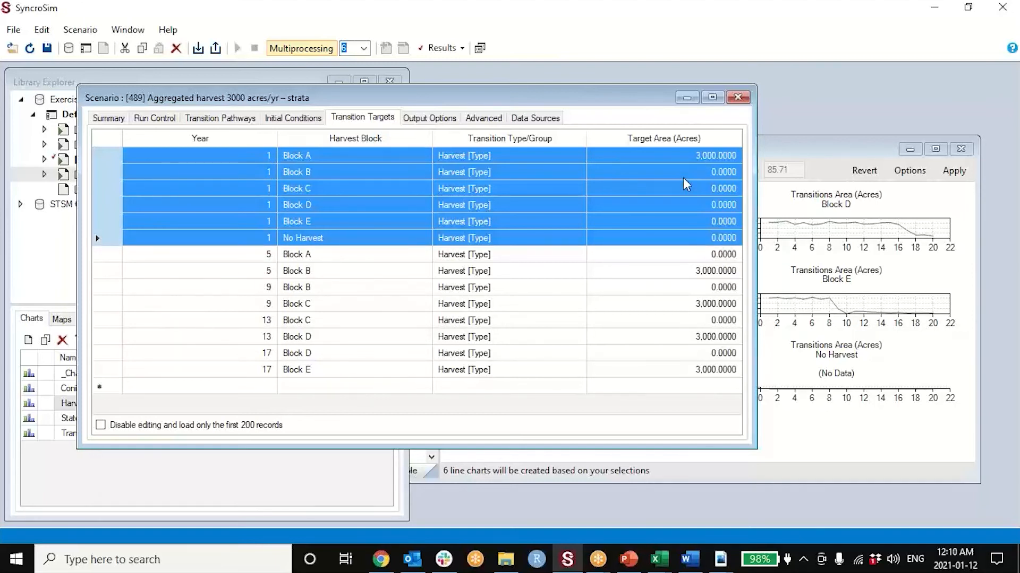
click(105, 255)
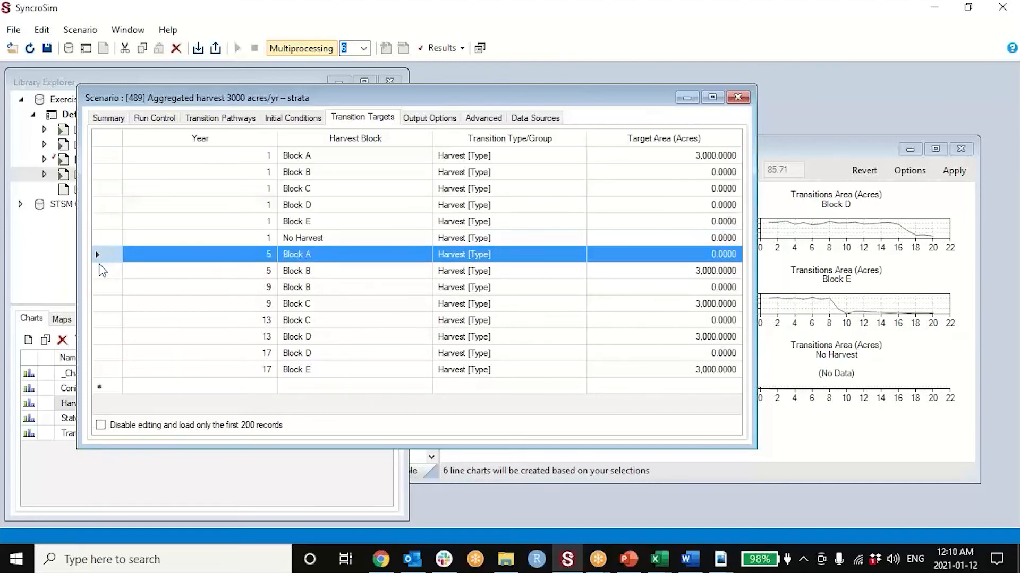
shift+click(101, 269)
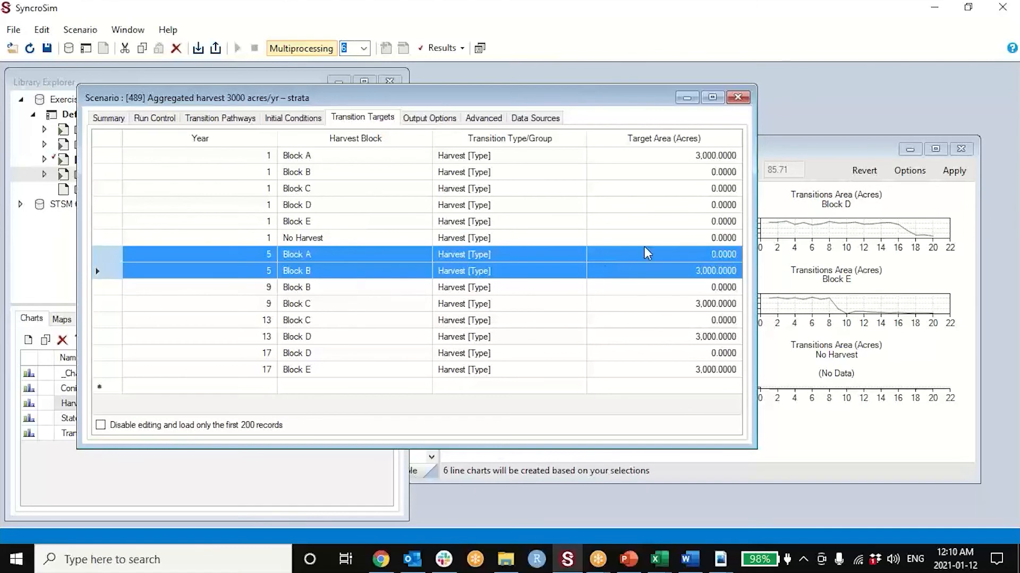
click(106, 292)
drag(106, 293, 109, 336)
click(107, 307)
click(737, 98)
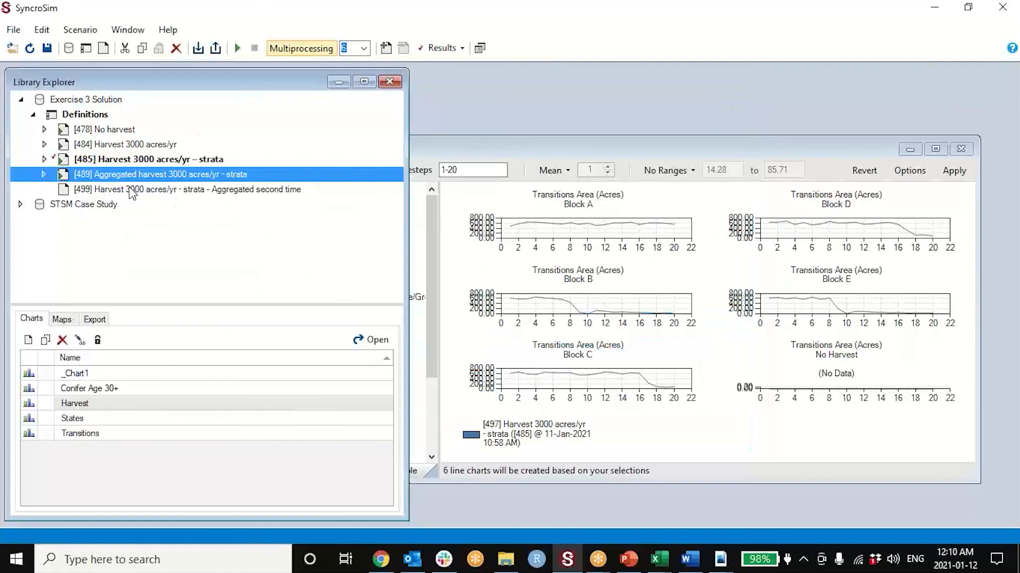
- Add the "Aggregated harvest 3000 acres/yr – strata" scenario to the results and compare both scenarios' harvest by block in the maximized Harvest chart
right_click(130, 170)
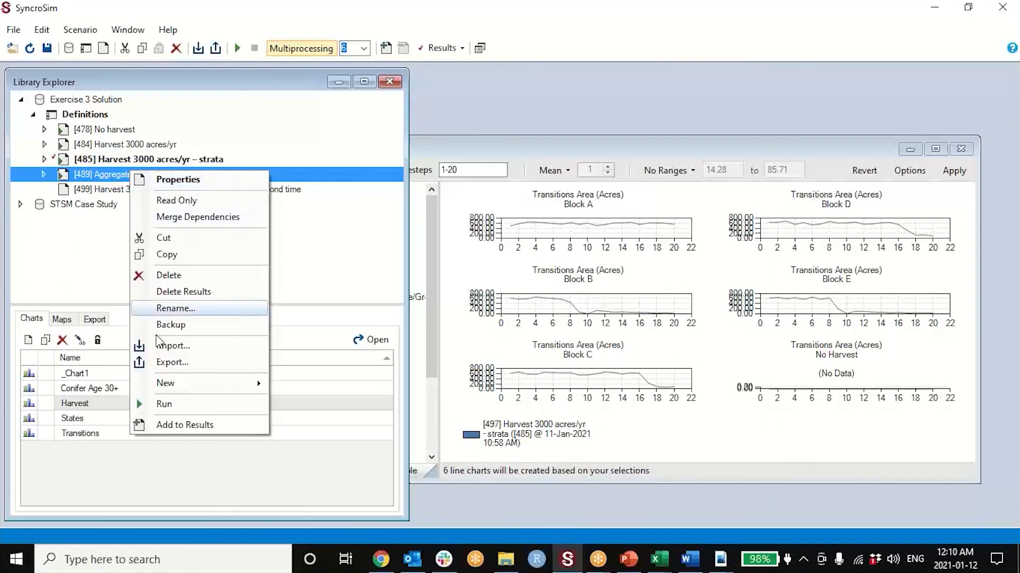
click(182, 421)
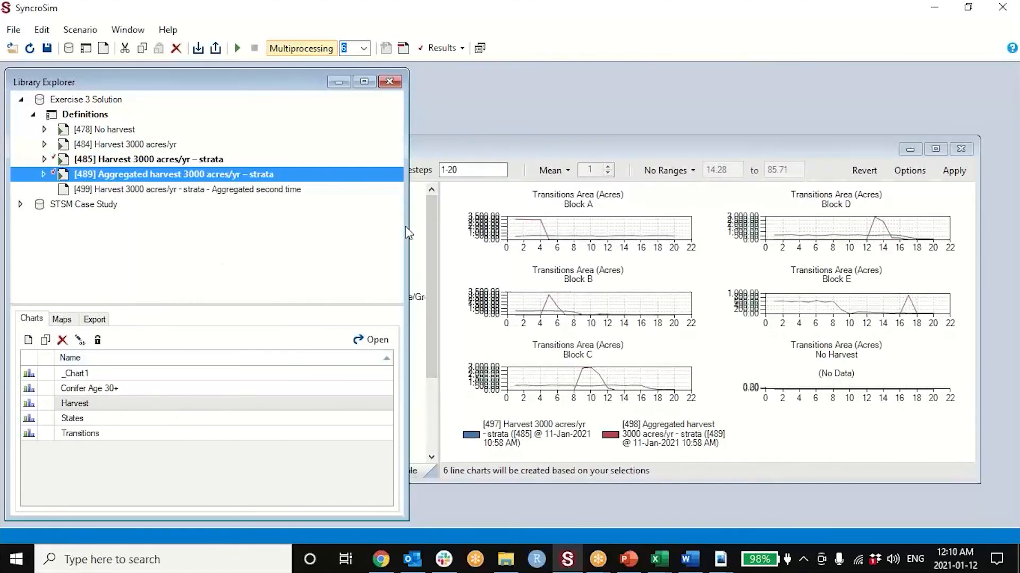
click(936, 150)
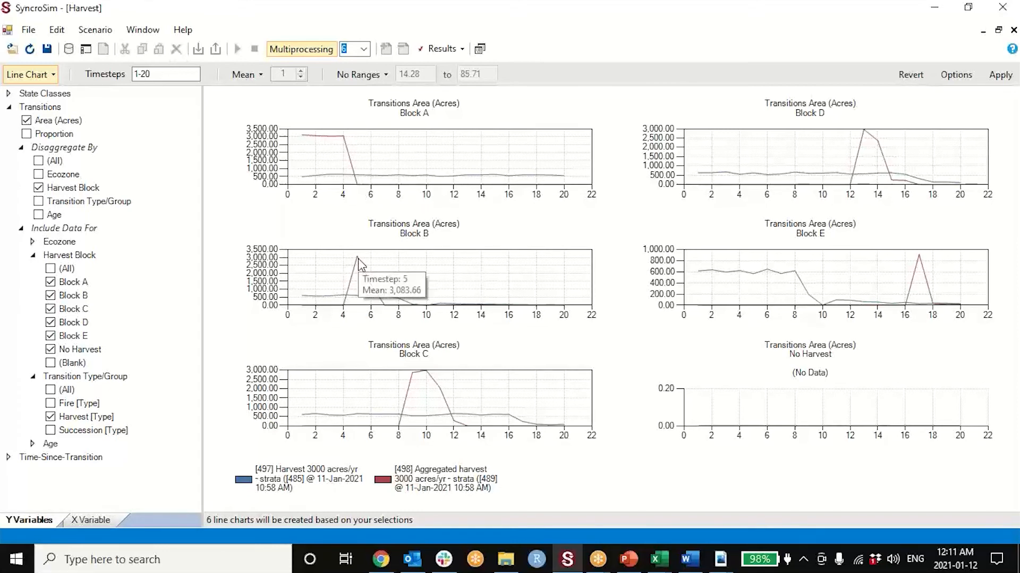
mouse_move(372, 287)
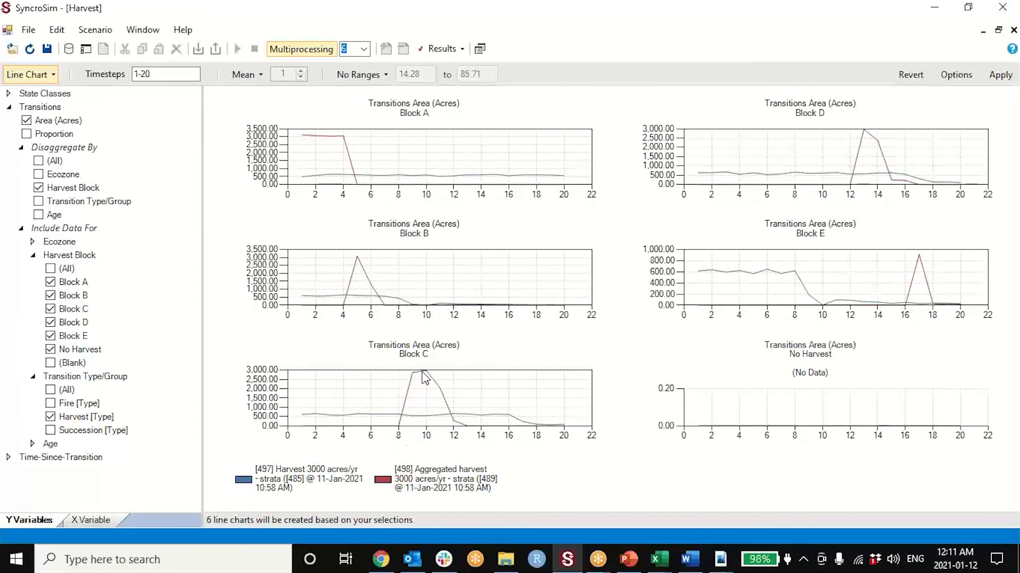
mouse_move(425, 371)
- Switch to Excel to look over the Transition Targets.xlsx rows, and minimize the workbook
click(934, 7)
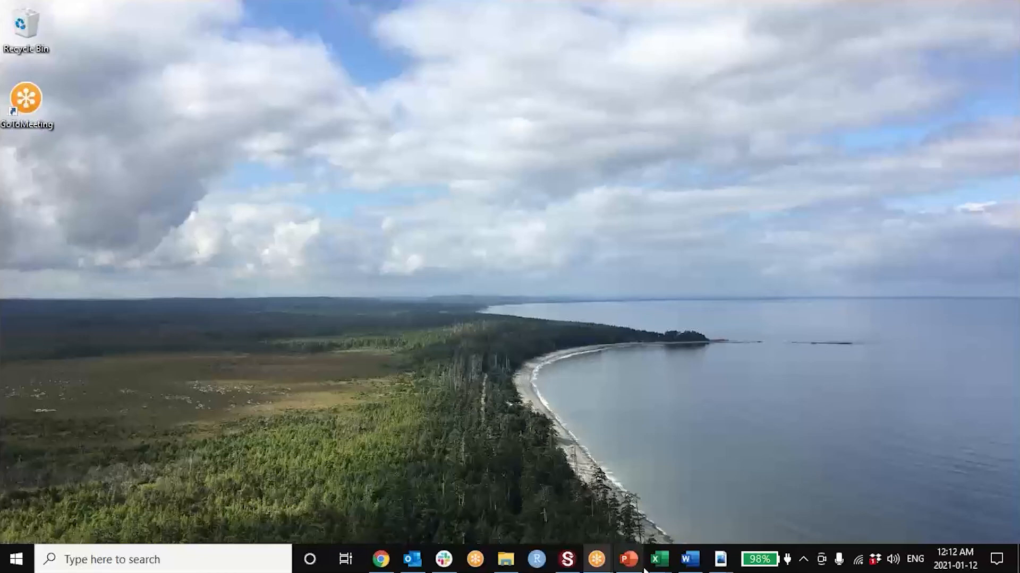
mouse_move(659, 566)
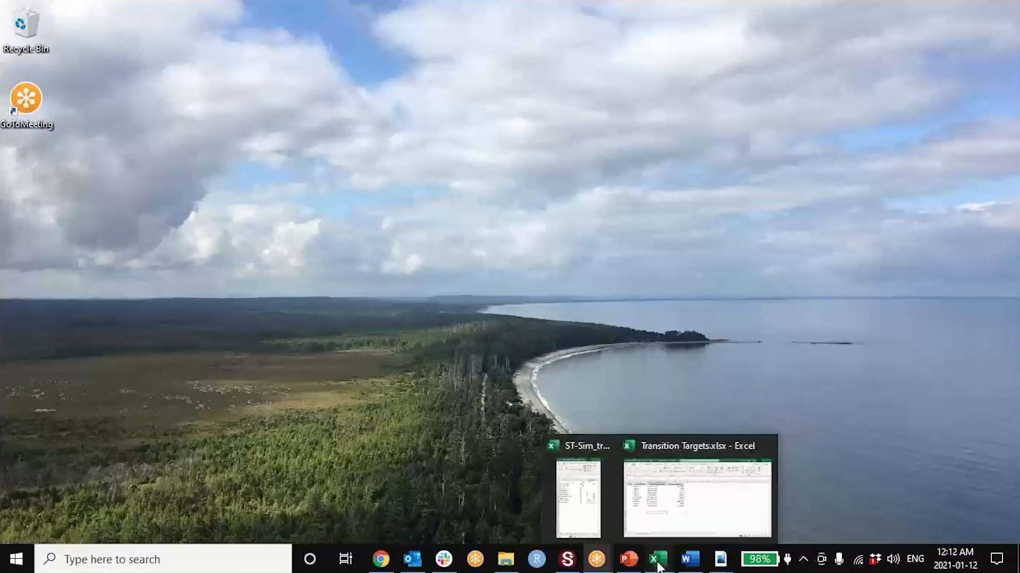
click(684, 503)
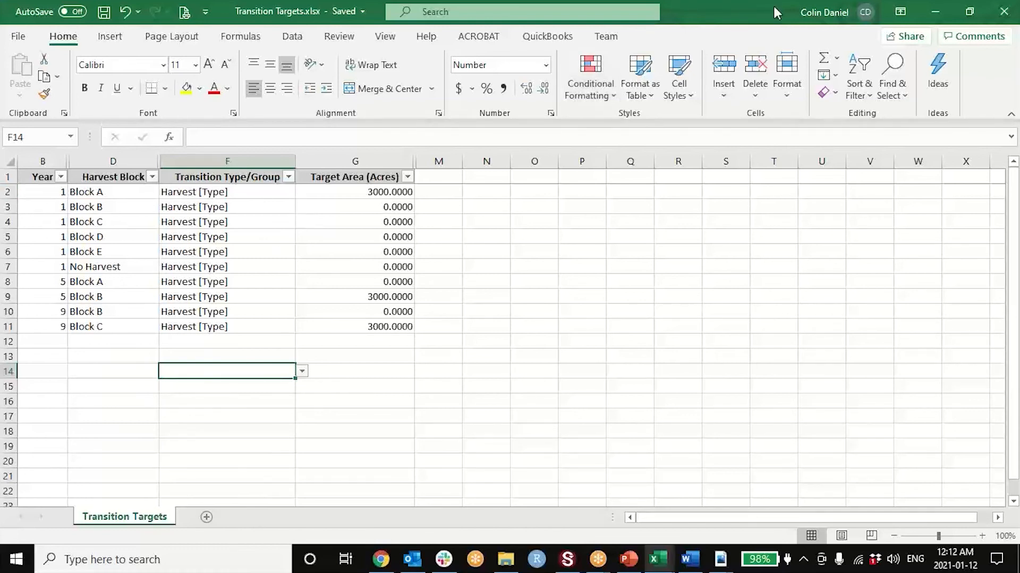
click(936, 13)
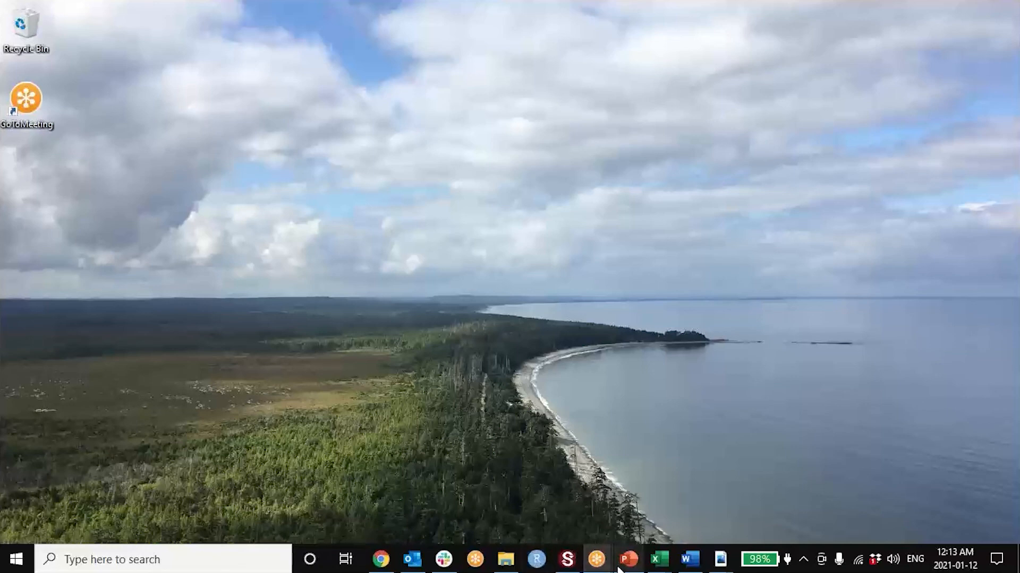
- Switch back to SyncroSim, close the Harvest chart and collapse the Exercise 3 Solution library
click(561, 562)
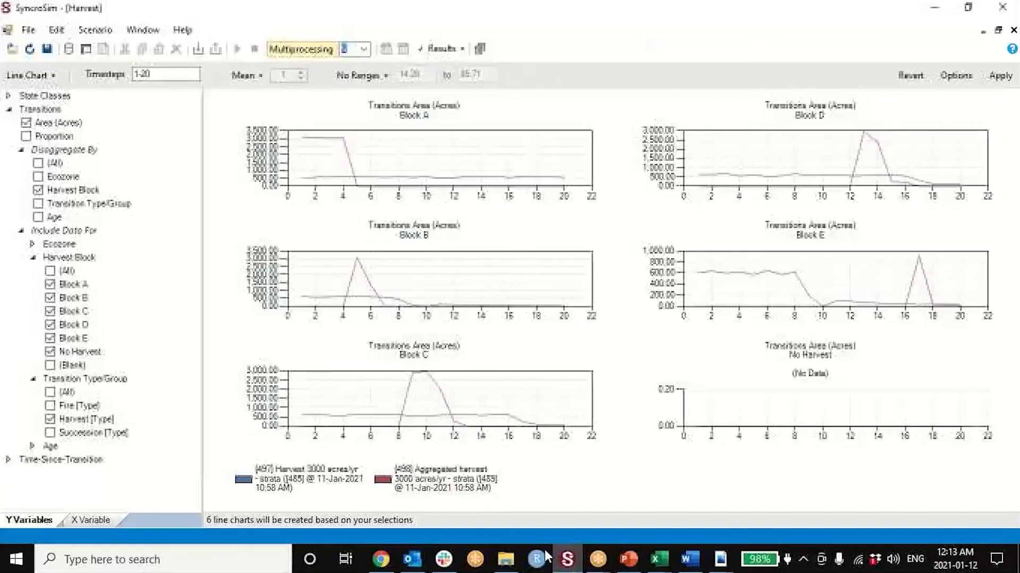
click(998, 29)
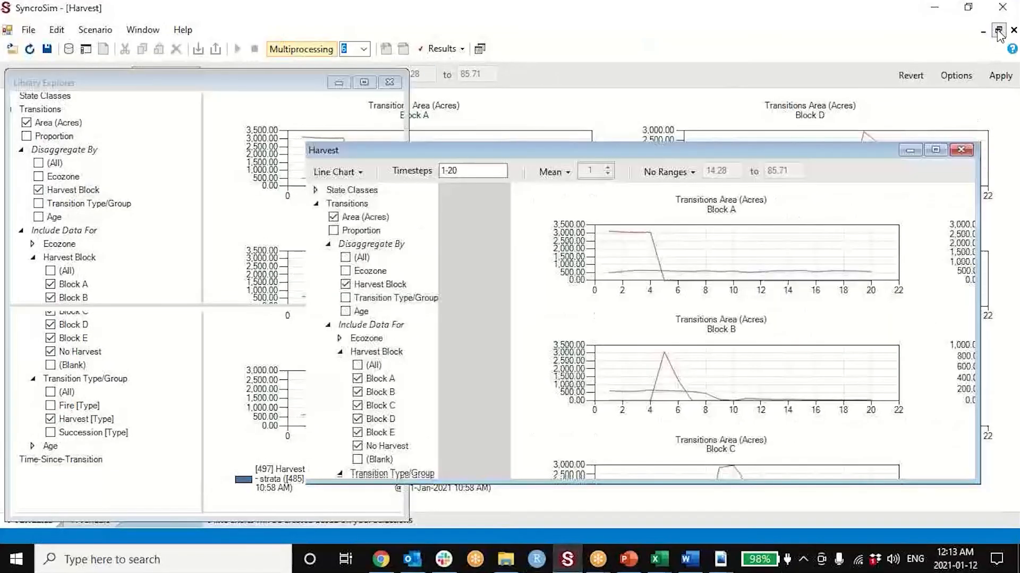
click(960, 149)
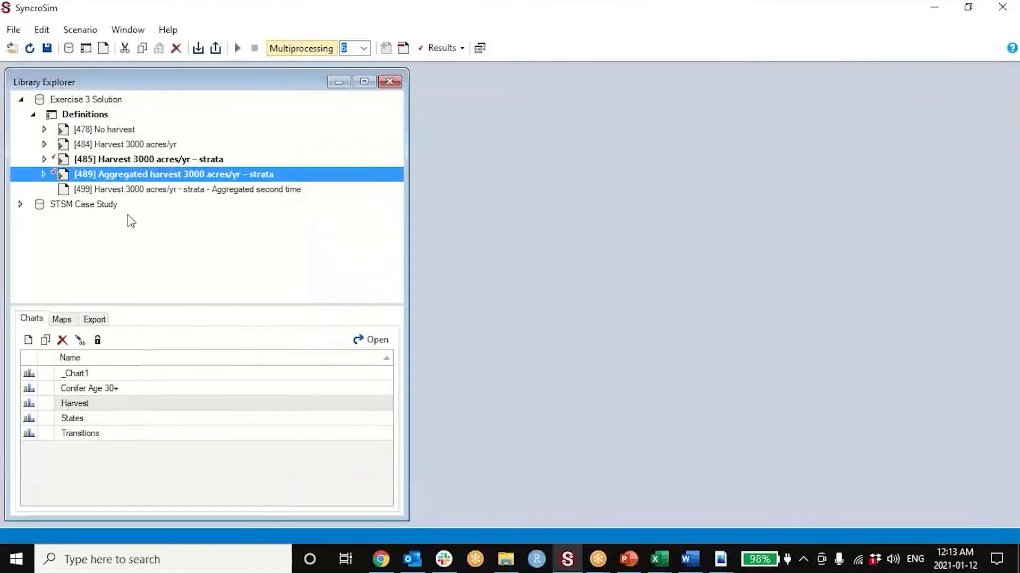
click(21, 100)
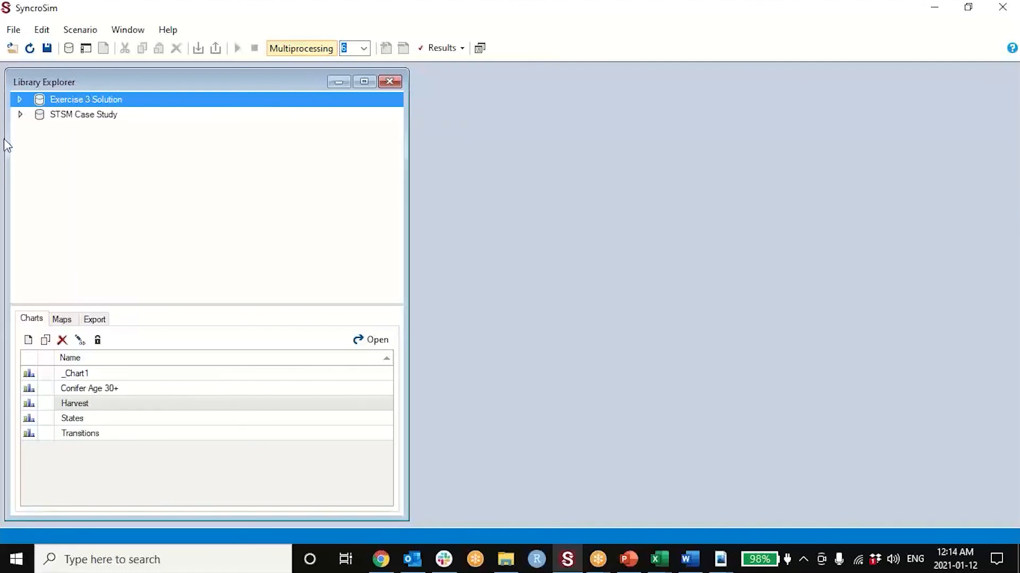
- Expand the STSM Case Study library and open the Hawaii LULC Change project at its Moisture Zone strata
double_click(25, 118)
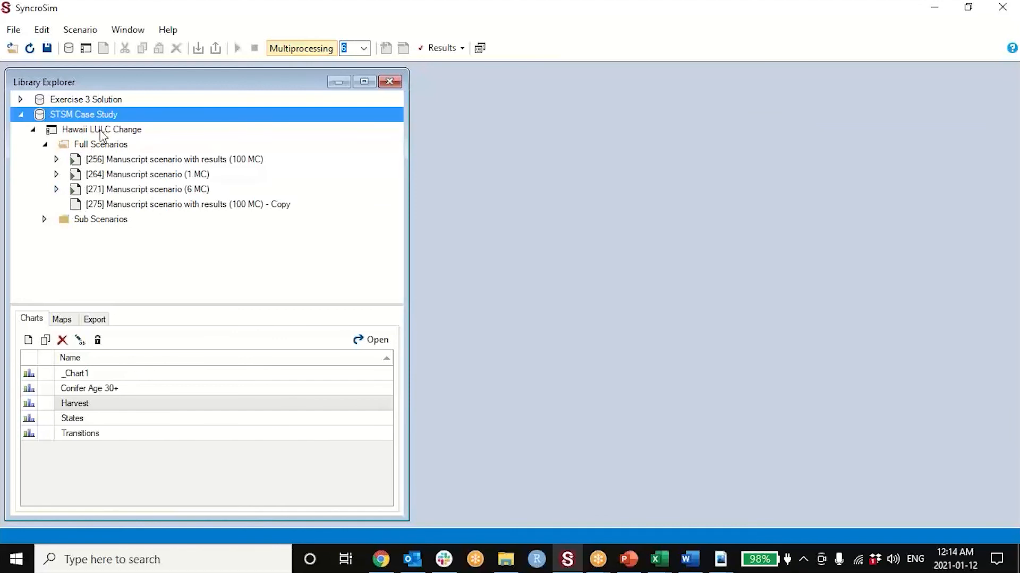
double_click(101, 132)
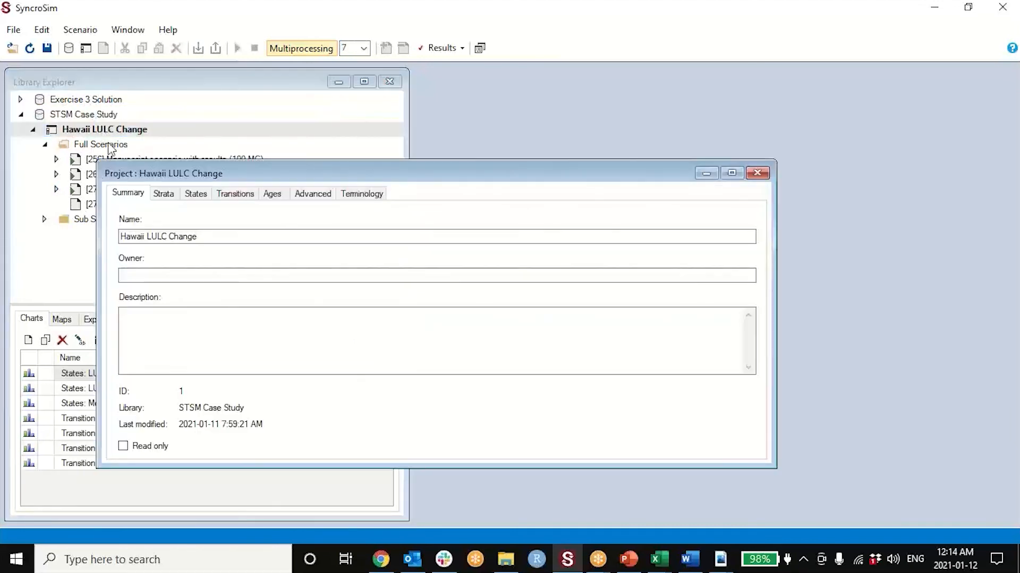
drag(160, 175, 190, 134)
click(184, 162)
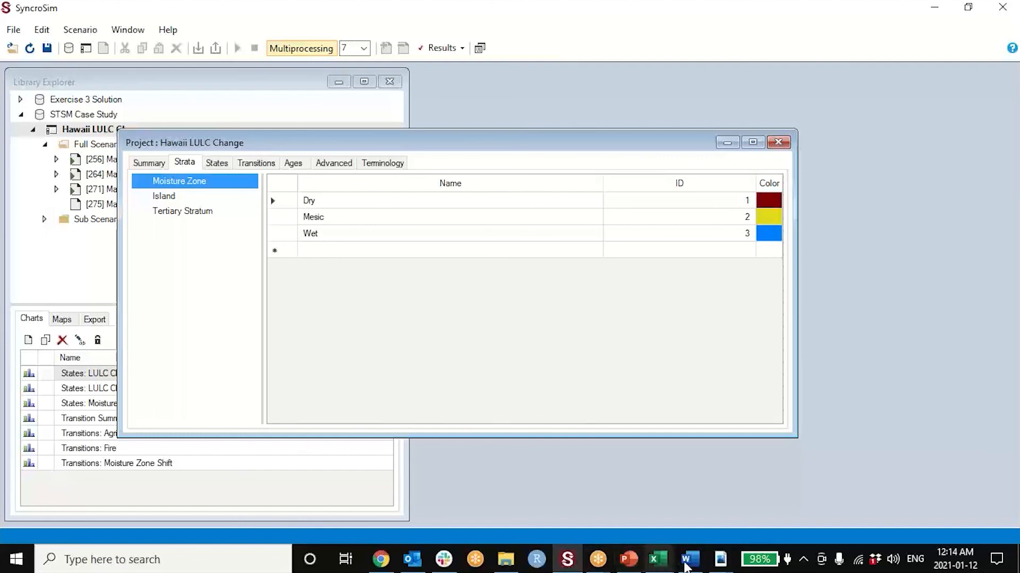
- Switch to Adobe Acrobat and look through the supplementary state-and-transition simulation models PDF for the moisture zone shifts section
mouse_move(718, 564)
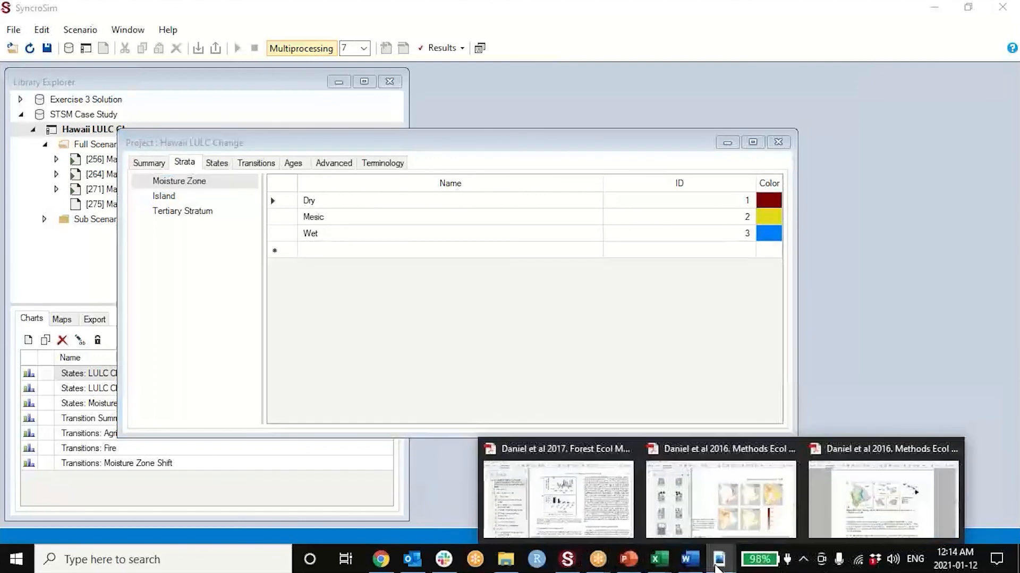
click(863, 513)
scroll(339, 357, up, 8)
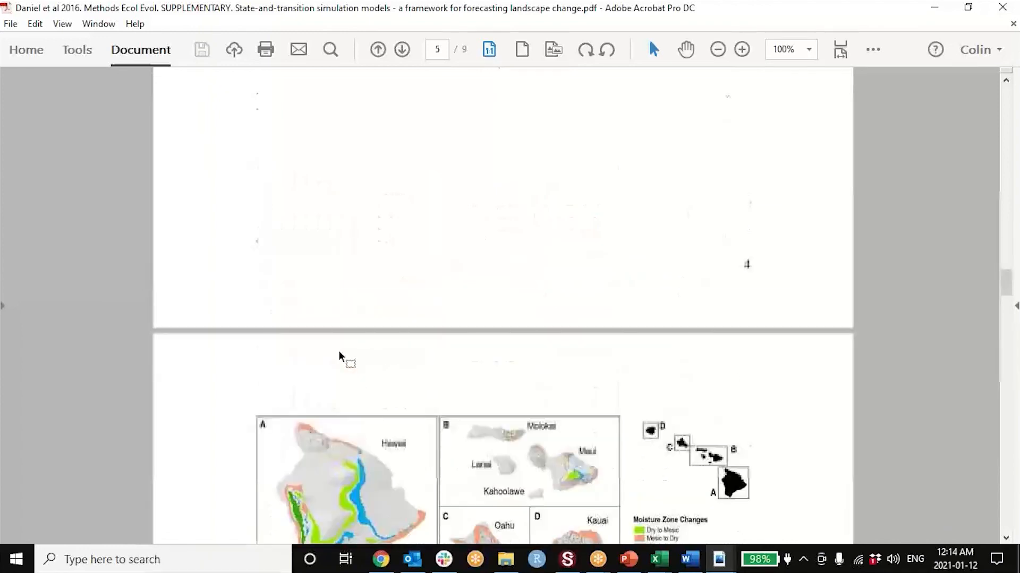
- Find the Fig. 4 moisture zone map on page 6 of the main state-and-transition simulation models article, examine it and return to SyncroSim
mouse_move(718, 561)
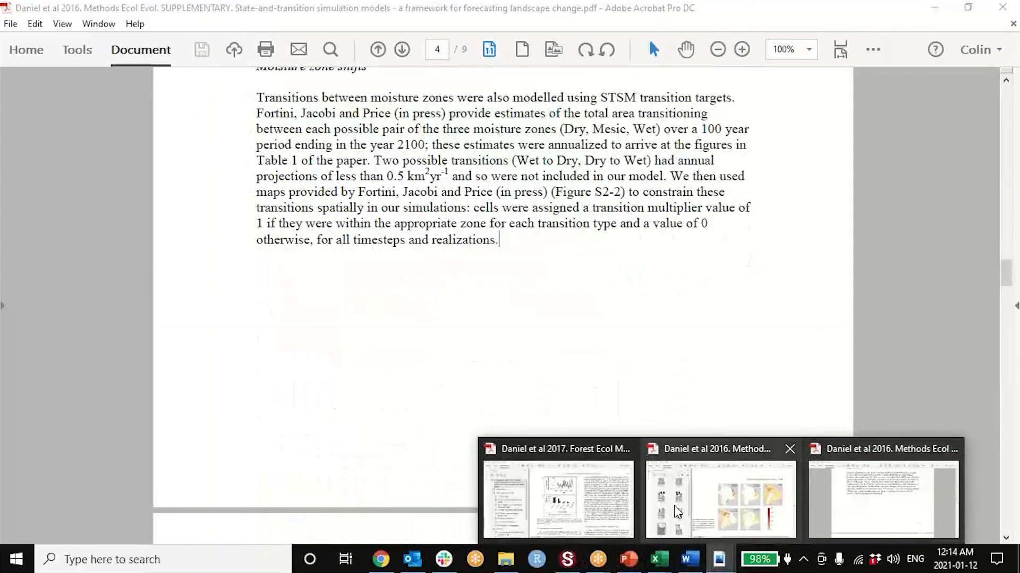
click(685, 494)
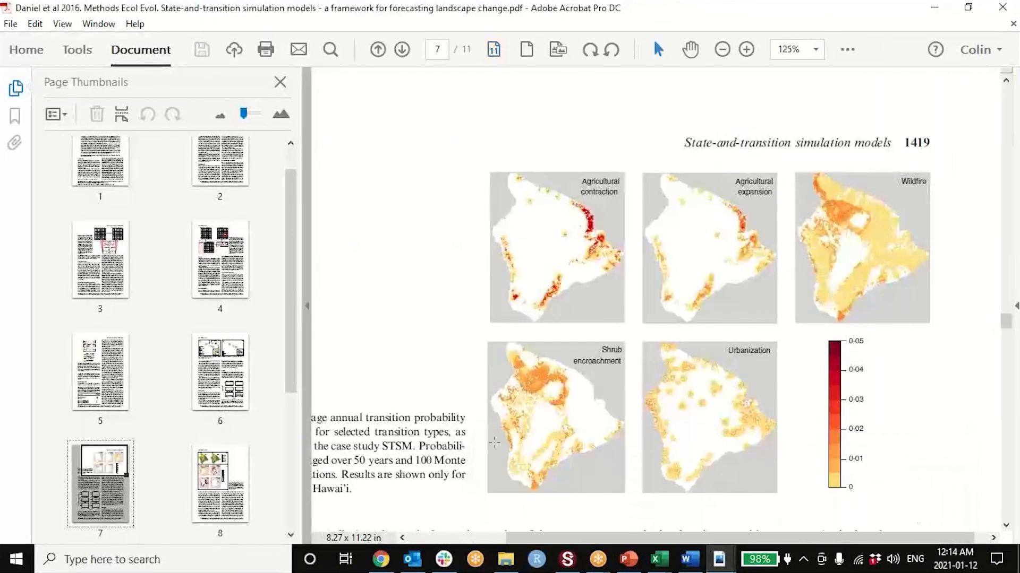
scroll(292, 247, up, 1)
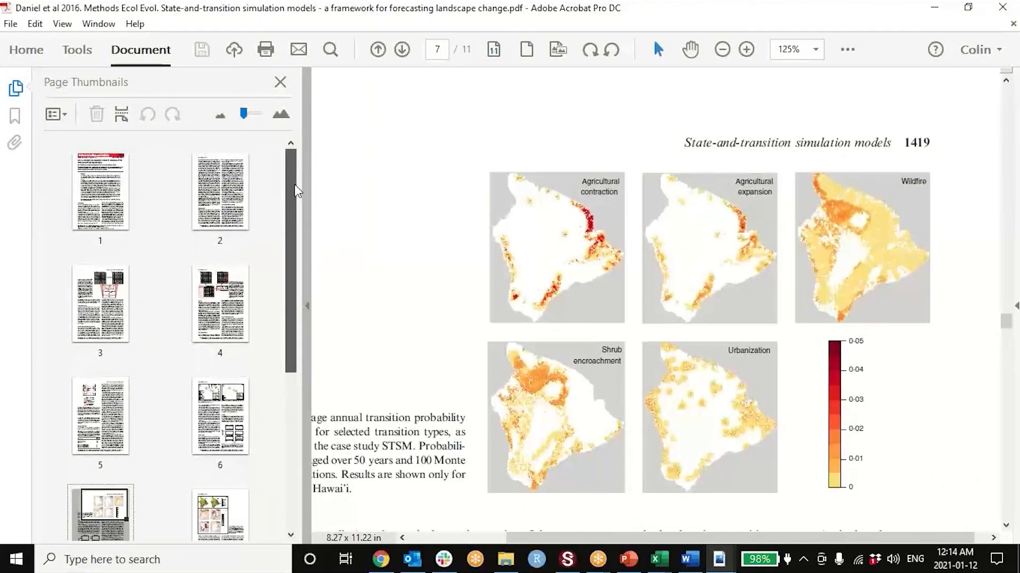
scroll(212, 467, down, 1)
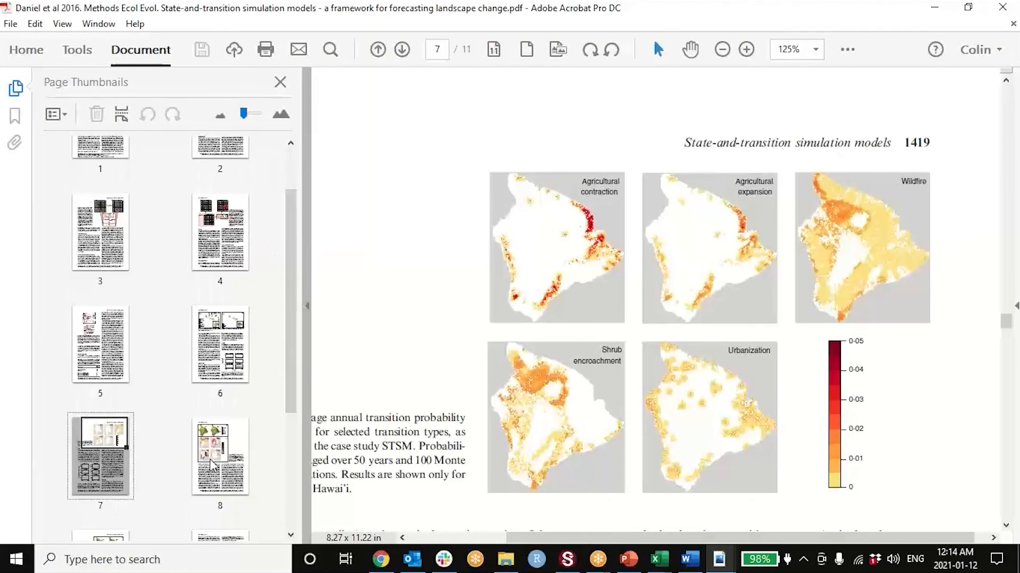
click(207, 458)
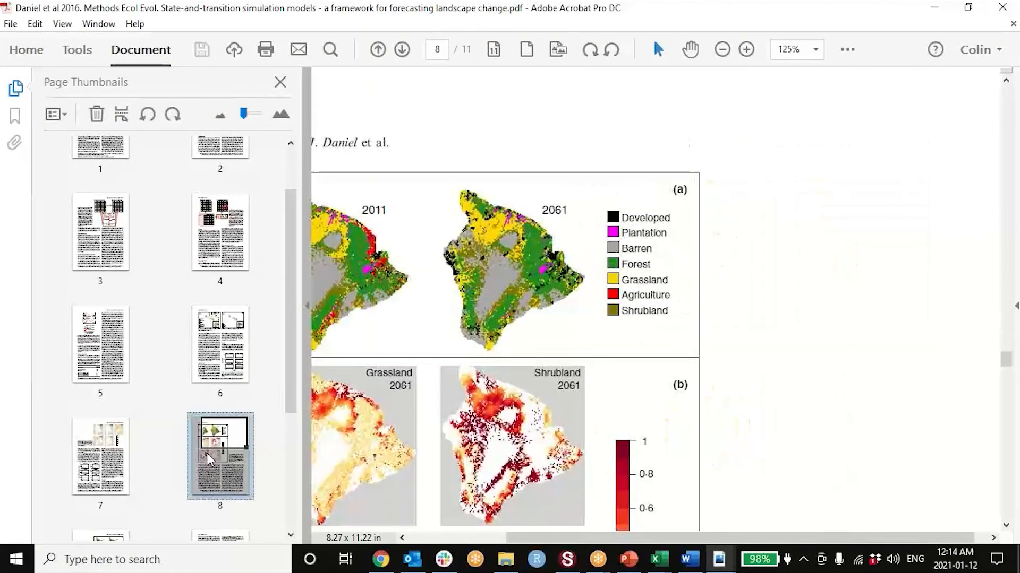
scroll(148, 296, up, 1)
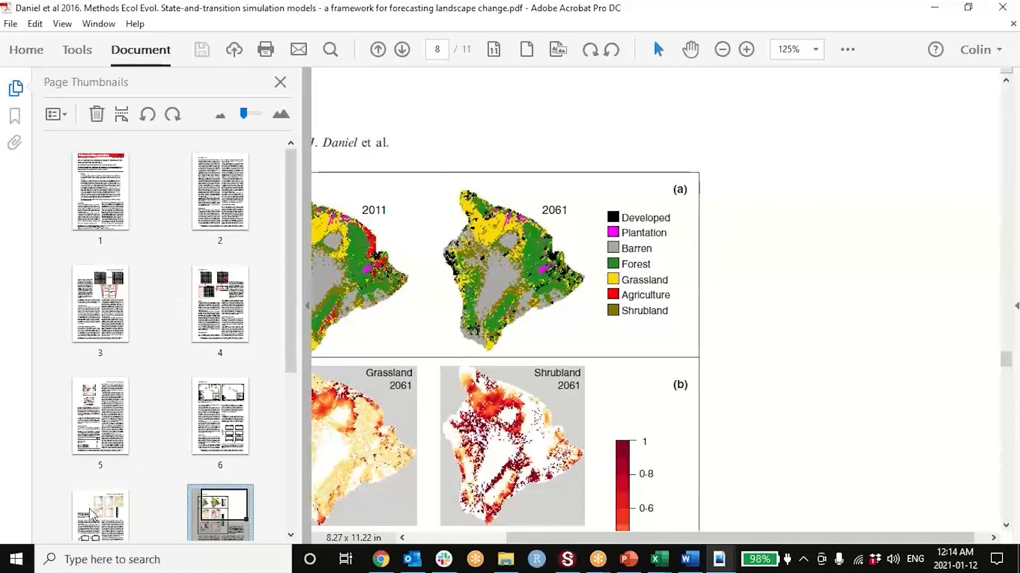
click(208, 435)
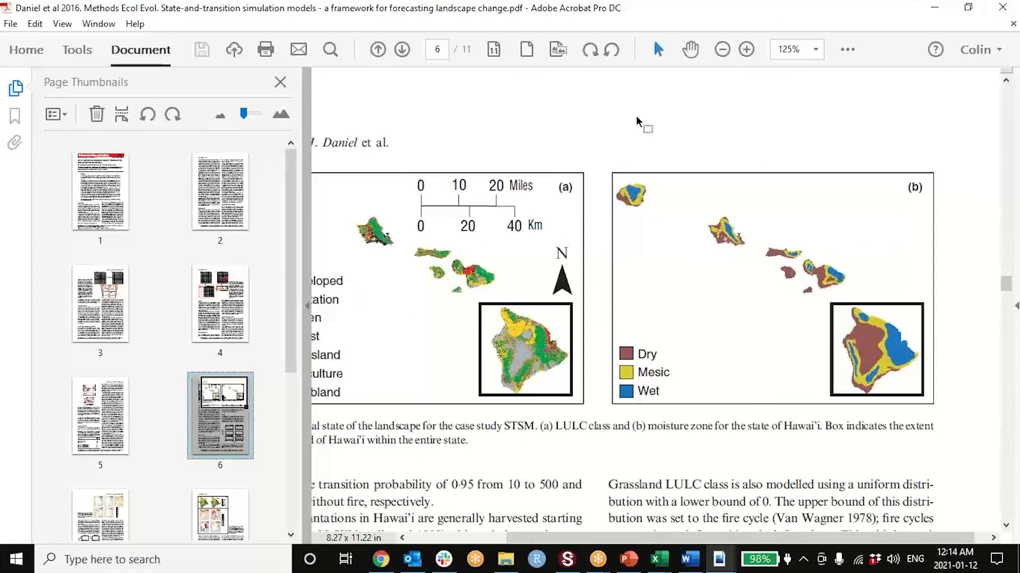
click(280, 85)
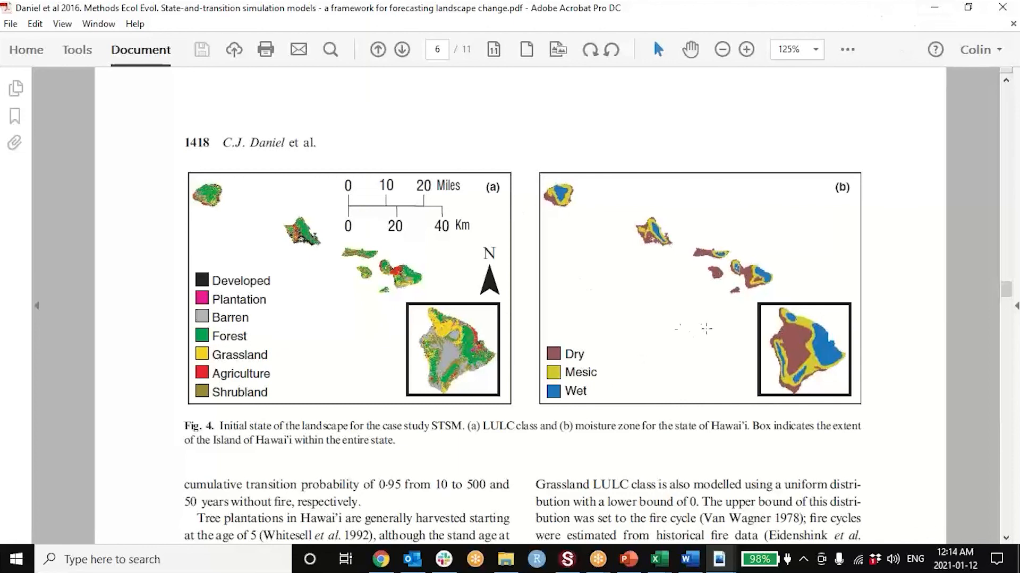
click(936, 10)
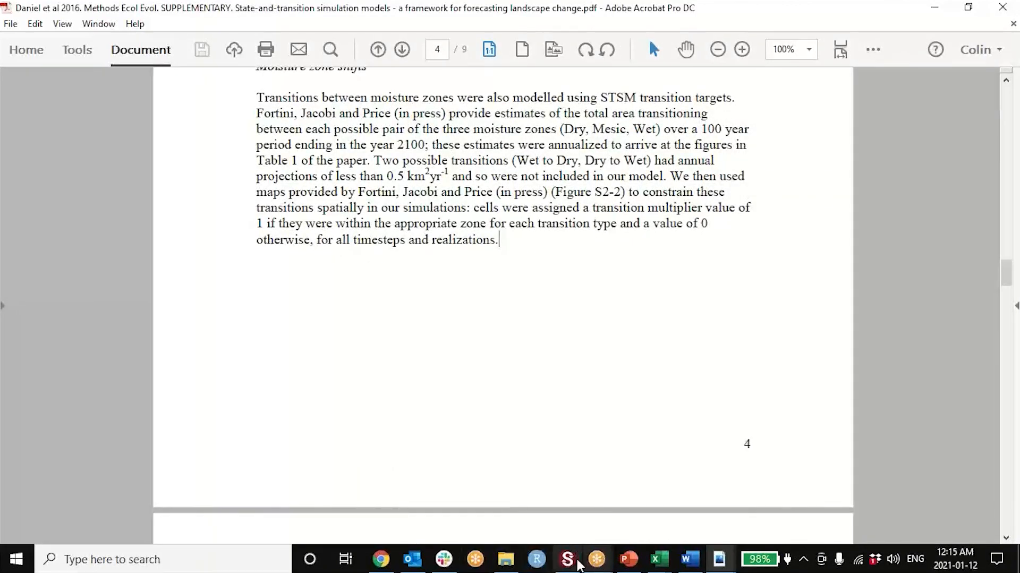
click(578, 564)
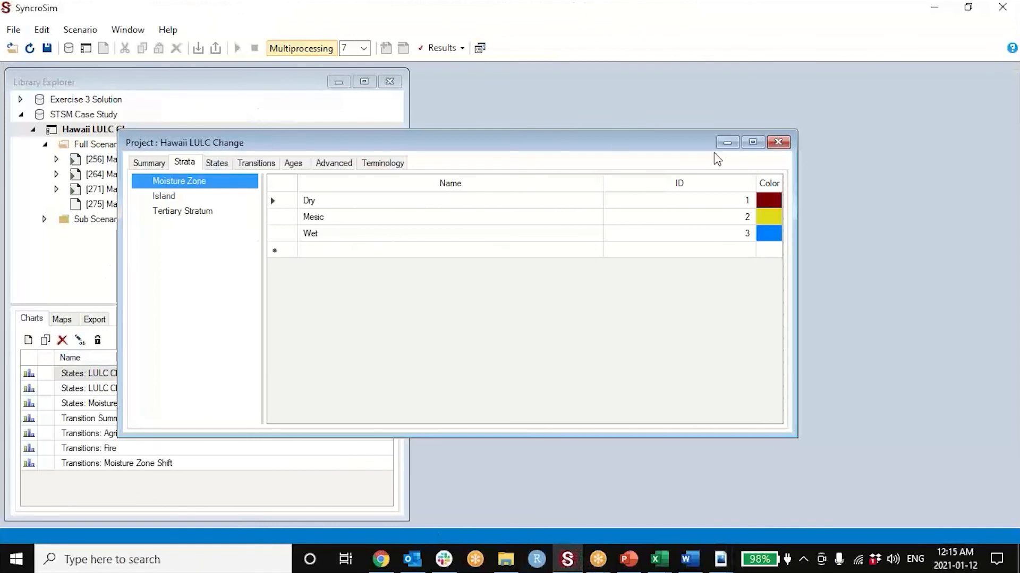
- Close the project properties and open the copied 100 MC manuscript scenario's transition pathways as a maximized Transitions table
click(778, 142)
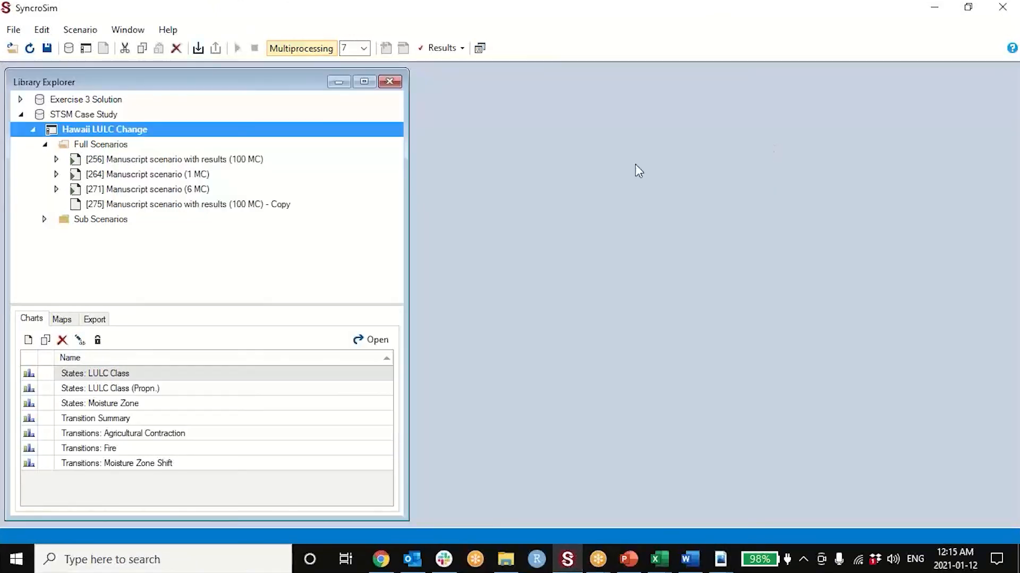
double_click(153, 205)
drag(283, 185, 286, 121)
click(261, 149)
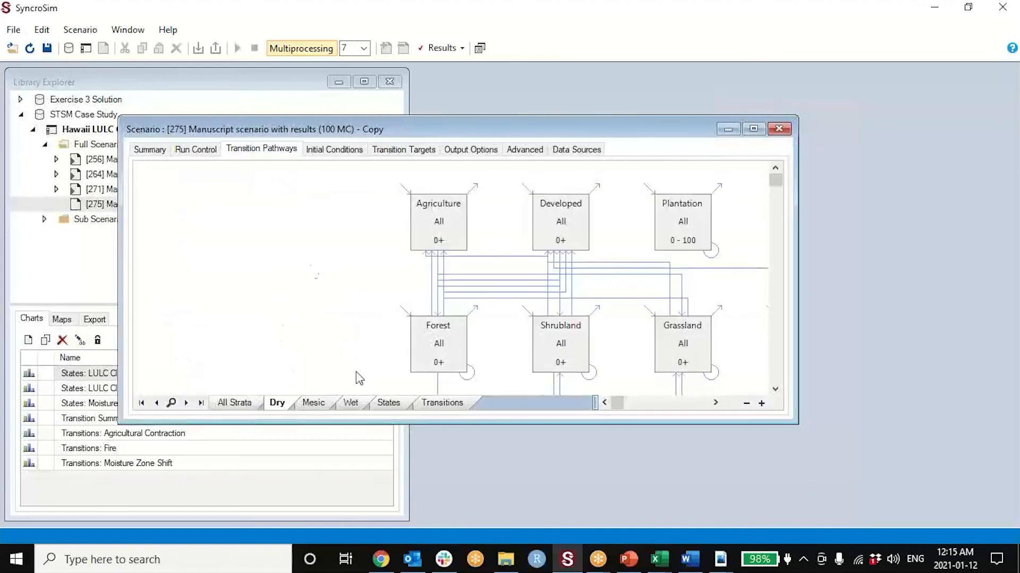
click(436, 404)
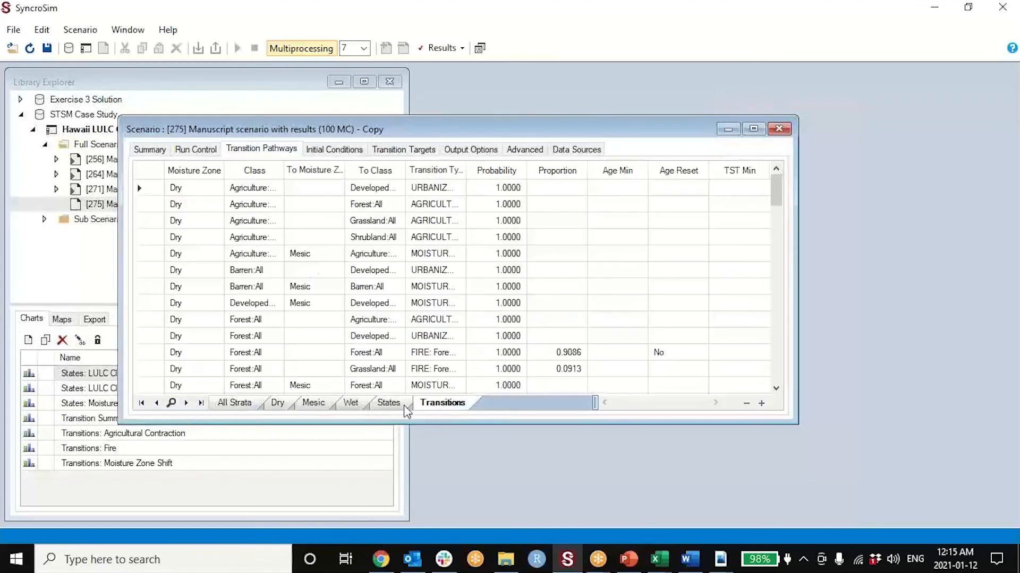
click(754, 130)
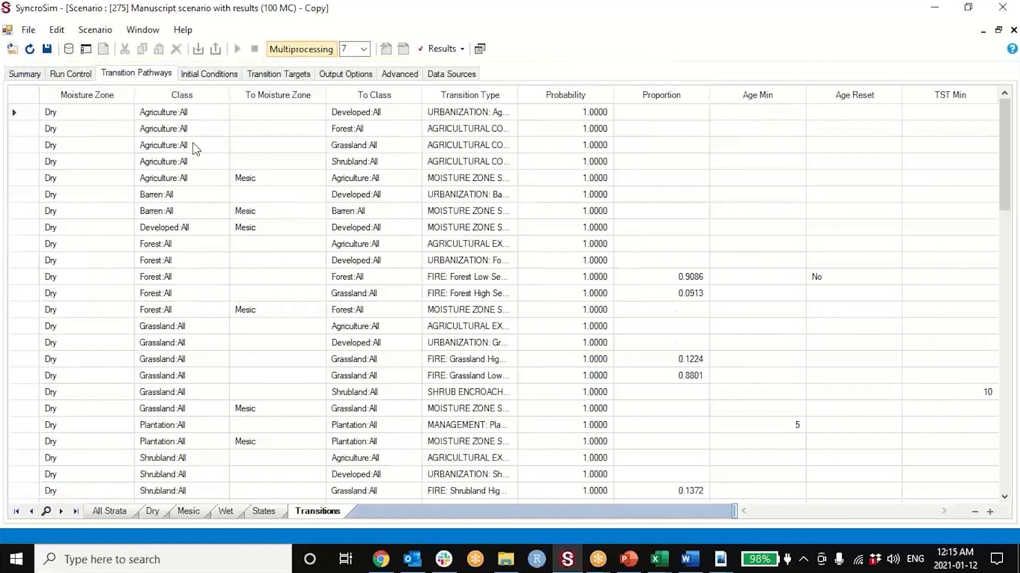
- Sort the transitions by Transition Type, widen that column and examine the forest and grassland FIRE high and low severity rows
click(454, 97)
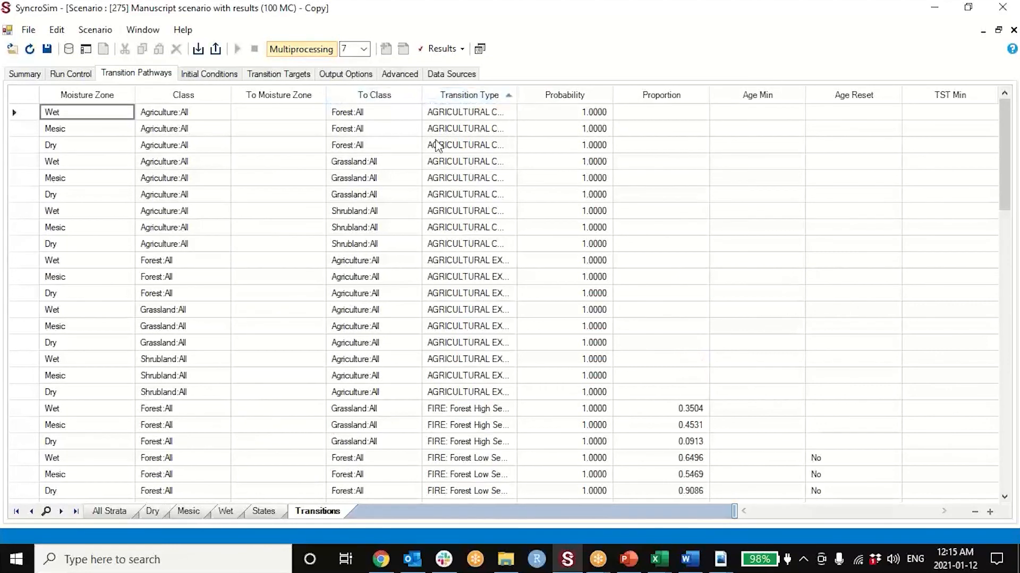
scroll(437, 366, down, 2)
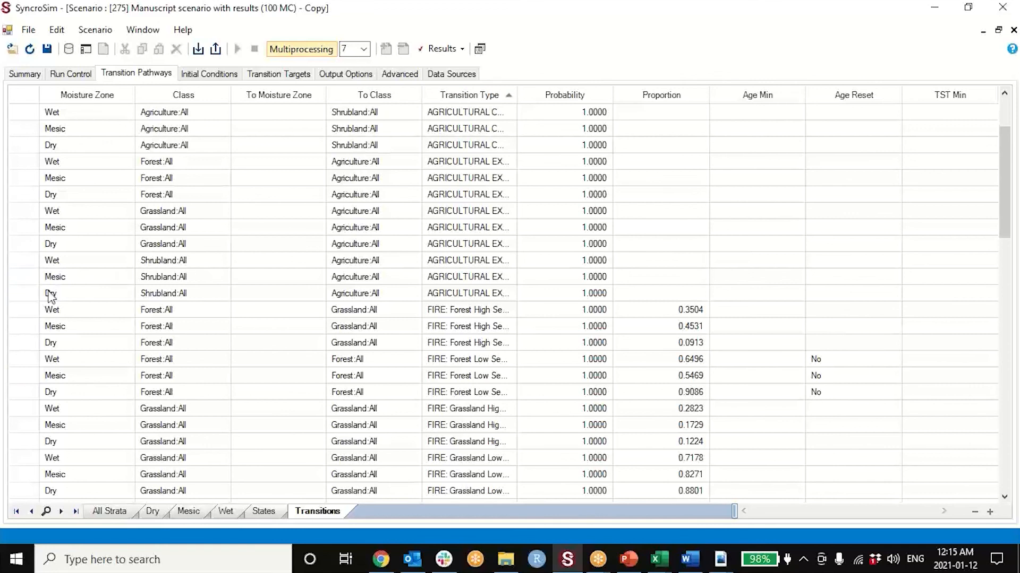
click(25, 309)
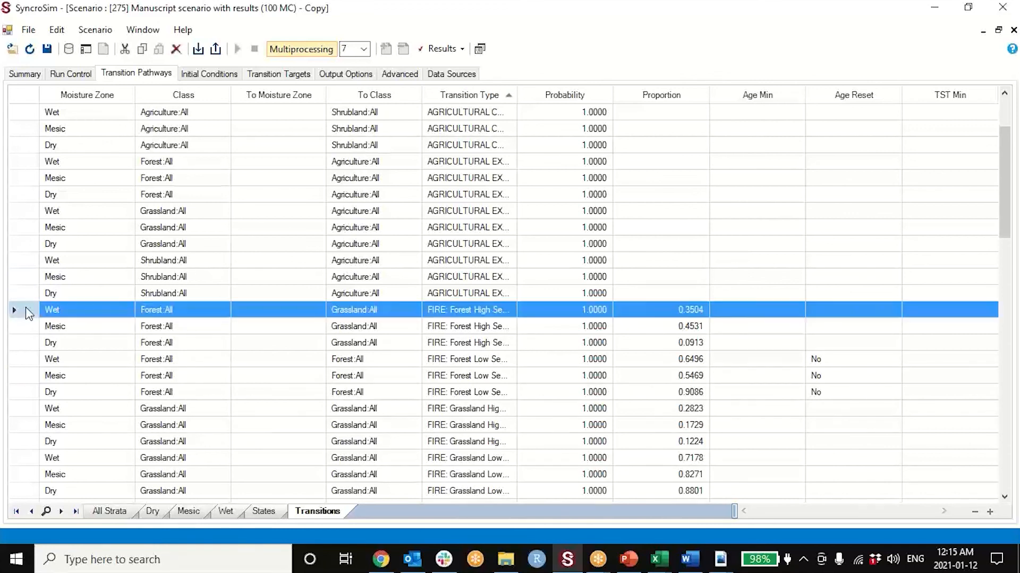
drag(517, 96, 564, 96)
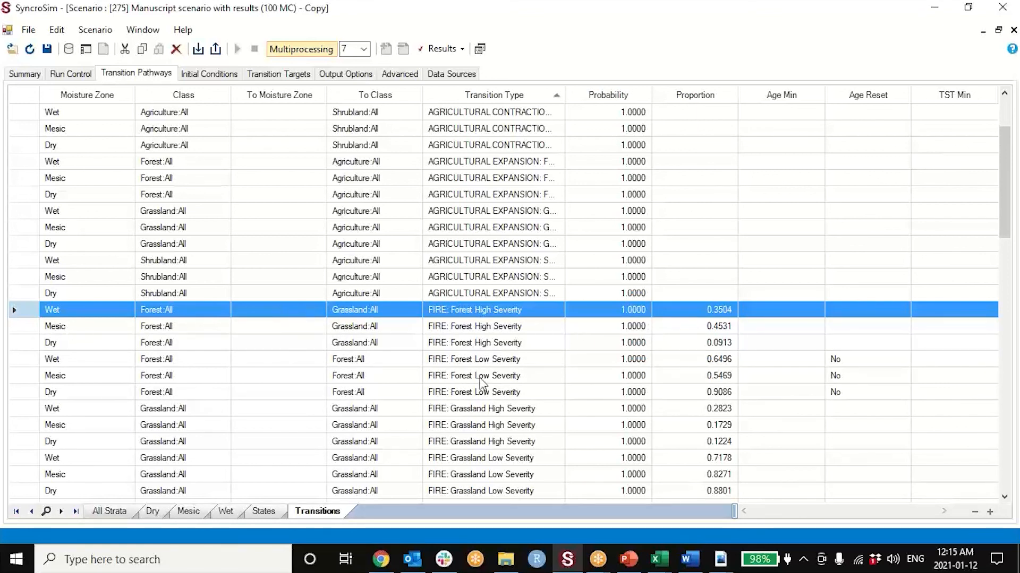
scroll(198, 389, down, 2)
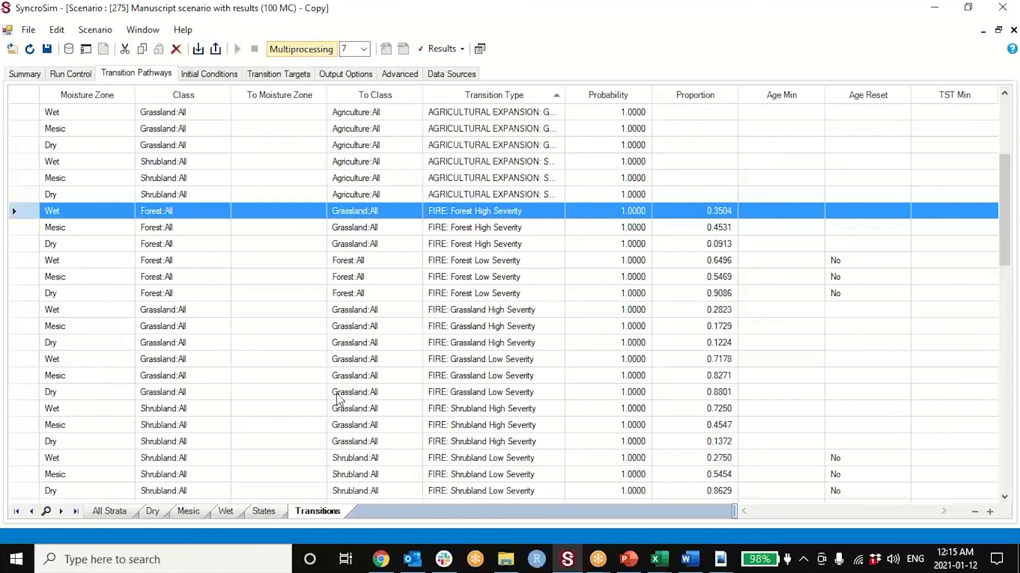
drag(27, 345, 30, 364)
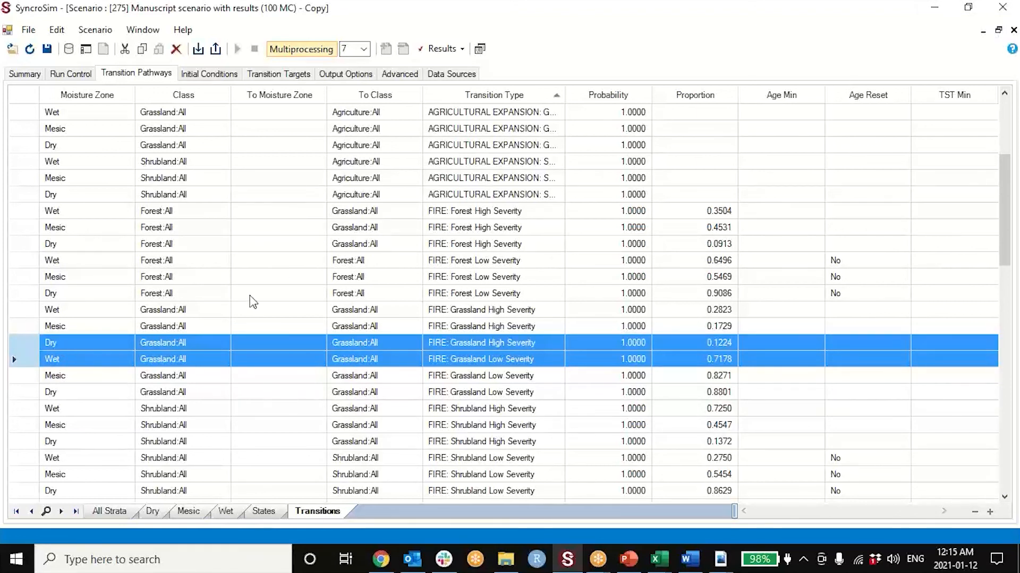
- Widen the Transition Type column further and examine the MOISTURE ZONE SHIFT rows, highlighting the Dry->Mesic transition for Shrubland:All
drag(566, 99, 608, 99)
scroll(472, 337, up, 4)
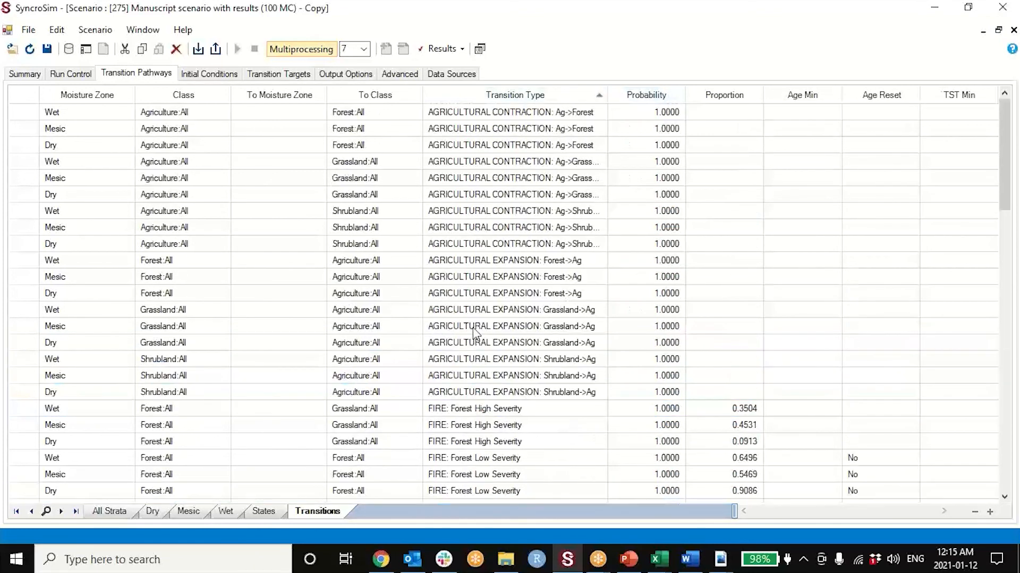
scroll(474, 332, down, 9)
scroll(474, 332, down, 2)
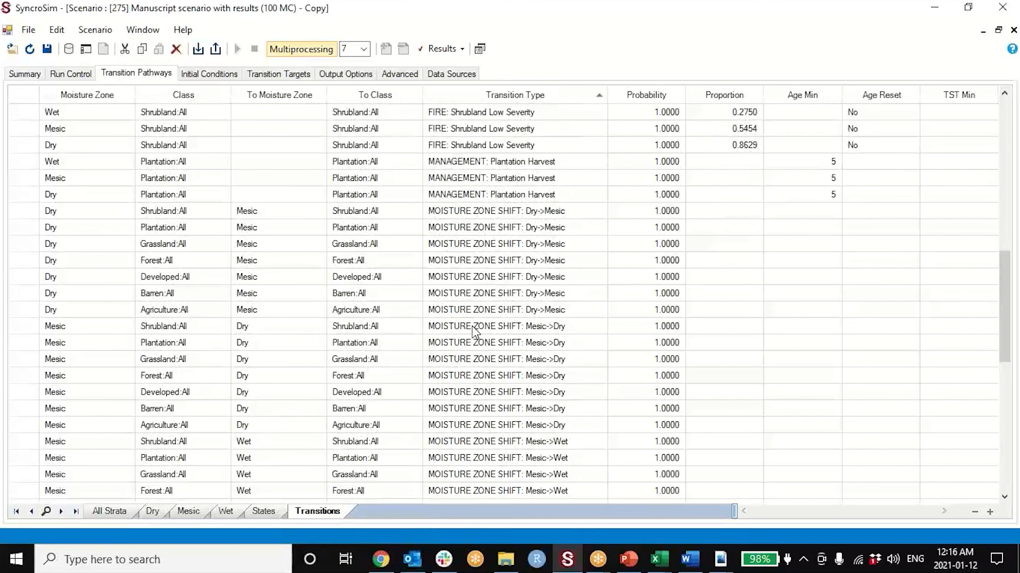
click(31, 216)
drag(31, 217, 27, 245)
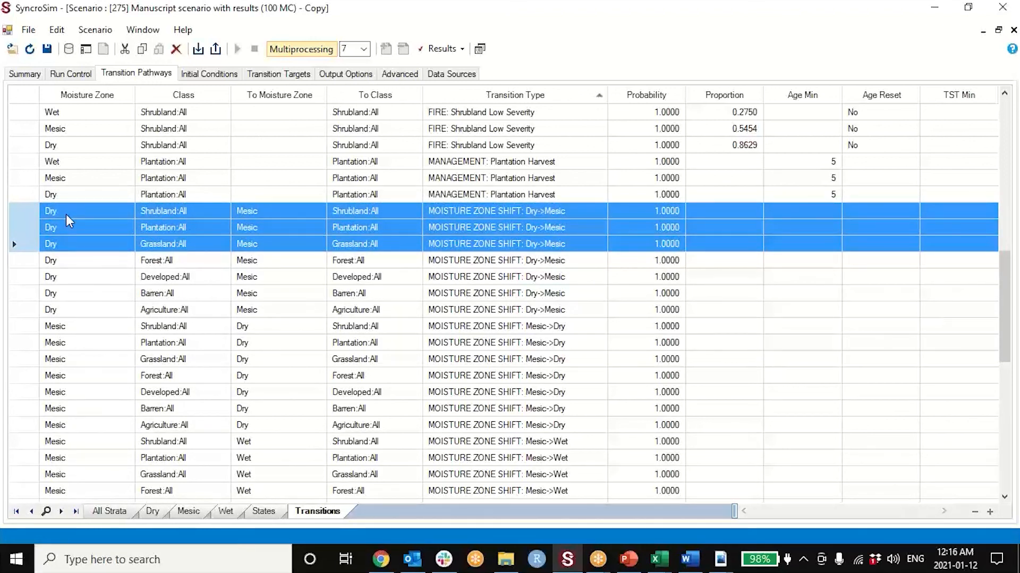
click(30, 211)
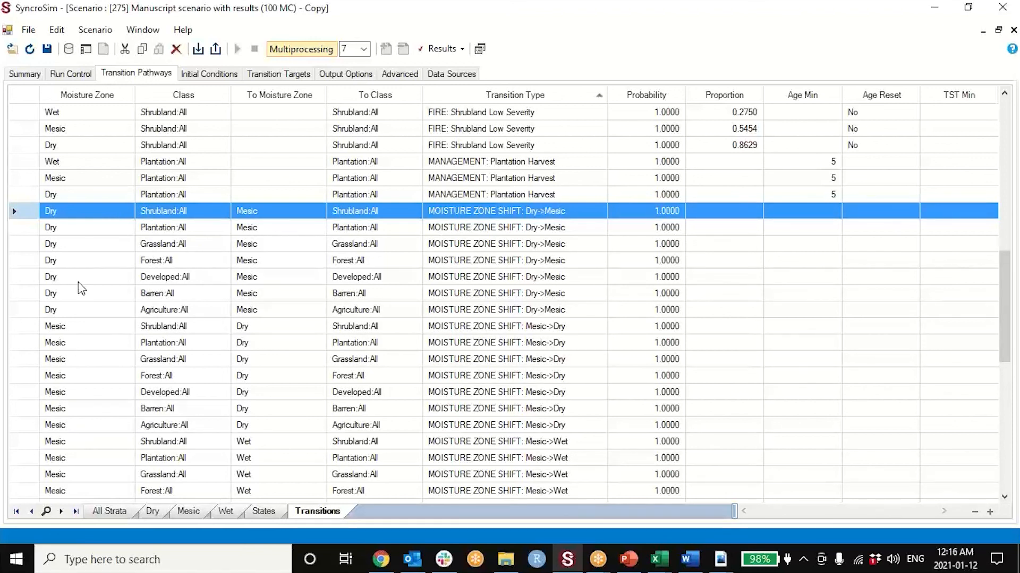
- Restore the scenario window's size and show its transition targets, highlighting the 2012 MOISTURE ZONE SHIFT: Dry->Mesic row
click(998, 30)
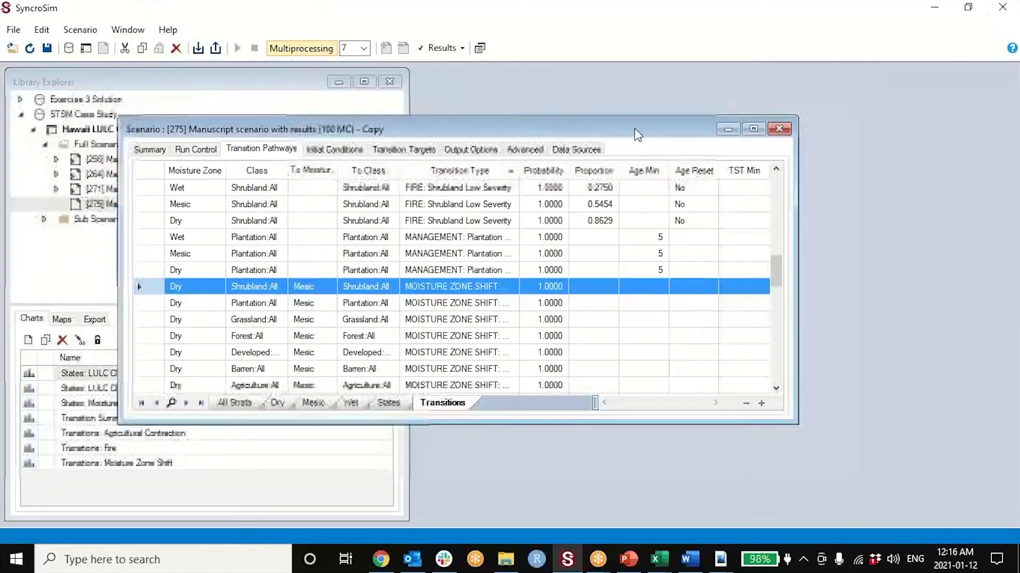
click(417, 150)
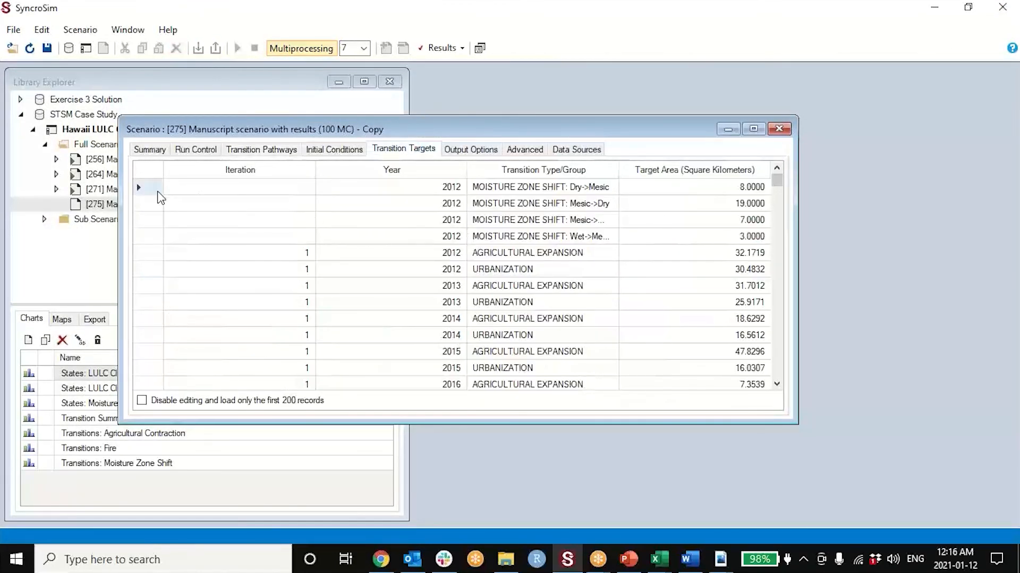
click(156, 188)
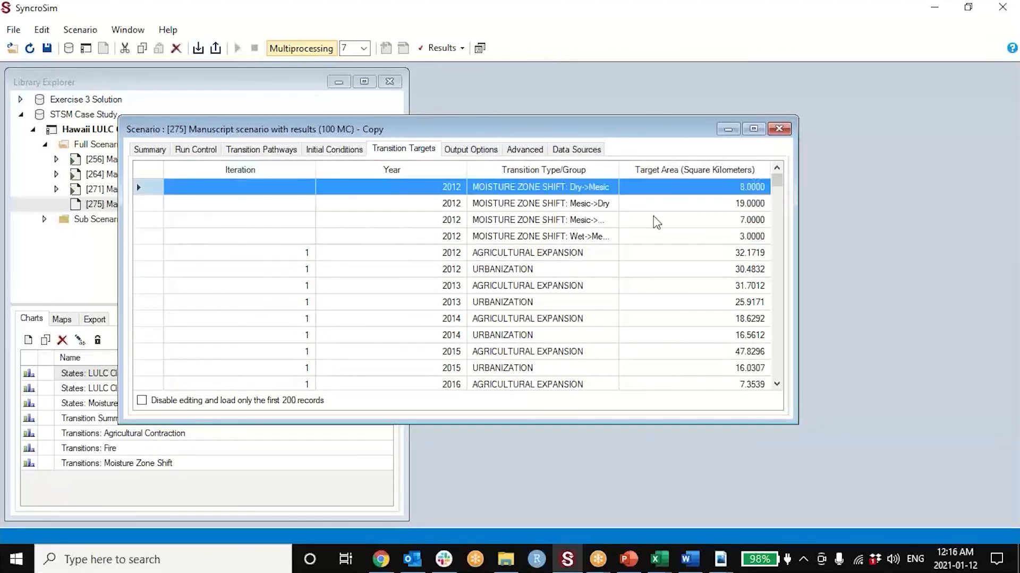